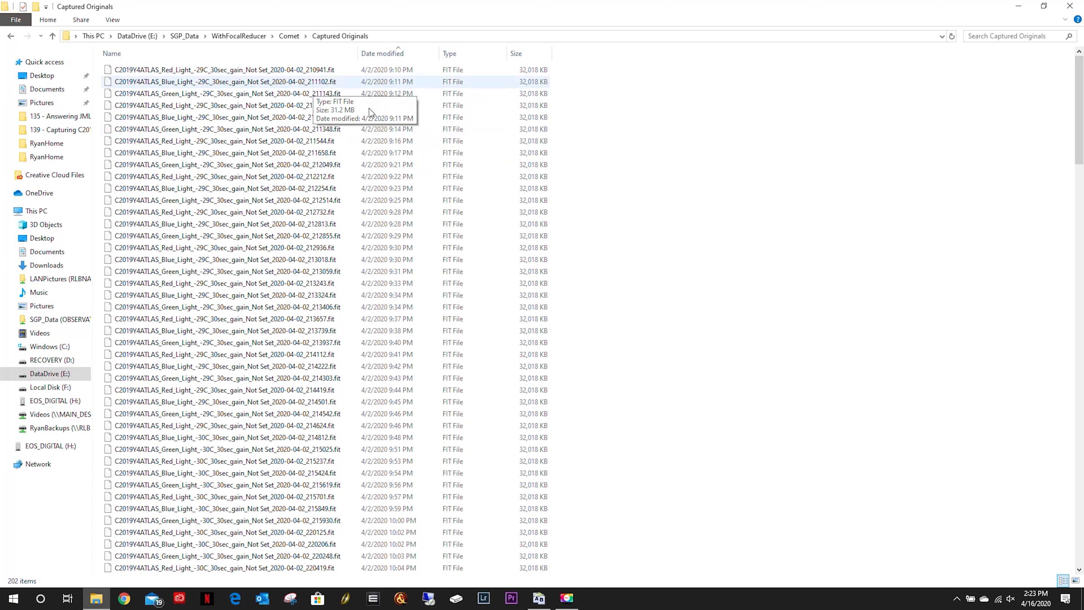
# Examine the list of FIT files in the Captured Originals folder, ordered by date modified
pyautogui.scroll(-2, 315, 349)
pyautogui.scroll(-20, 316, 352)
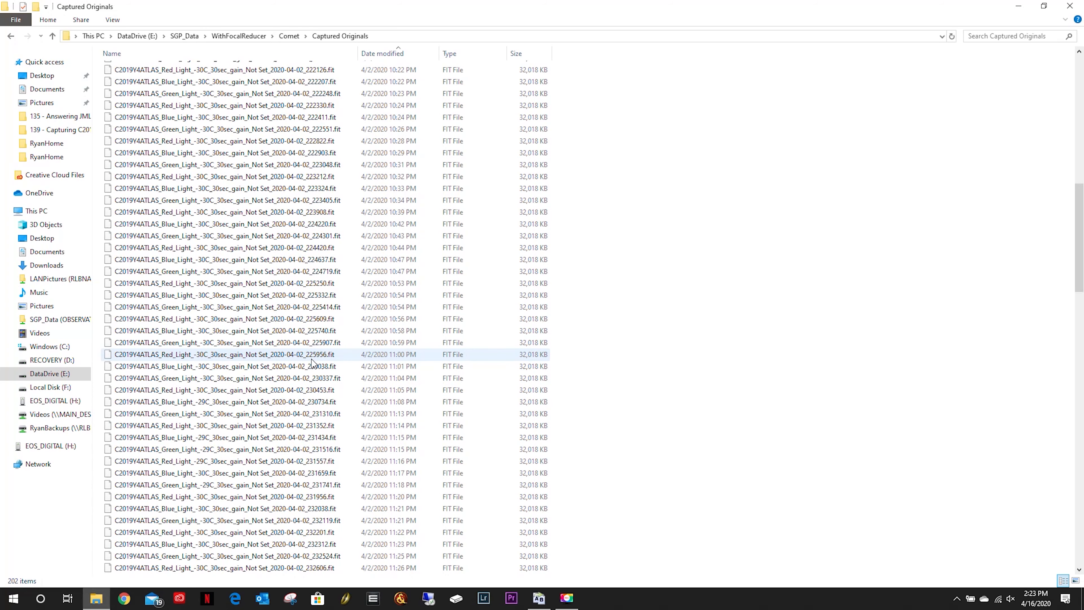
pyautogui.scroll(-17, 310, 368)
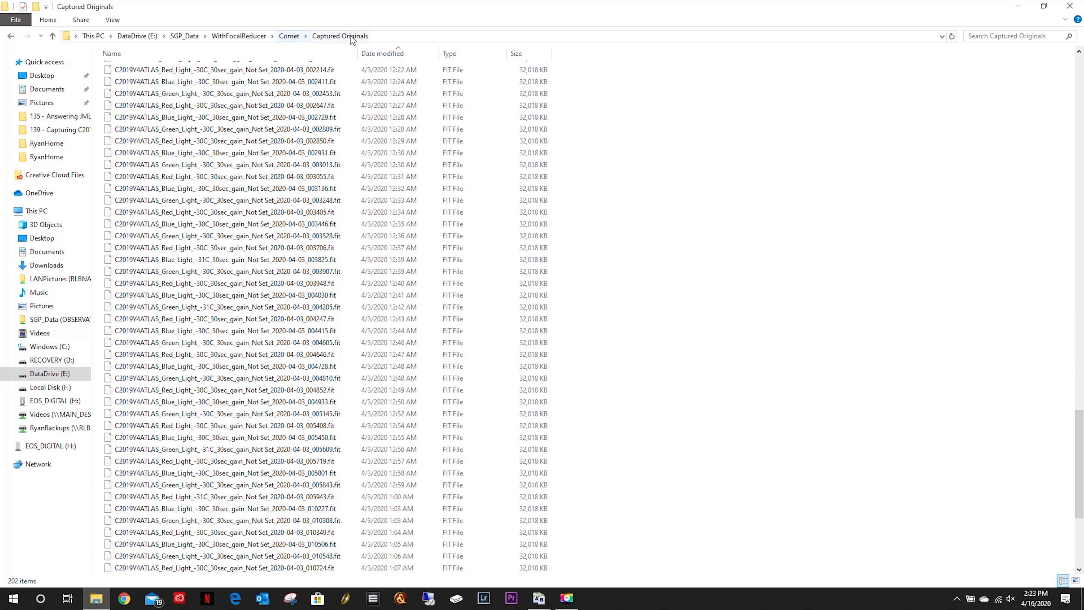
pyautogui.scroll(-6, 368, 256)
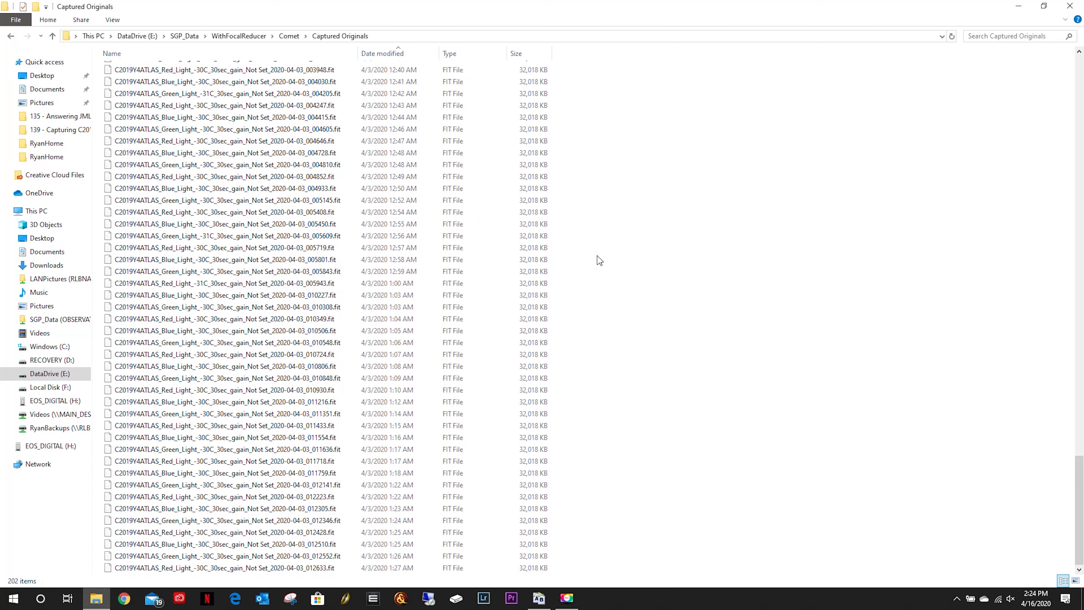
pyautogui.scroll(20, 597, 256)
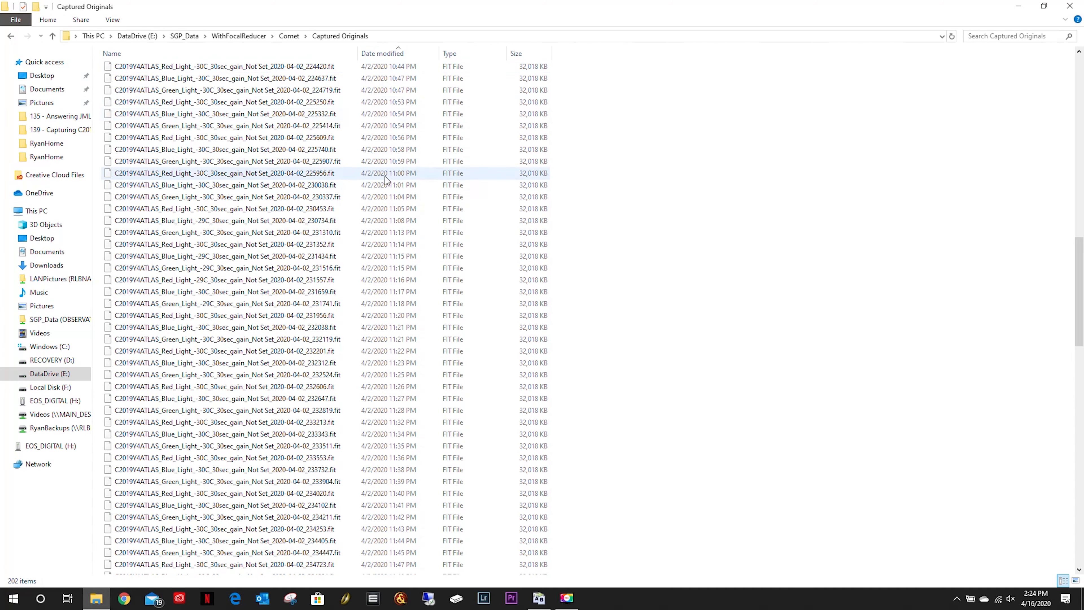
pyautogui.scroll(12, 384, 176)
pyautogui.scroll(9, 385, 179)
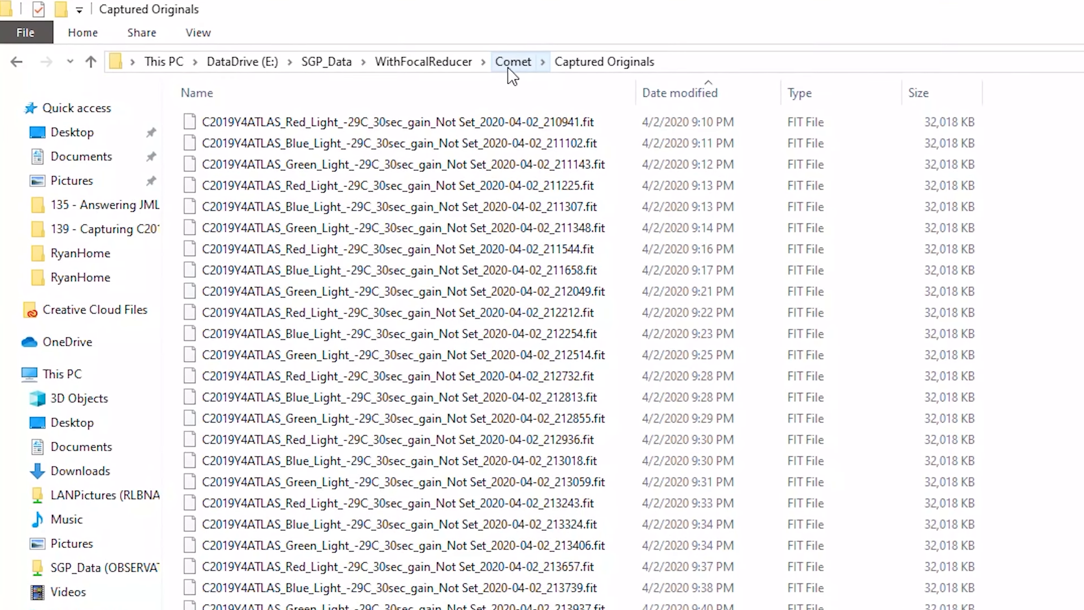
# Open the Frame1 folder inside Comet's Captured Frame by Frame folder and sort its files by date modified, oldest first
pyautogui.click(486, 62)
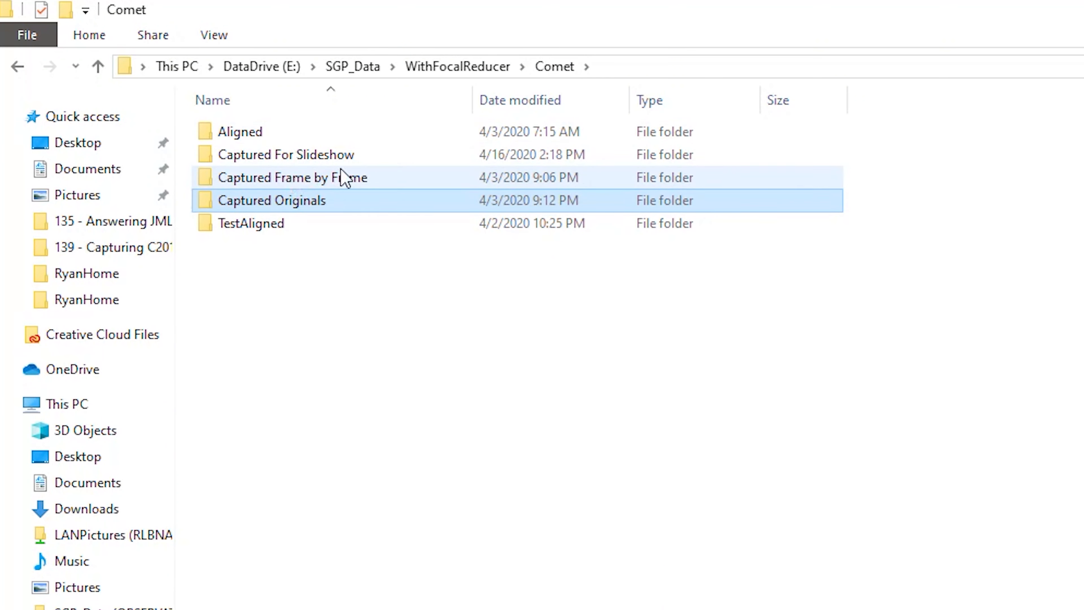
pyautogui.doubleClick(326, 175)
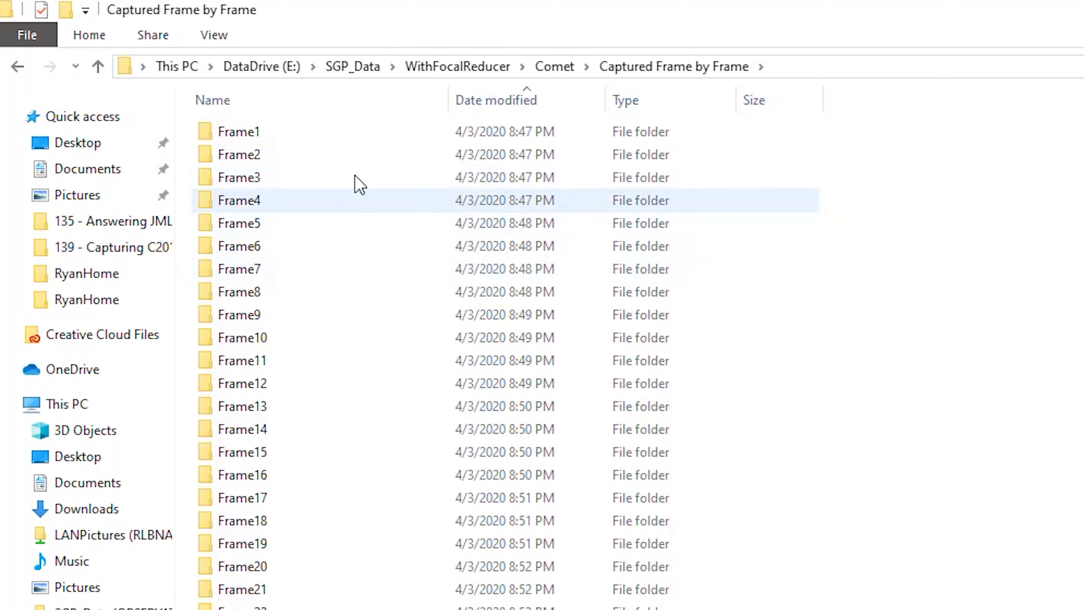
pyautogui.doubleClick(267, 133)
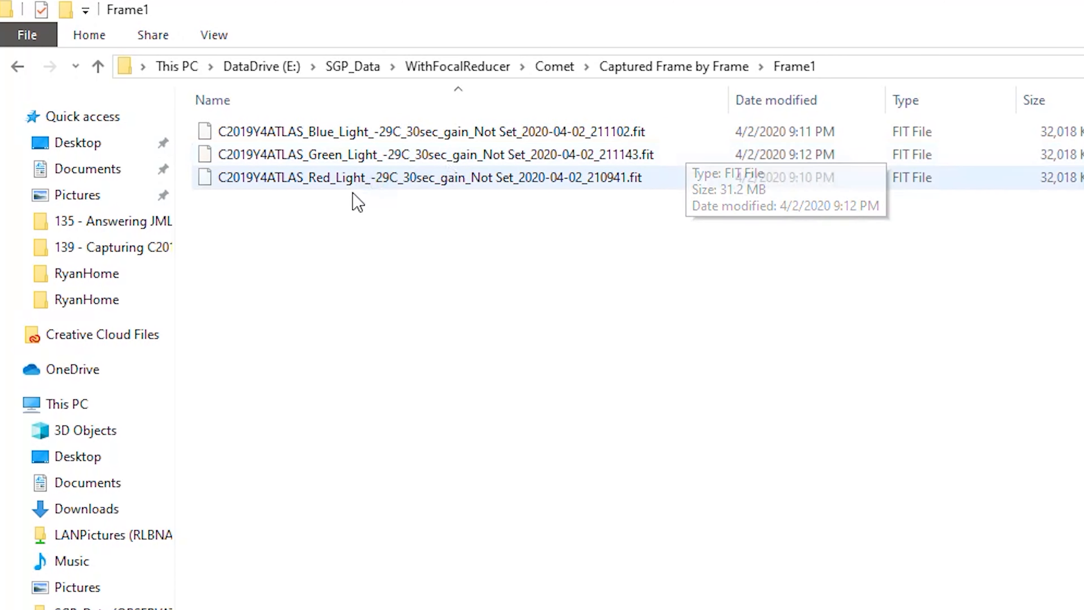
pyautogui.click(802, 103)
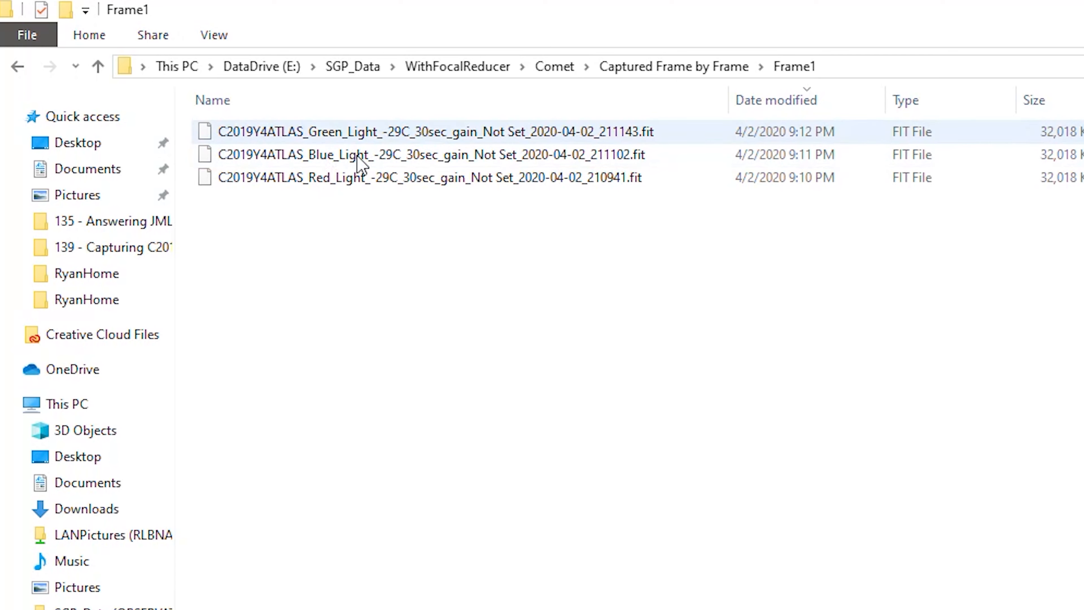
pyautogui.click(780, 102)
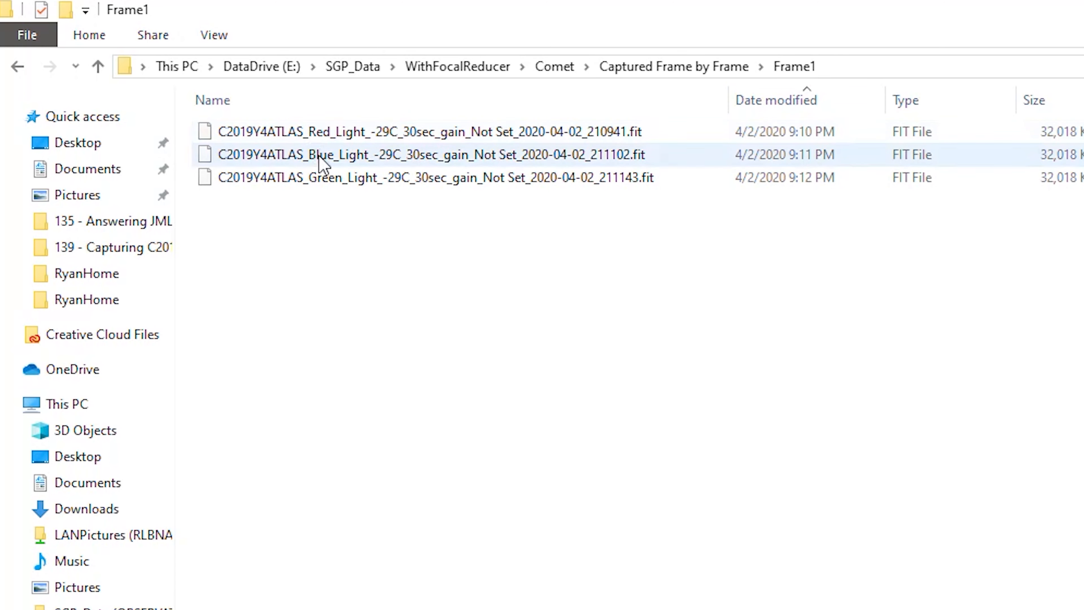
# Check the files in the Frame2 folder and return to the Comet folder
pyautogui.click(17, 67)
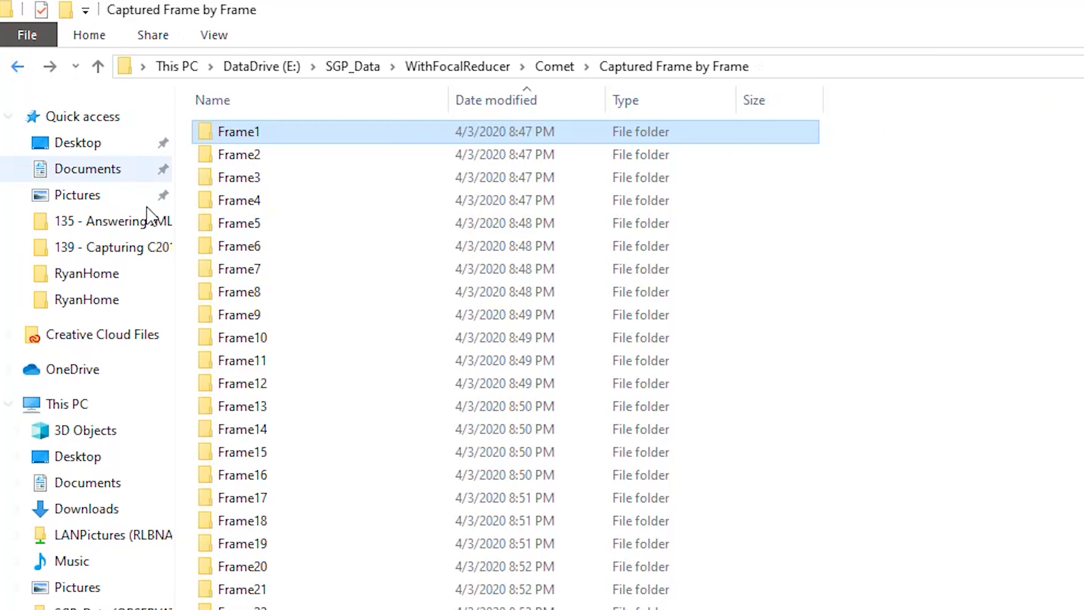
pyautogui.doubleClick(310, 155)
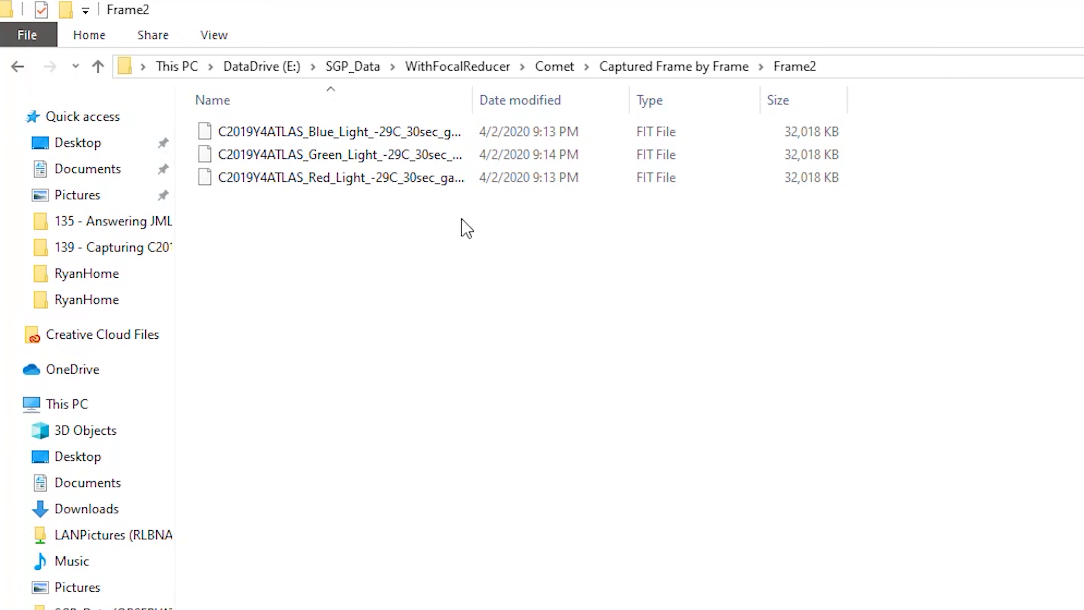
pyautogui.click(16, 67)
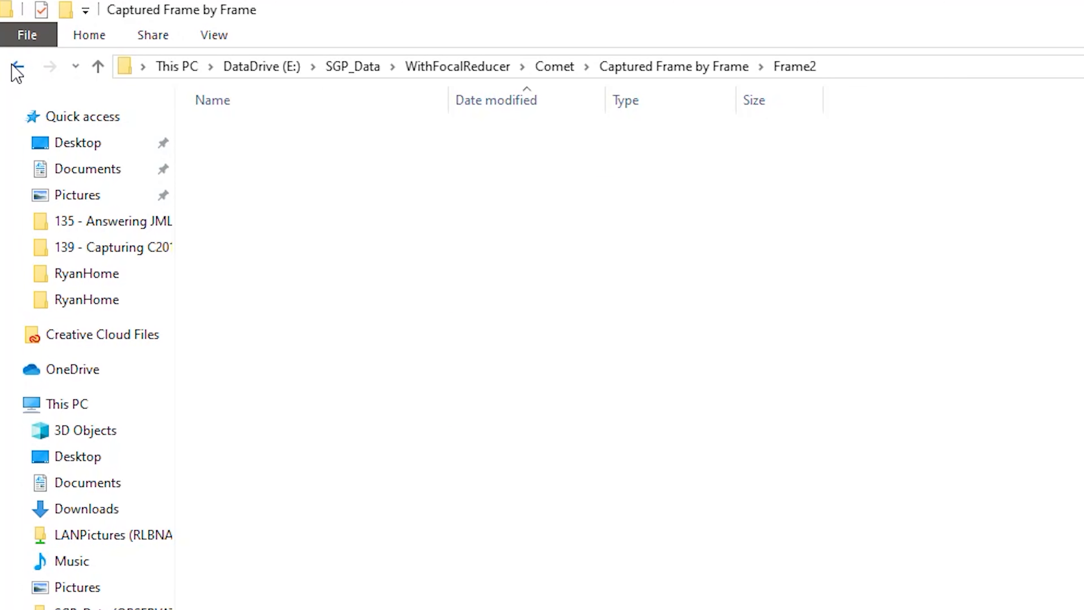
pyautogui.click(16, 67)
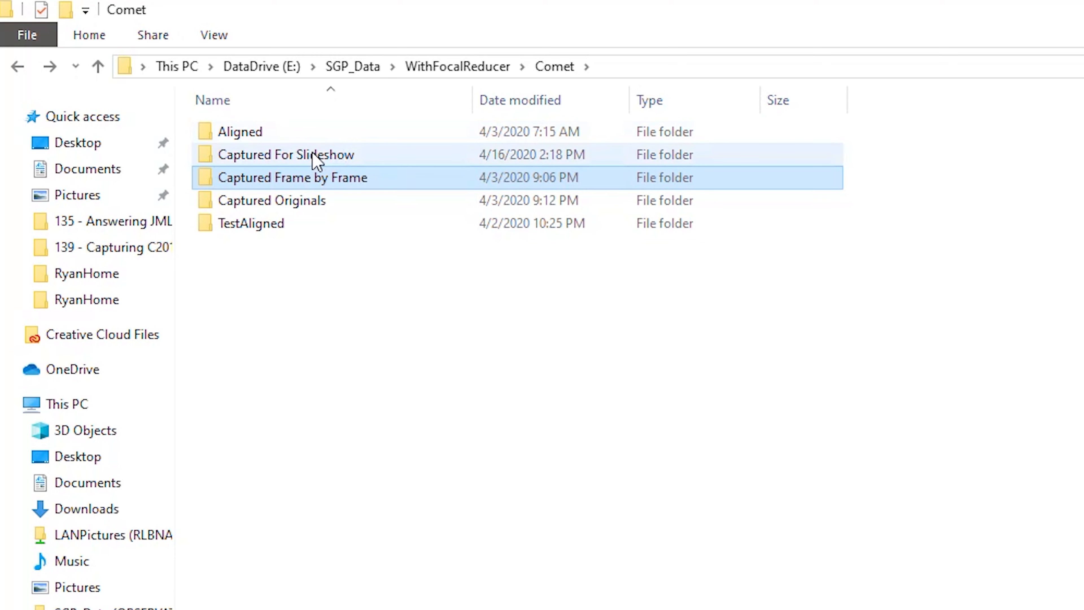
# Open the Captured For Slideshow folder and look over its FIT files
pyautogui.moveTo(316, 161)
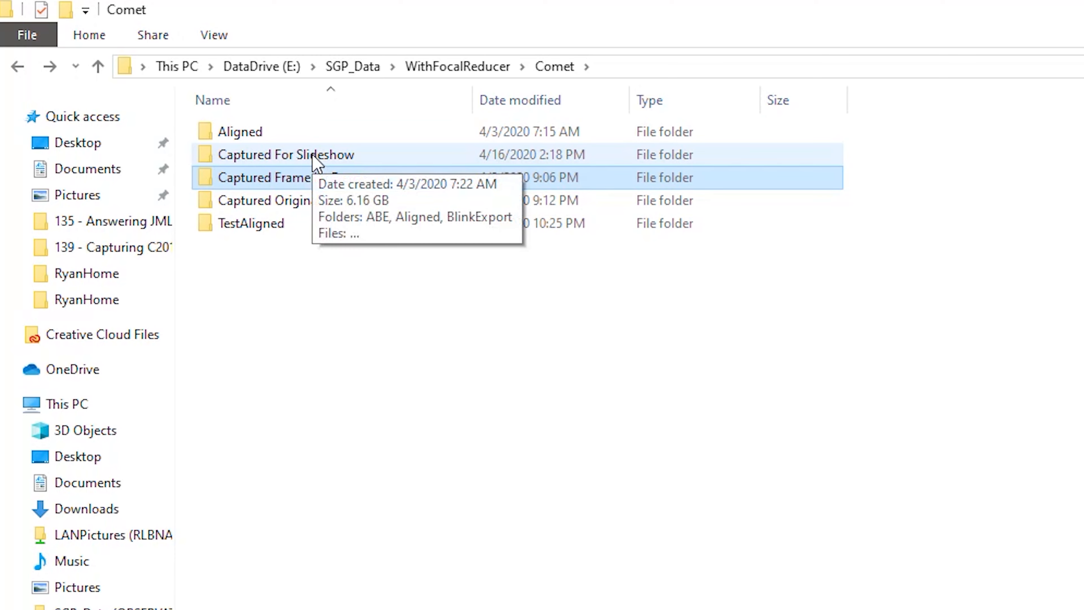
pyautogui.doubleClick(316, 161)
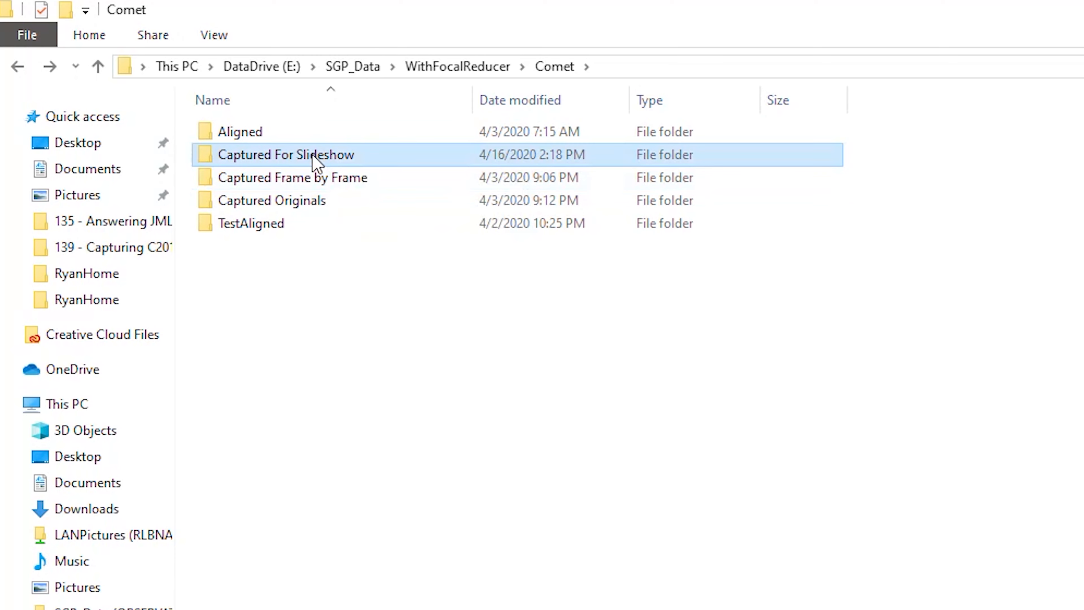
pyautogui.moveTo(1082, 215); pyautogui.dragTo(336, 608)
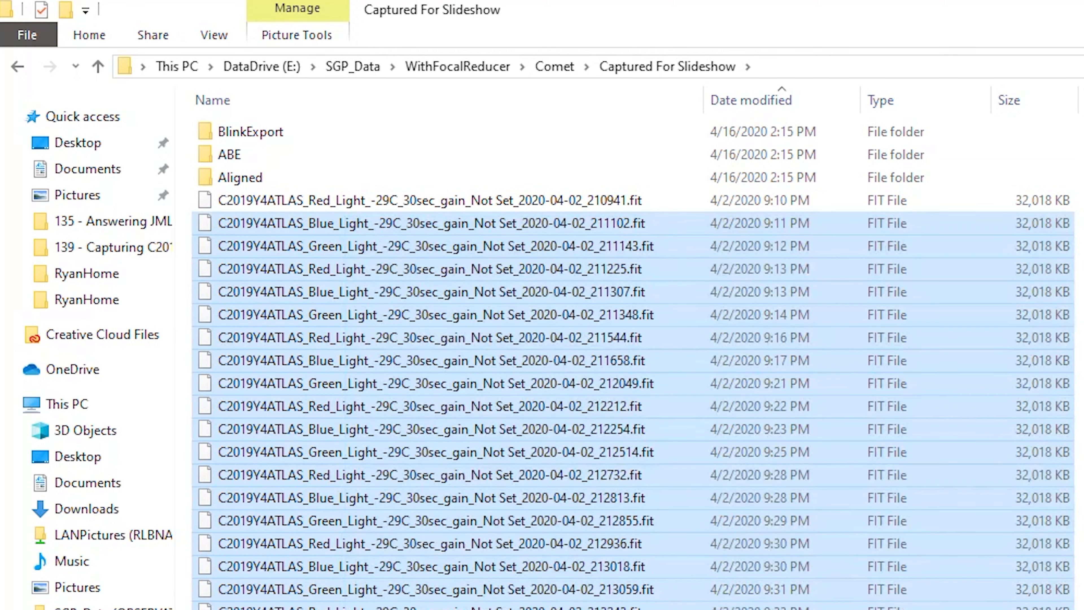
pyautogui.click(1079, 367)
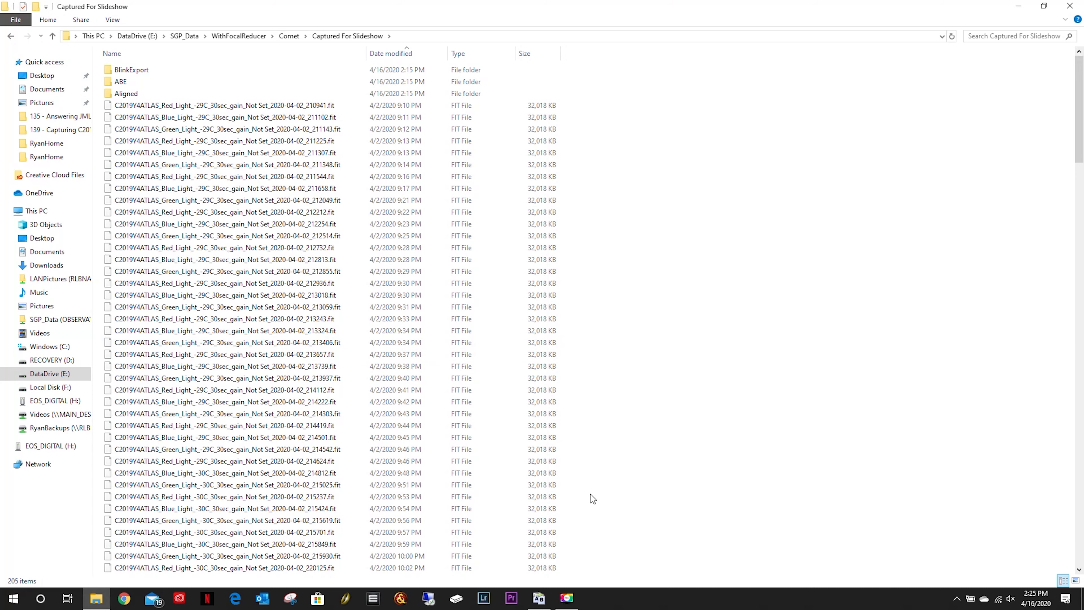
# Switch to Bulk Rename Utility and load the Captured For Slideshow folder
pyautogui.click(539, 598)
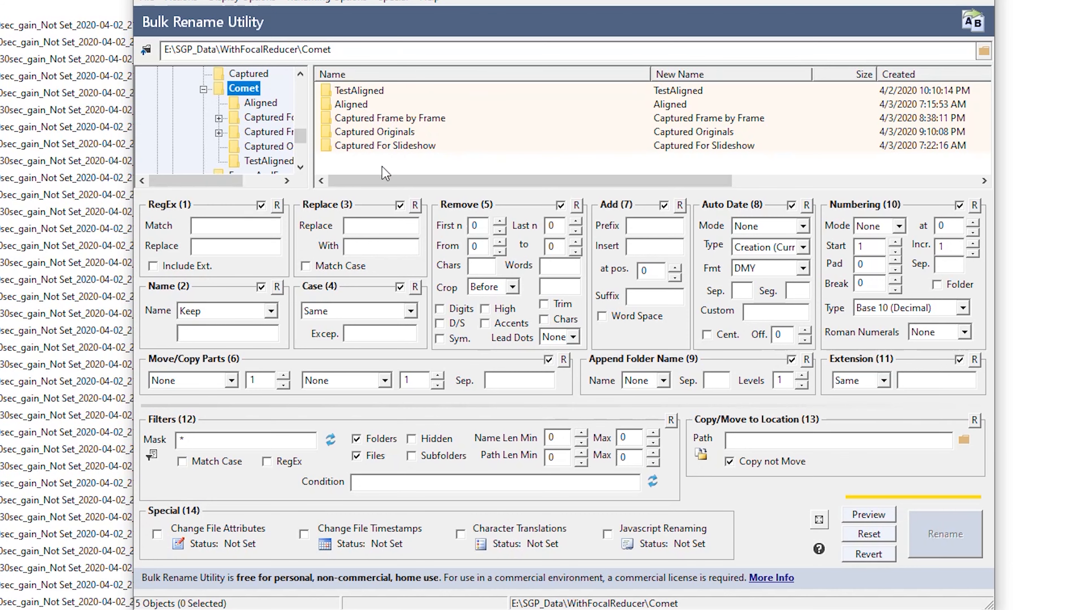
pyautogui.doubleClick(413, 148)
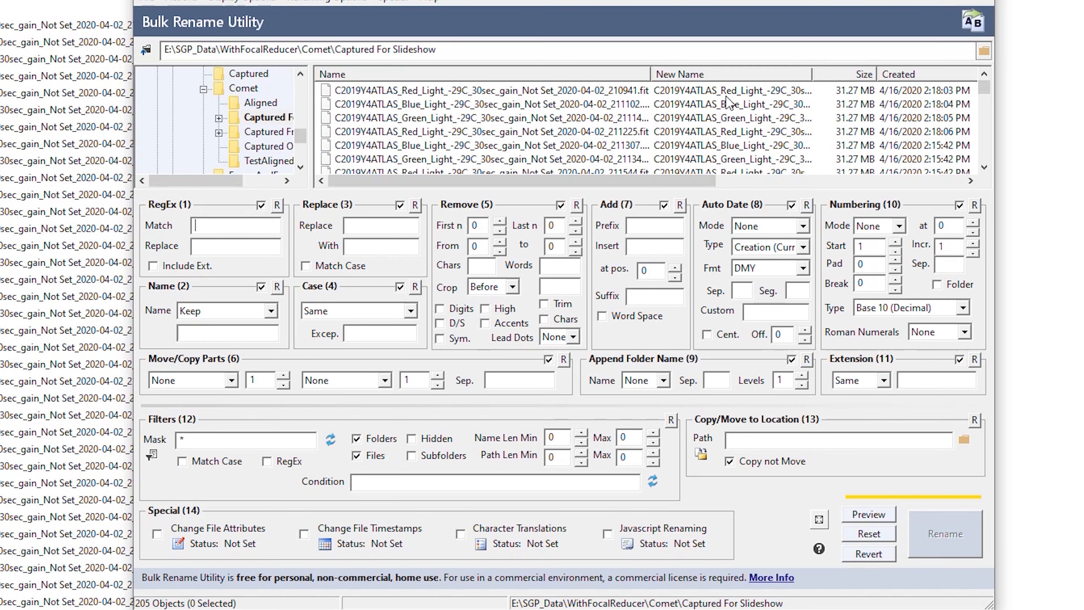
# Examine the Created and Modified dates in the file list to check the chronological sort order from first to last file
pyautogui.moveTo(690, 187); pyautogui.dragTo(883, 186)
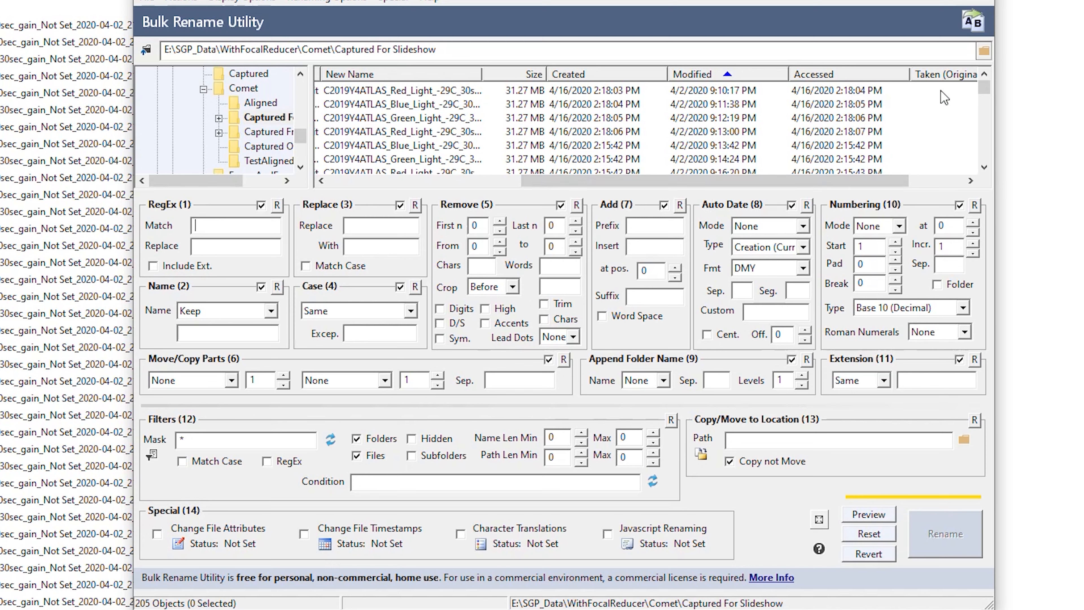
pyautogui.moveTo(986, 88); pyautogui.dragTo(991, 155)
pyautogui.moveTo(705, 182); pyautogui.dragTo(645, 185)
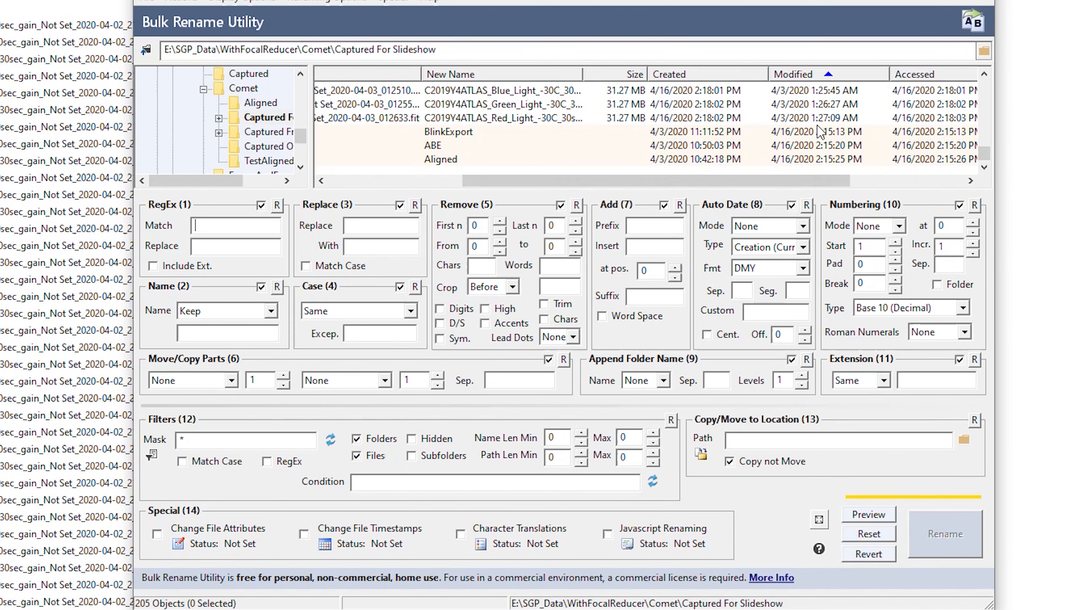
pyautogui.moveTo(574, 179); pyautogui.dragTo(446, 188)
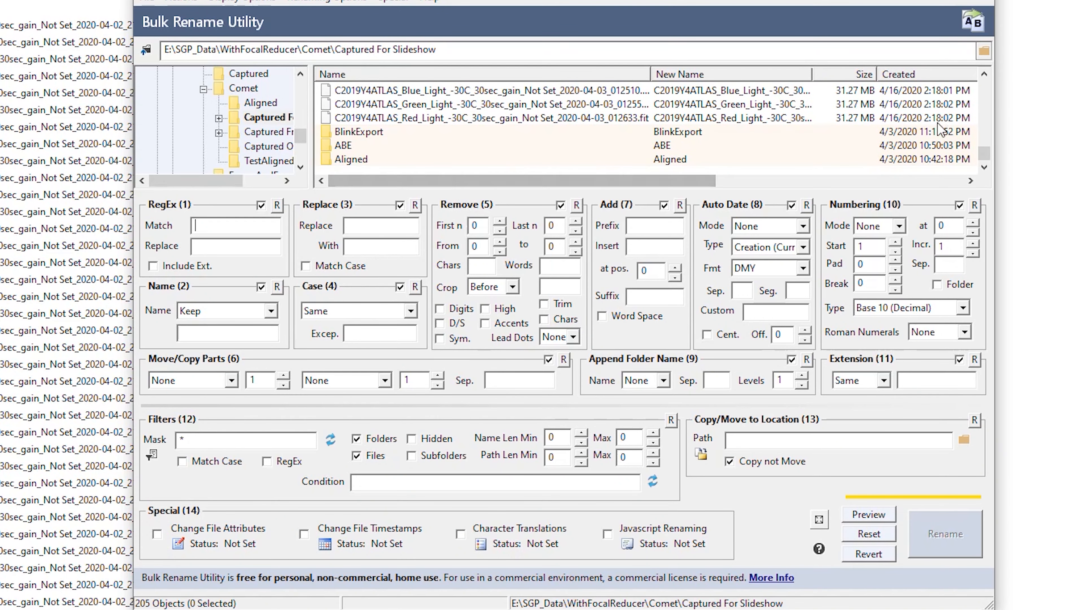
pyautogui.moveTo(981, 152); pyautogui.dragTo(987, 79)
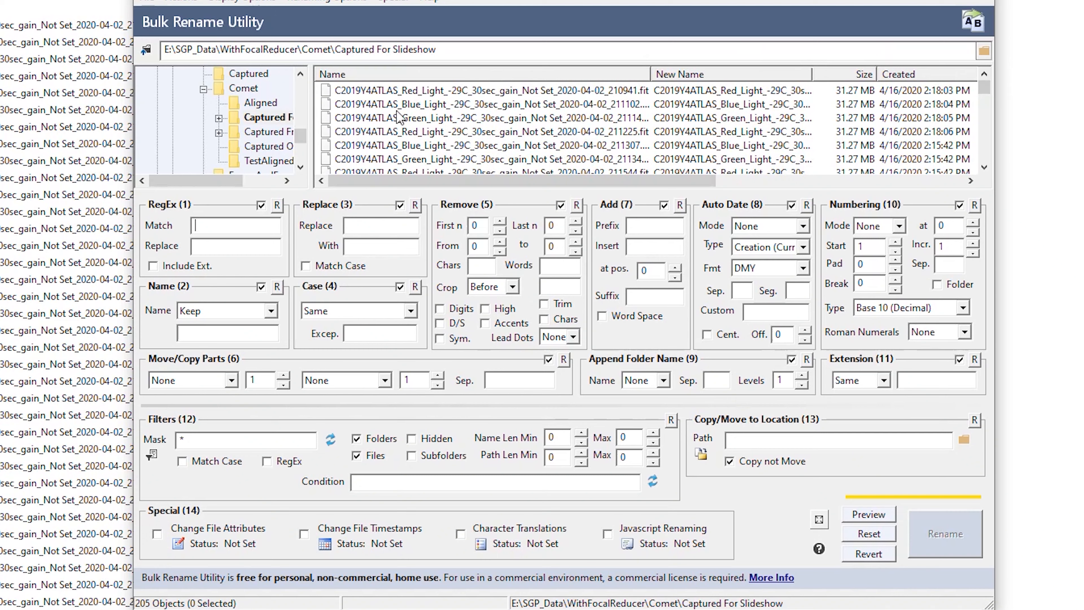
pyautogui.moveTo(718, 180); pyautogui.dragTo(859, 181)
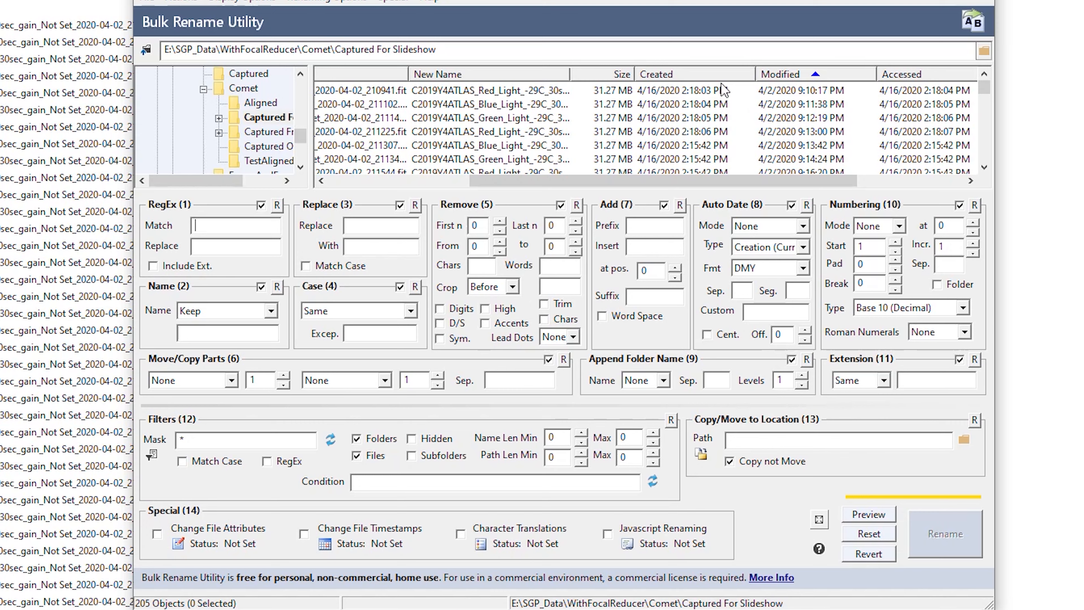
pyautogui.moveTo(728, 181); pyautogui.dragTo(721, 181)
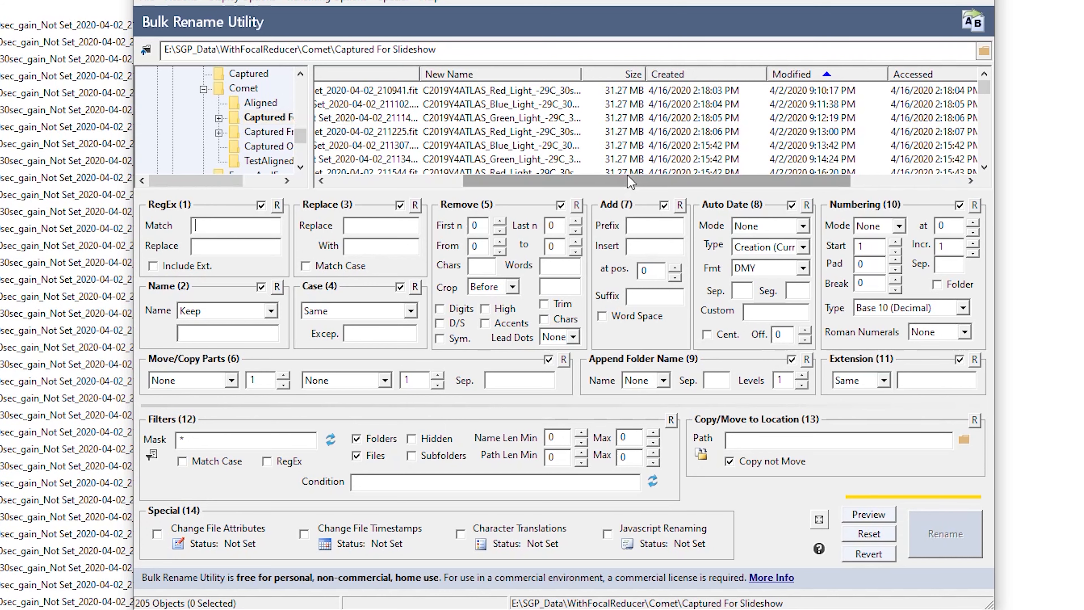
pyautogui.moveTo(627, 181); pyautogui.dragTo(480, 183)
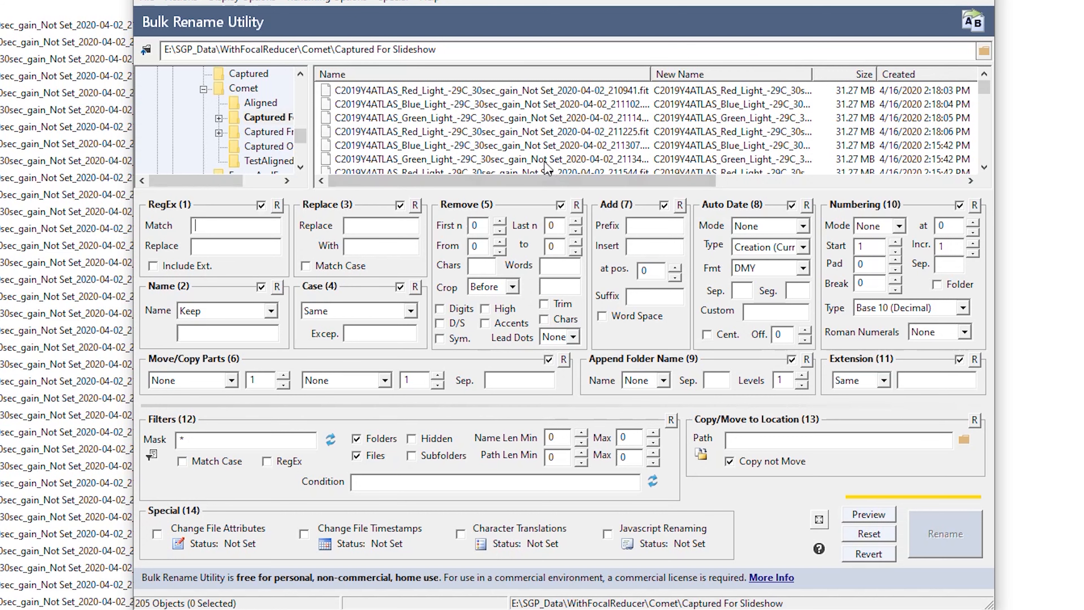
# Select every FIT file in the list, from the first to the last, leaving out the BlinkExport, ABE and Aligned folders
pyautogui.click(706, 89)
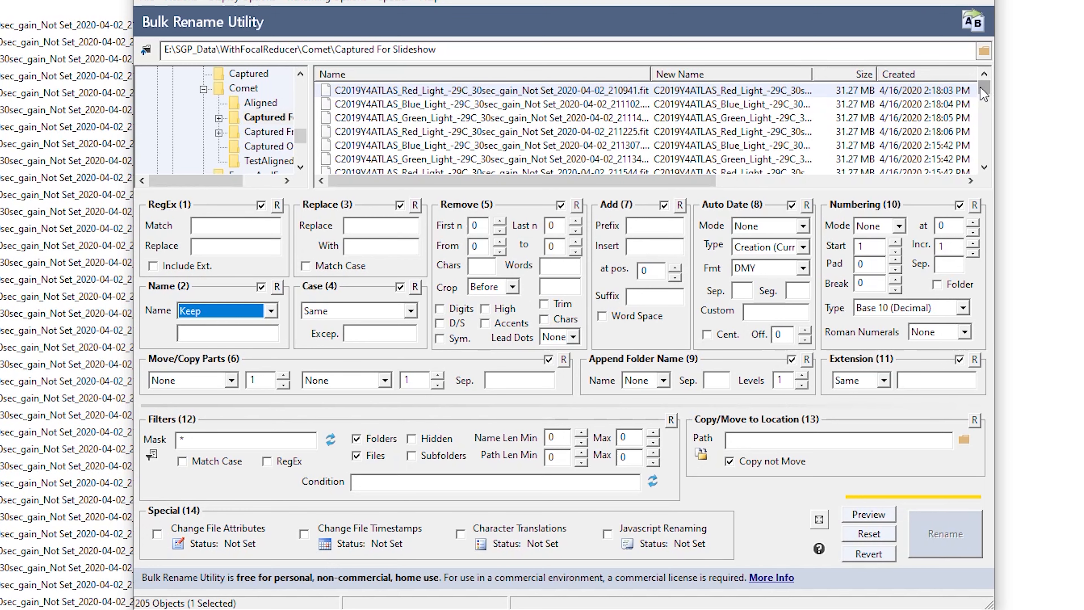
pyautogui.moveTo(983, 88); pyautogui.dragTo(991, 171)
pyautogui.keyDown('shift'); pyautogui.click(386, 120); pyautogui.keyUp('shift')
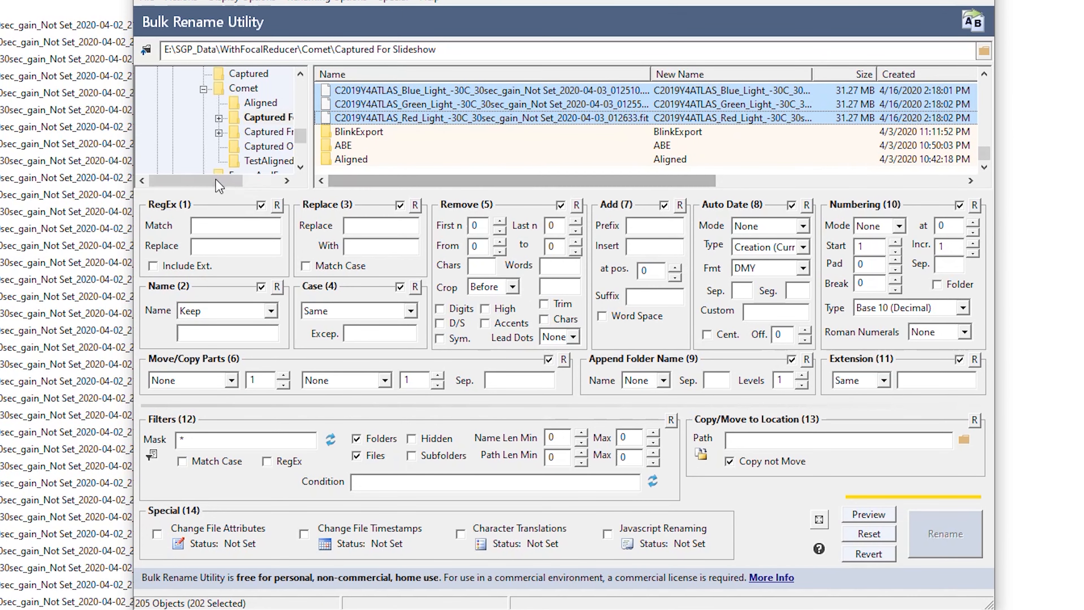
pyautogui.moveTo(989, 157); pyautogui.dragTo(990, 69)
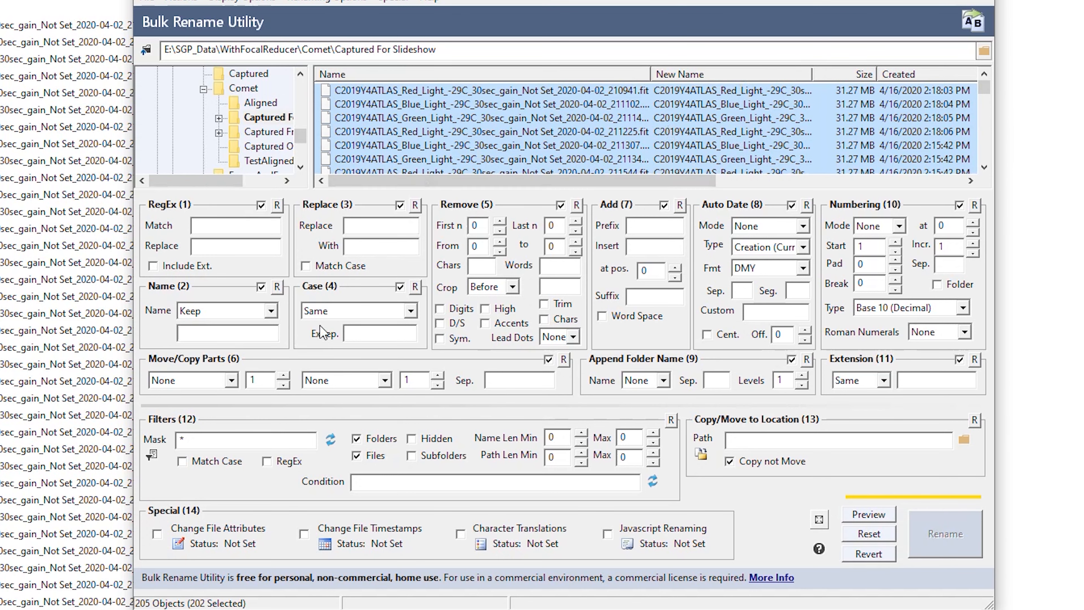
# Set the Name option to Fixed with the text Slideshow_Frame for the selected files
pyautogui.click(270, 311)
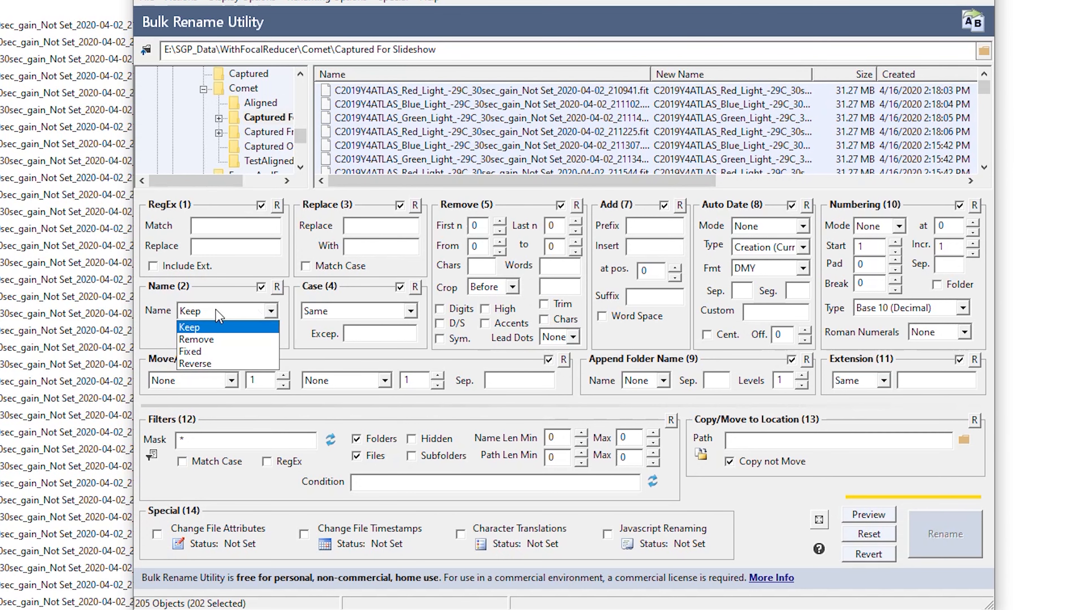
pyautogui.click(207, 349)
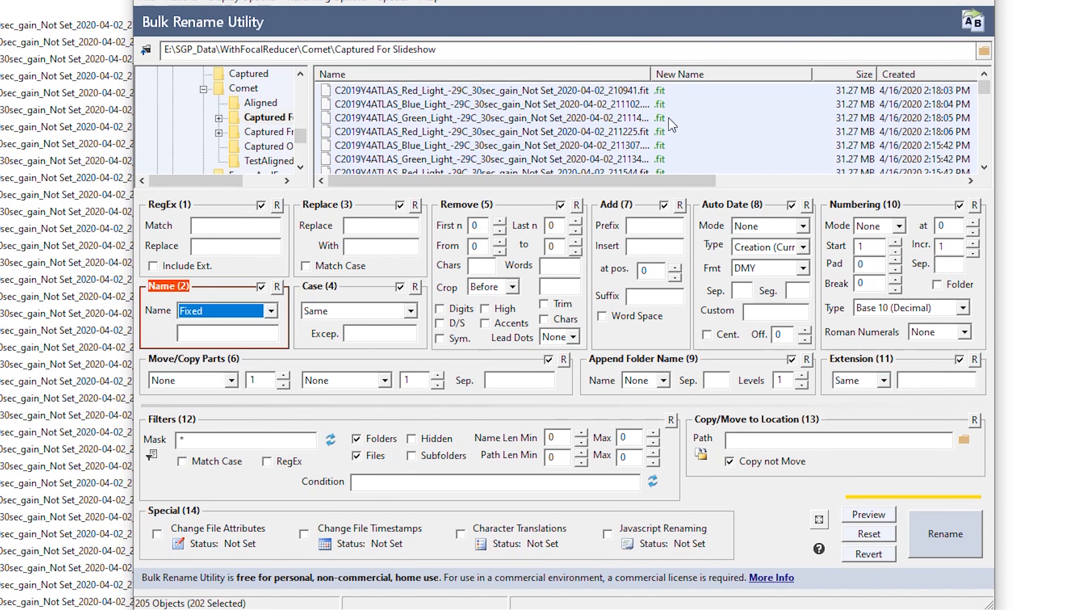
pyautogui.click(247, 332)
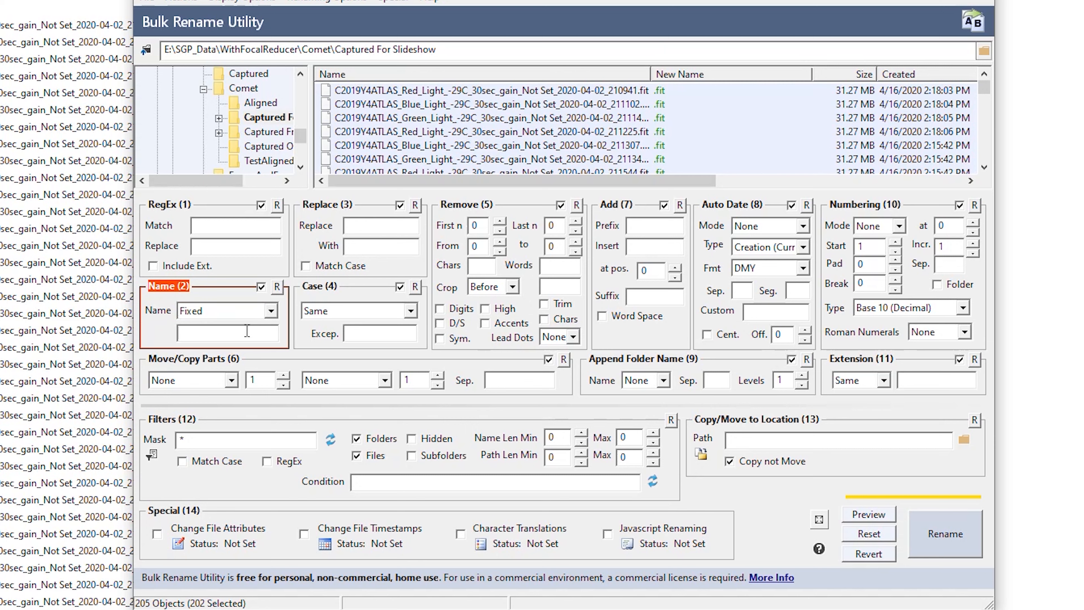
pyautogui.write('Slide')
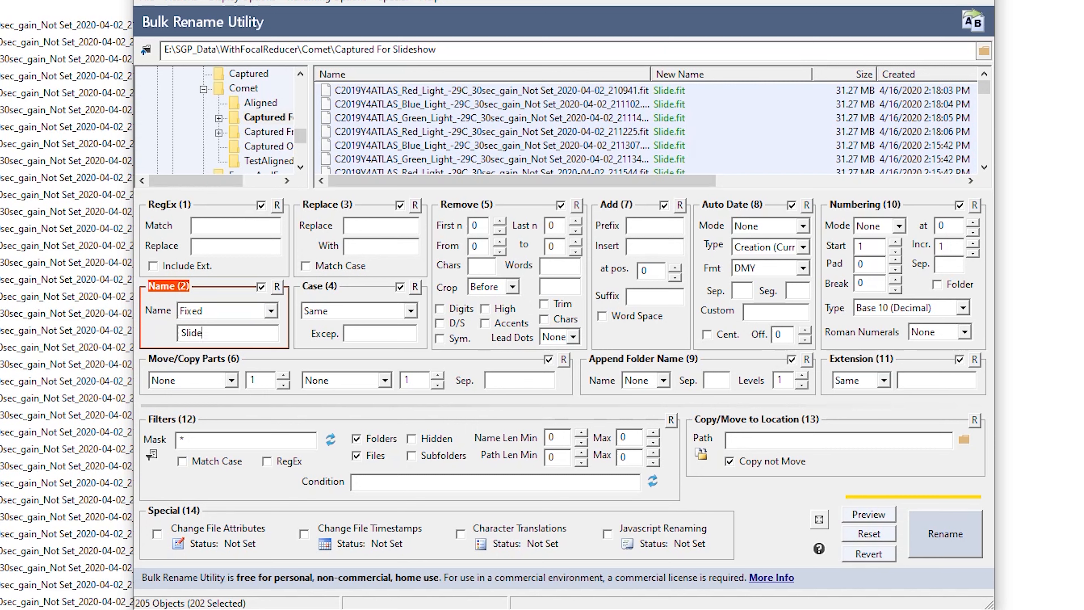
pyautogui.write('show_Frame')
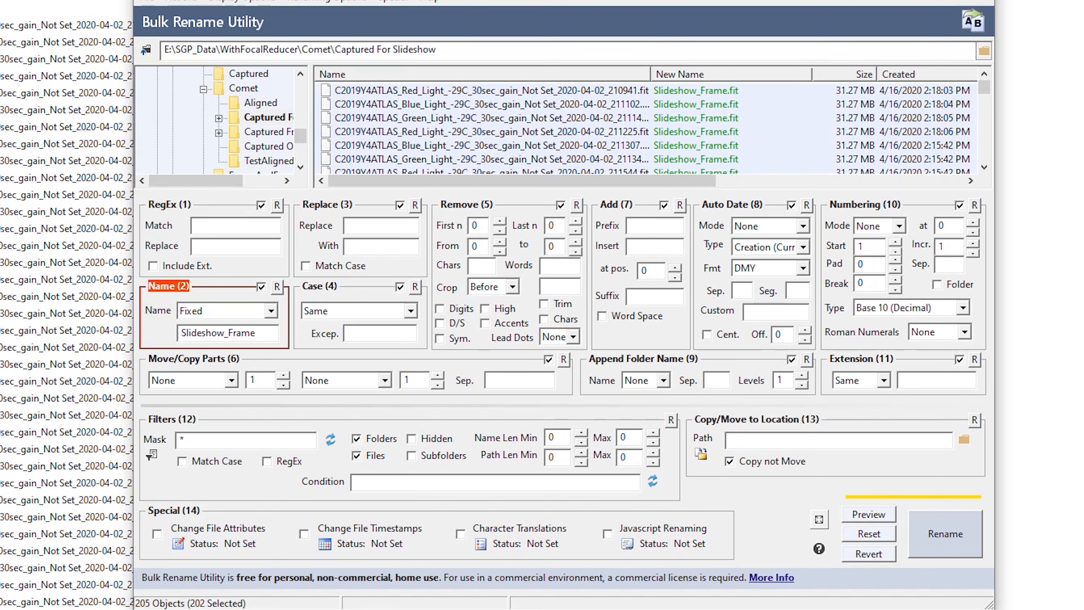
# Append an underscore to the fixed name Slideshow_Frame, set the Numbering mode to Suffix, and check the new names through the last file
pyautogui.write('_')
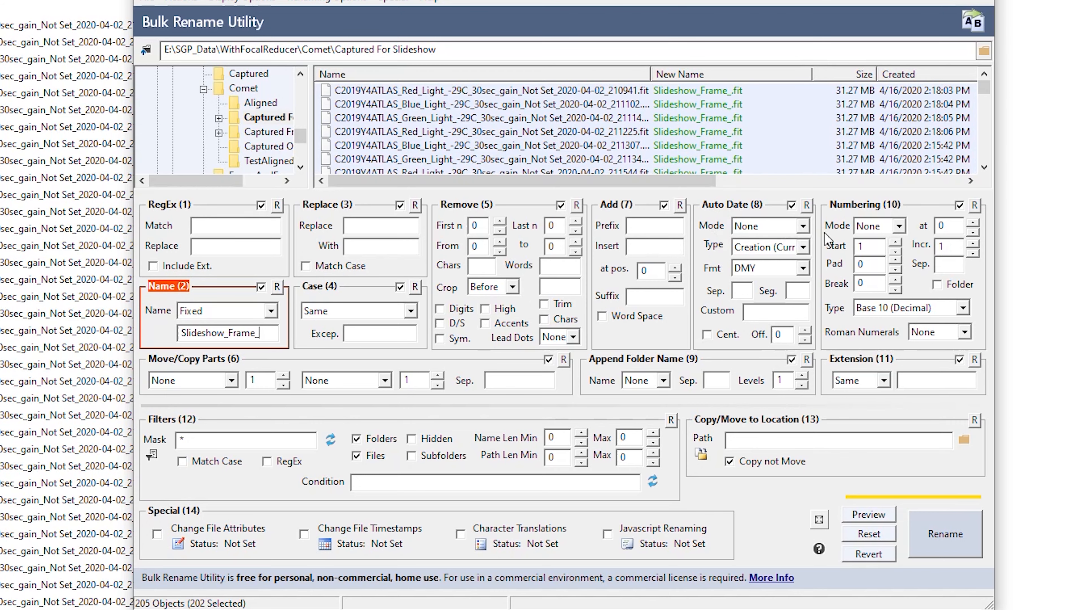
pyautogui.click(900, 226)
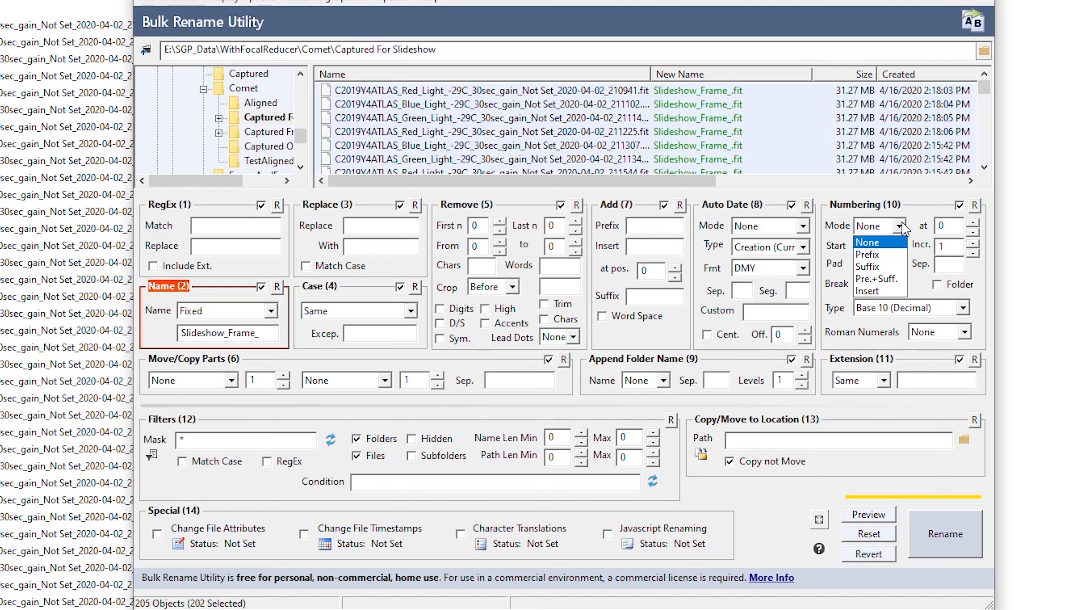
pyautogui.click(868, 266)
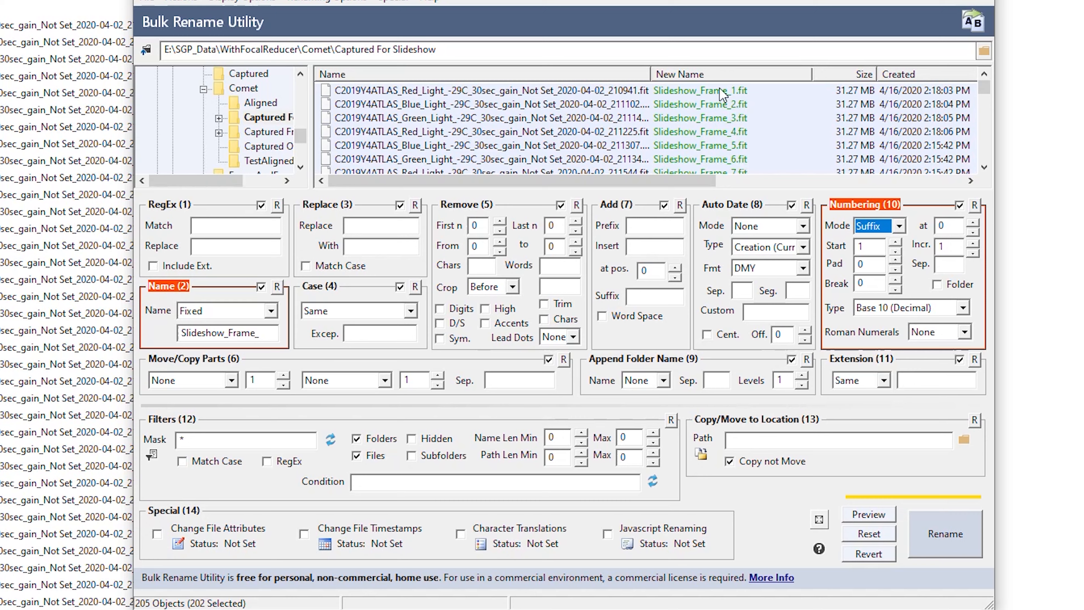
pyautogui.moveTo(984, 94); pyautogui.dragTo(986, 164)
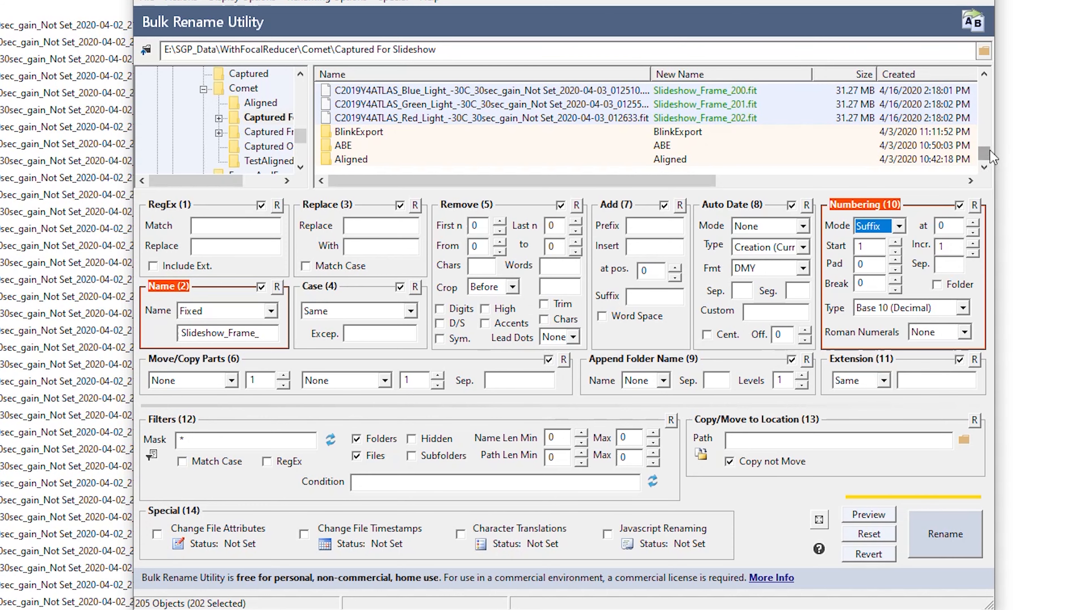
pyautogui.moveTo(990, 150); pyautogui.dragTo(983, 88)
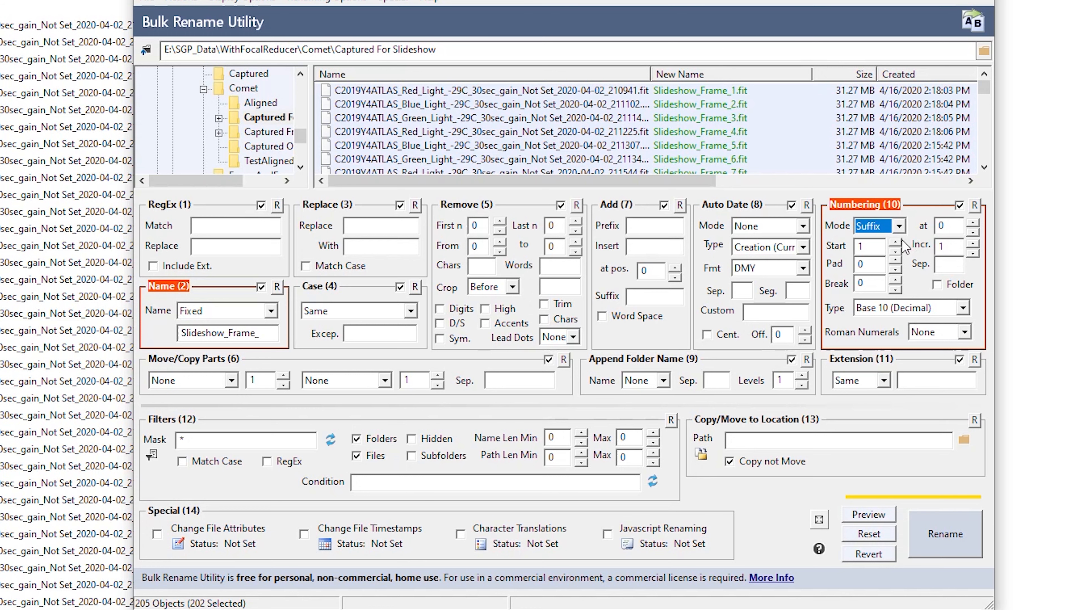
# Set the Numbering pad to 3 so the frame numbers get leading zeros
pyautogui.click(895, 260)
pyautogui.click(895, 259)
pyautogui.click(894, 260)
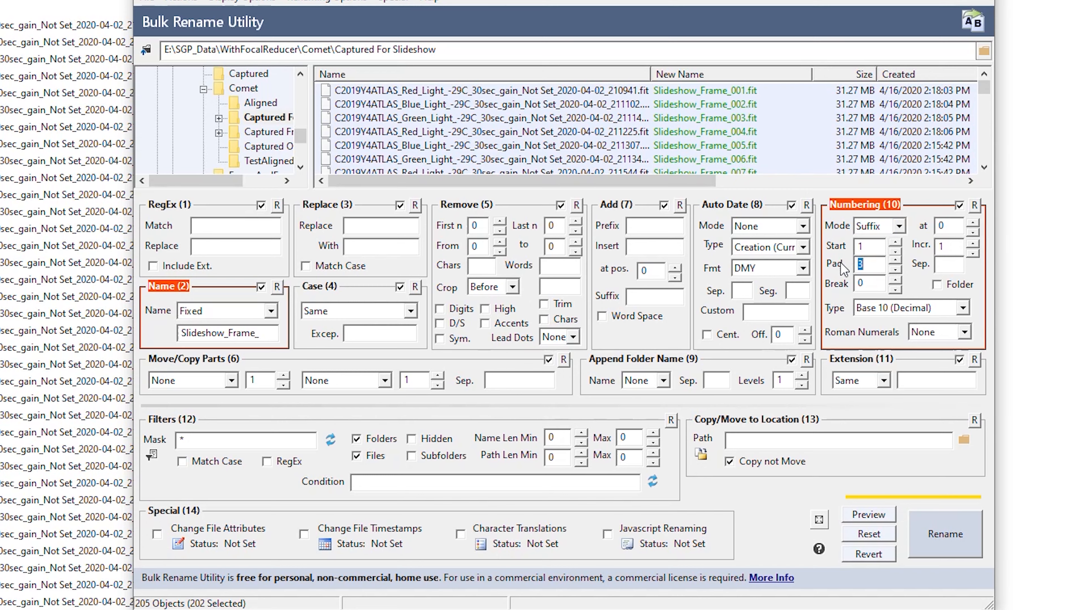
# Reselect every FIT file from first to last, leaving out the three folders, and review the padded new names
pyautogui.click(736, 91)
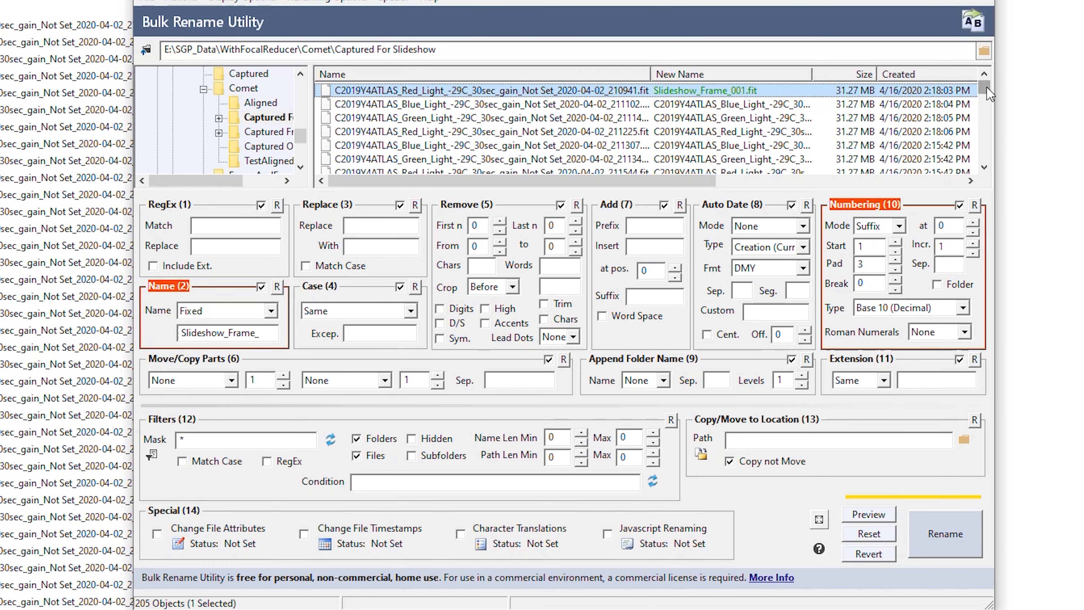
pyautogui.moveTo(988, 90); pyautogui.dragTo(984, 195)
pyautogui.keyDown('shift'); pyautogui.click(771, 122); pyautogui.keyUp('shift')
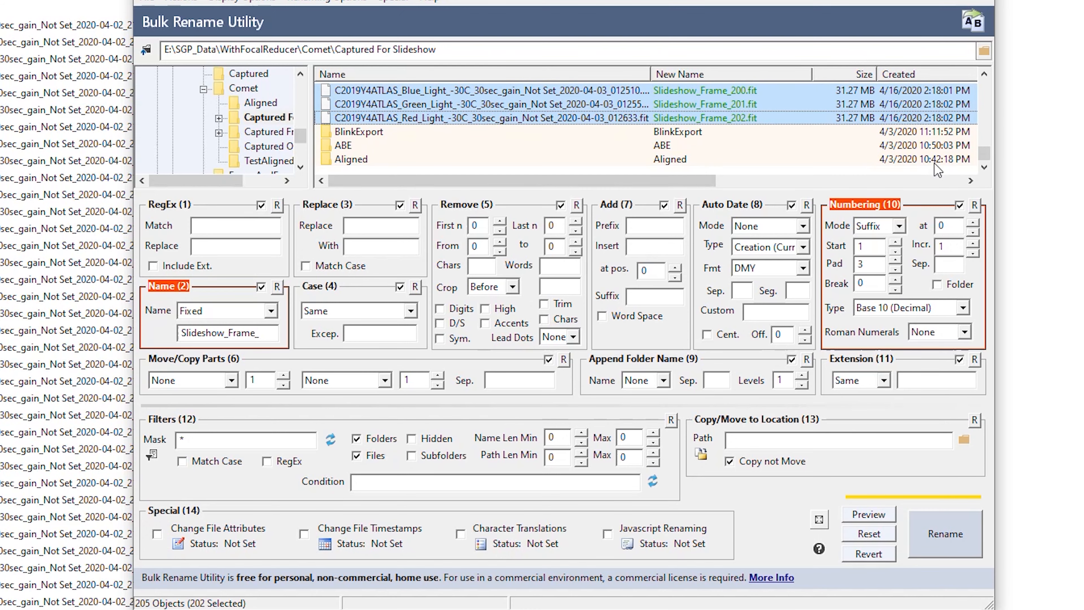
pyautogui.moveTo(983, 156); pyautogui.dragTo(984, 86)
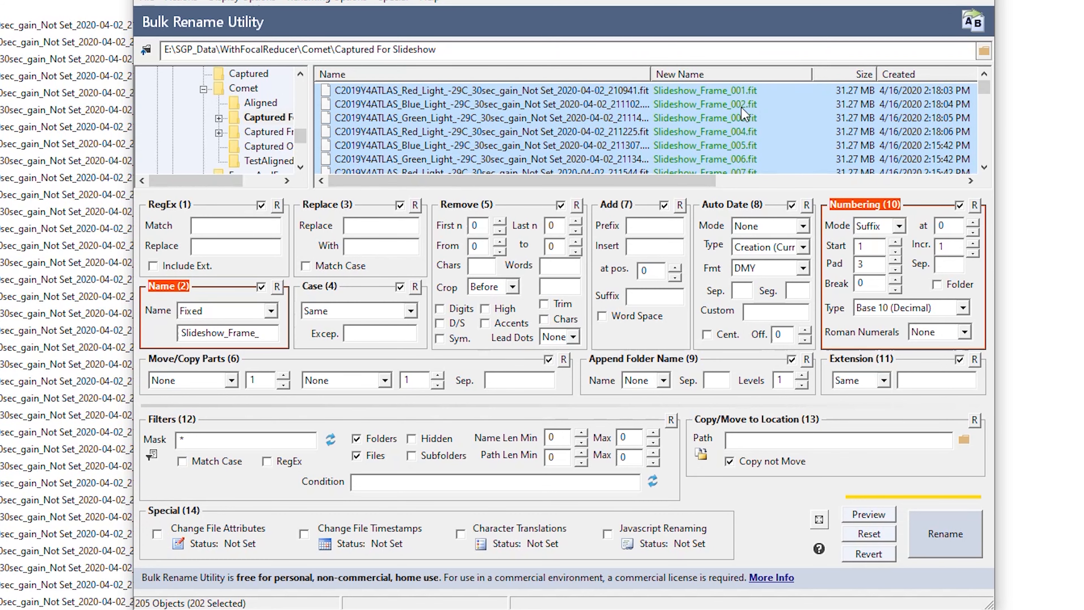
pyautogui.moveTo(985, 90)
pyautogui.mouseDown()
pyautogui.moveTo(984, 159)
pyautogui.moveTo(984, 96)
pyautogui.mouseUp()
pyautogui.moveTo(681, 179); pyautogui.dragTo(468, 119)
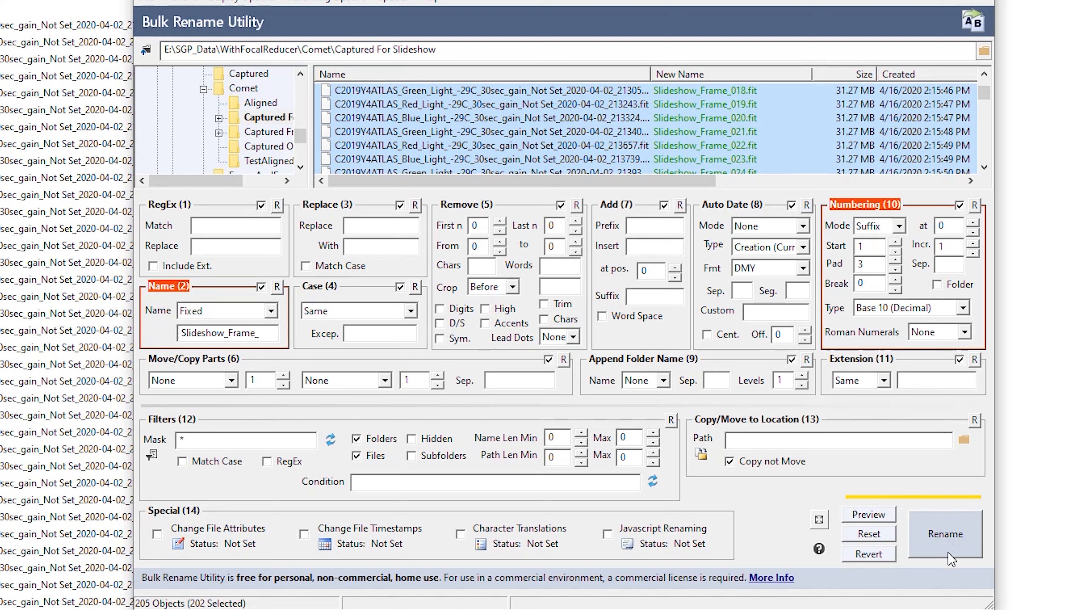
# Rename all selected FIT files with the numbered Slideshow_Frame_ names and accept the warning and completion messages
pyautogui.click(941, 537)
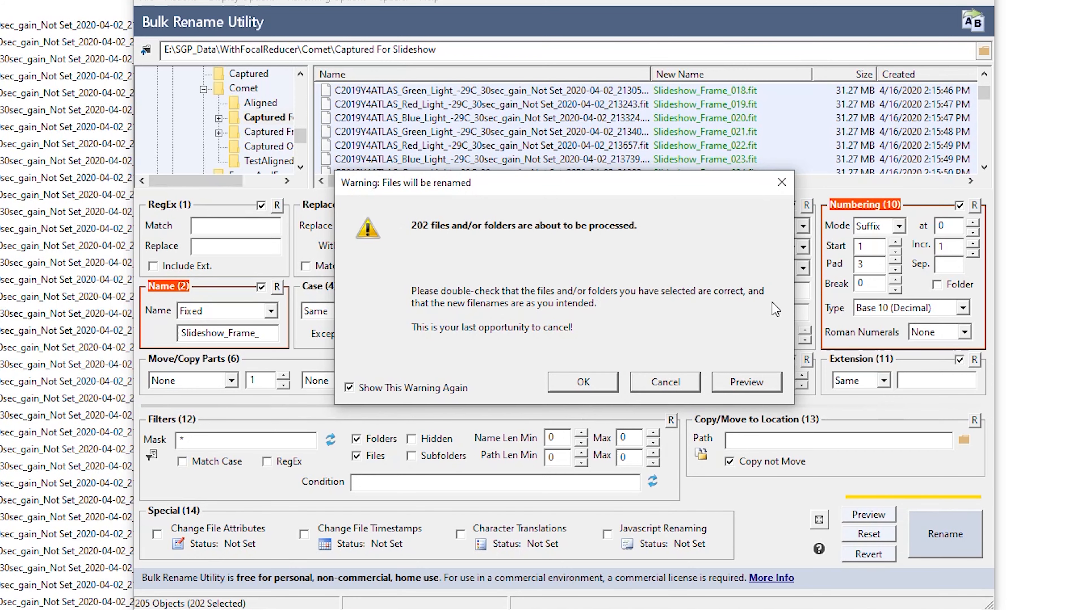
pyautogui.click(583, 383)
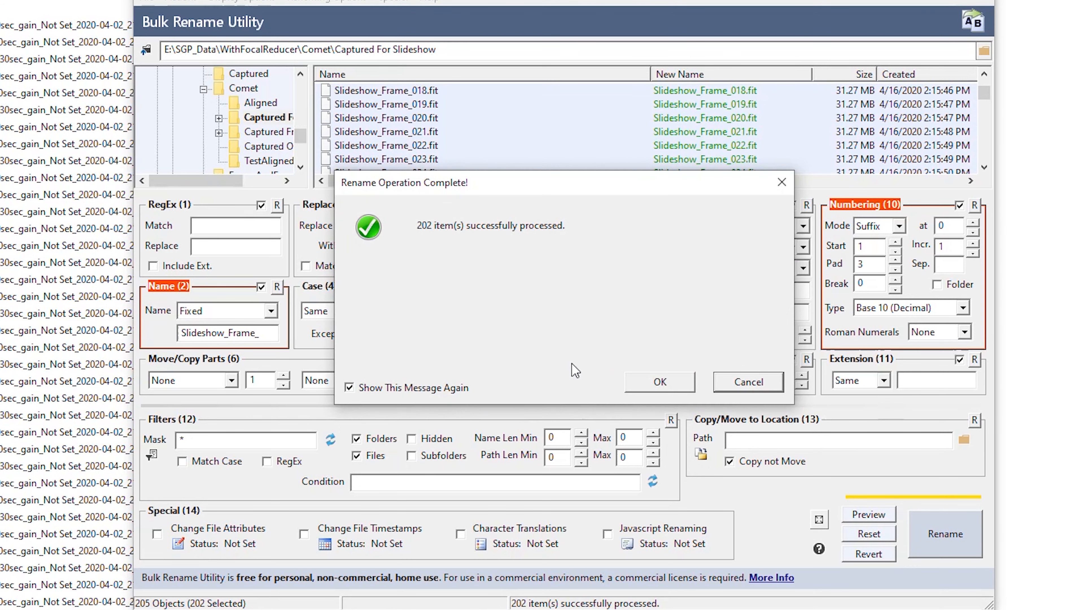
pyautogui.click(654, 387)
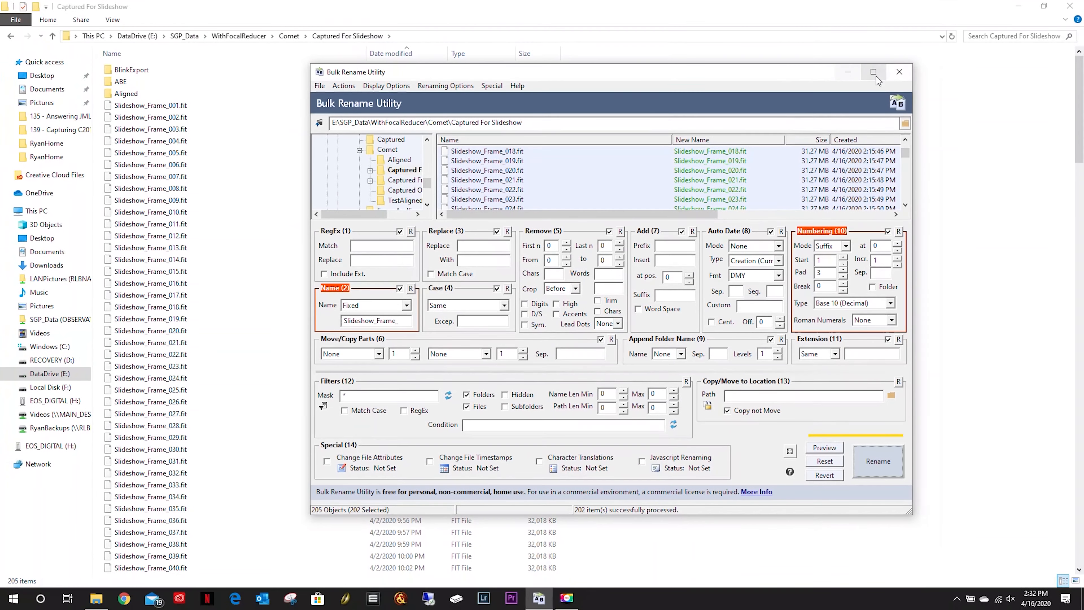
# Minimize Bulk Rename Utility and examine the renamed files in the Captured For Slideshow folder in File Explorer, from first to last
pyautogui.click(848, 72)
pyautogui.click(348, 252)
pyautogui.scroll(-20, 337, 277)
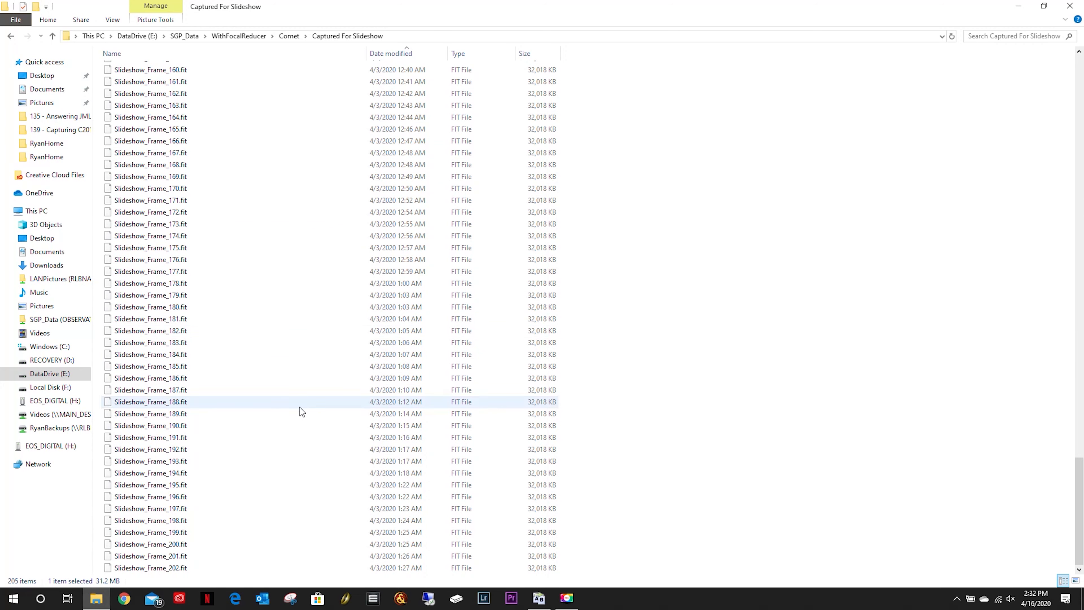
pyautogui.scroll(1, 299, 408)
pyautogui.scroll(20, 300, 409)
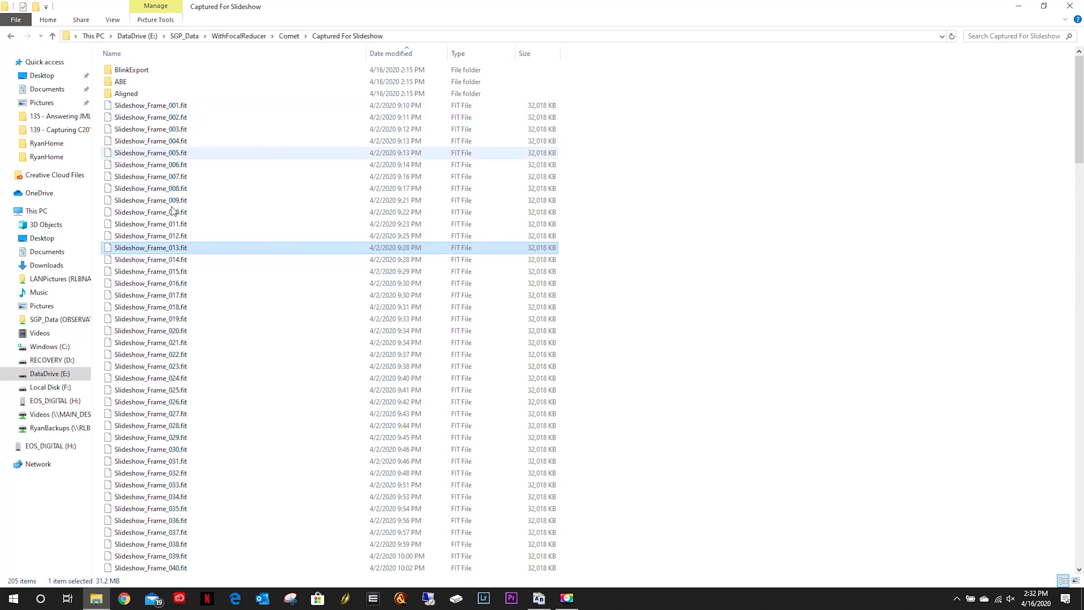
# Return to Bulk Rename Utility, look over the start of its file list, and close the program
pyautogui.click(539, 599)
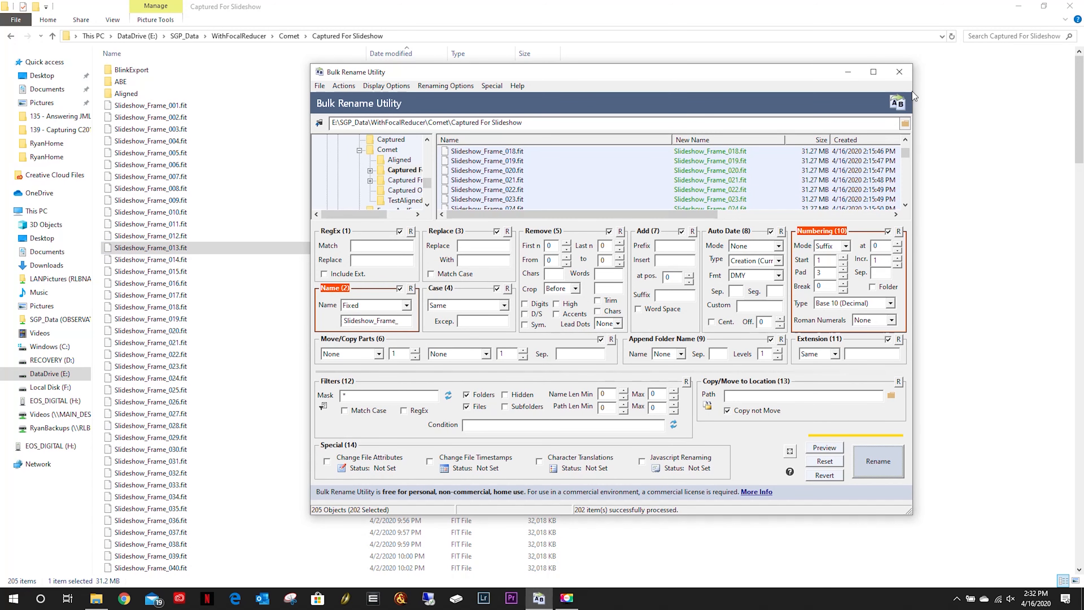
pyautogui.moveTo(668, 215); pyautogui.dragTo(603, 230)
pyautogui.moveTo(905, 154); pyautogui.dragTo(905, 143)
pyautogui.moveTo(691, 214); pyautogui.dragTo(656, 220)
pyautogui.click(899, 71)
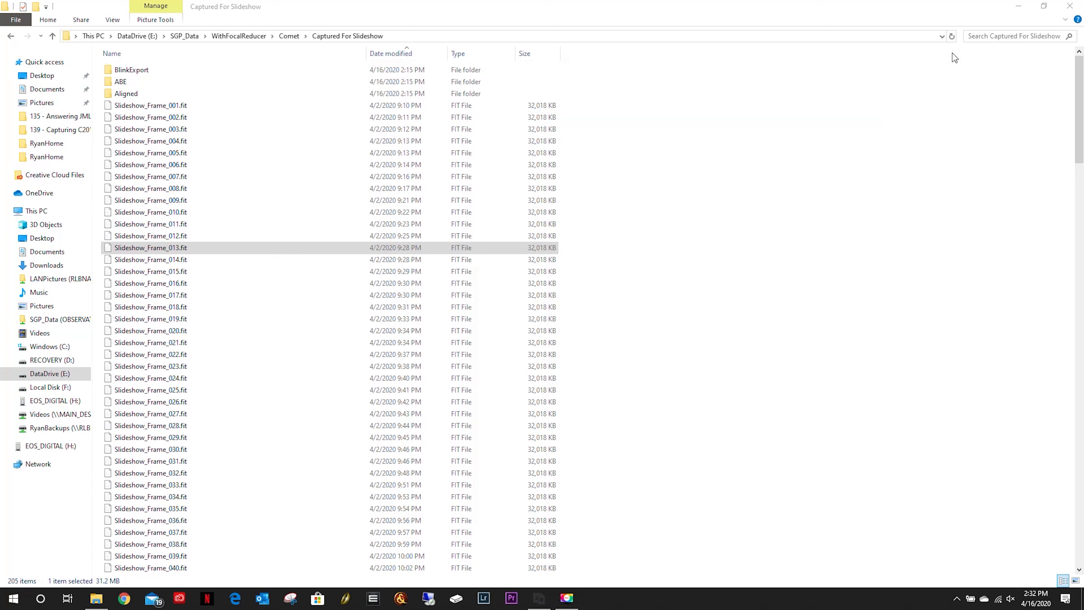
# Switch to PixInsight and open the StarAlignment process with the Slideshow_Frame FIT files as target images
pyautogui.click(642, 166)
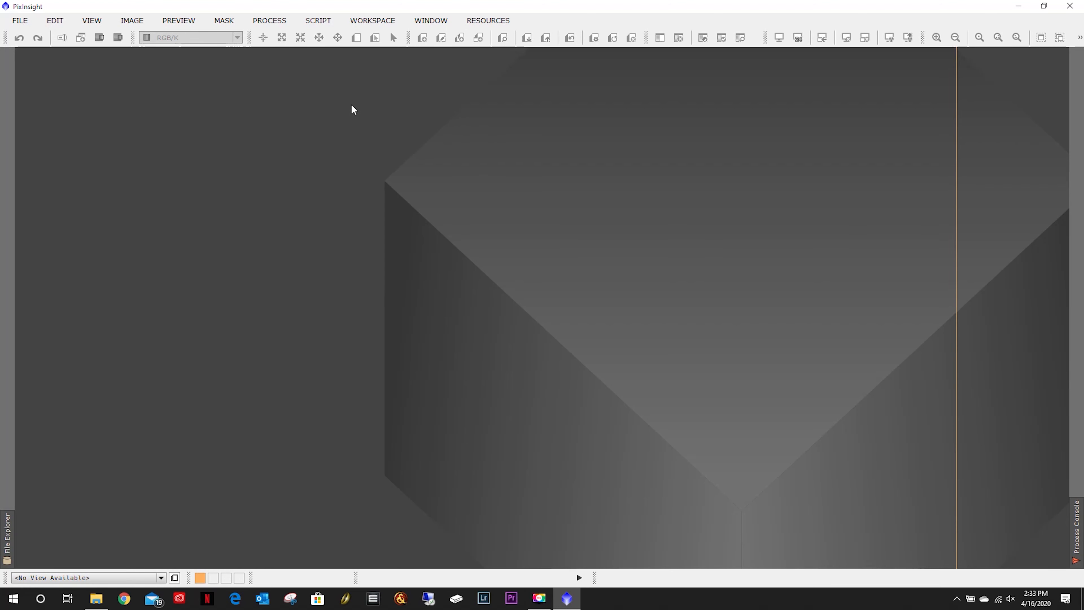
pyautogui.click(269, 21)
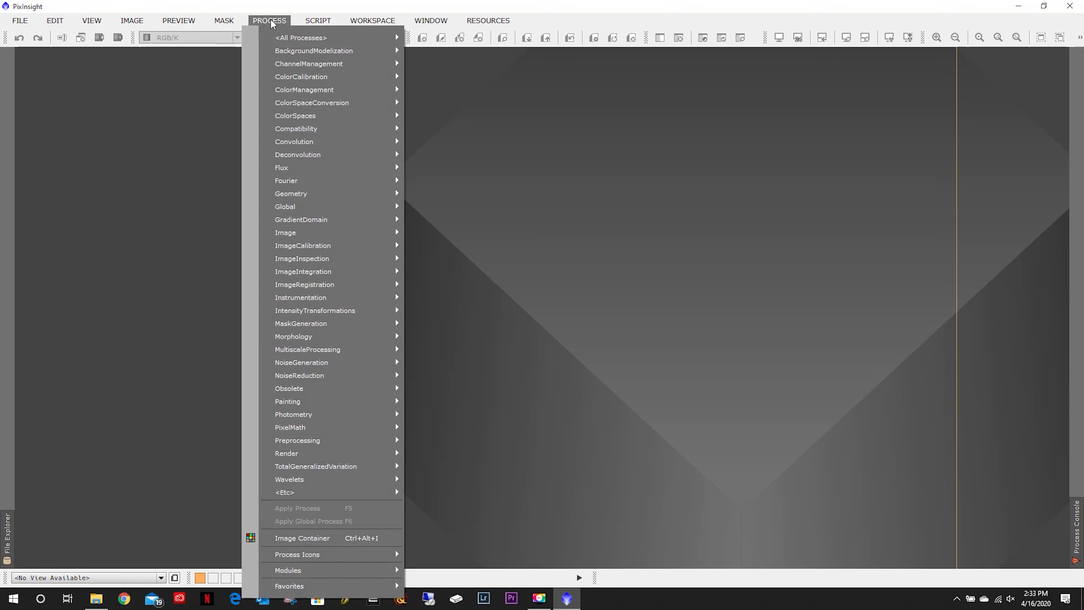
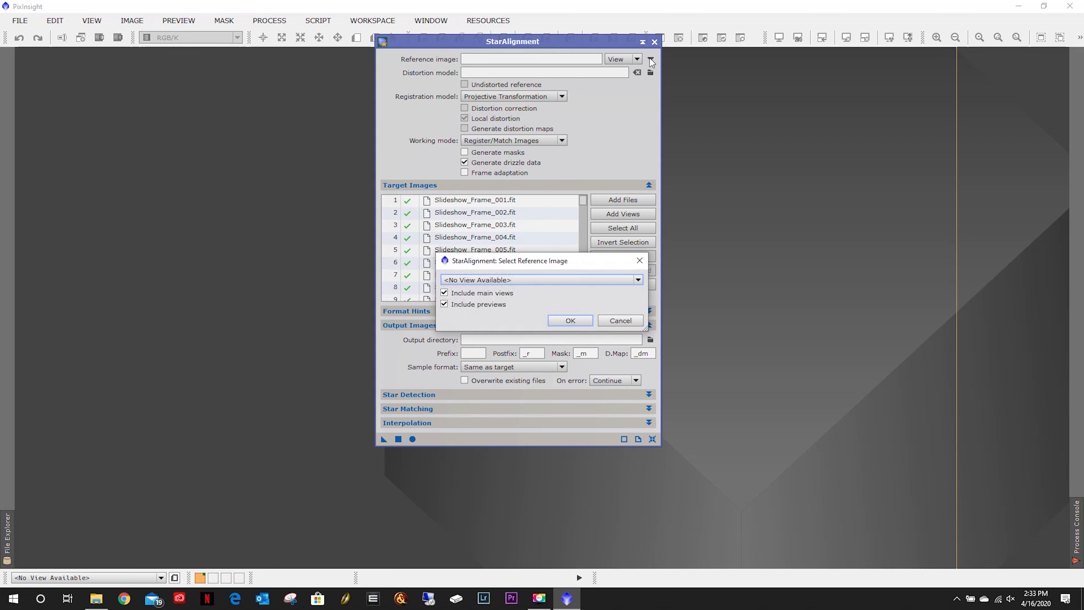
pyautogui.click(553, 278)
pyautogui.click(615, 321)
pyautogui.click(620, 321)
# Set the StarAlignment reference image source to File and choose Slideshow_Frame_001.fit from the Captured For Slideshow folder
pyautogui.click(630, 60)
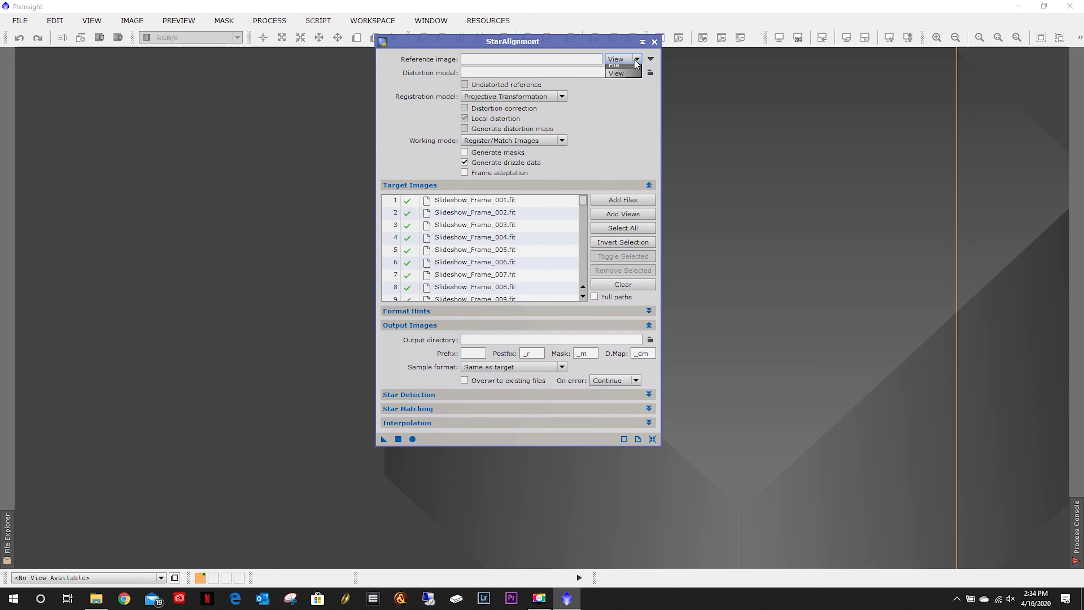
pyautogui.click(624, 80)
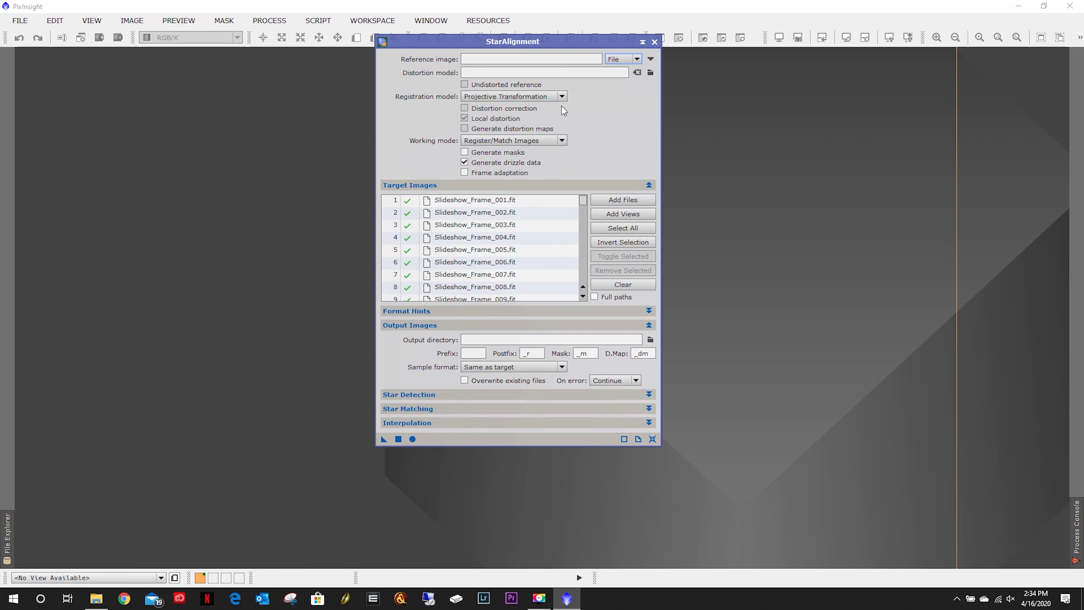
pyautogui.click(653, 60)
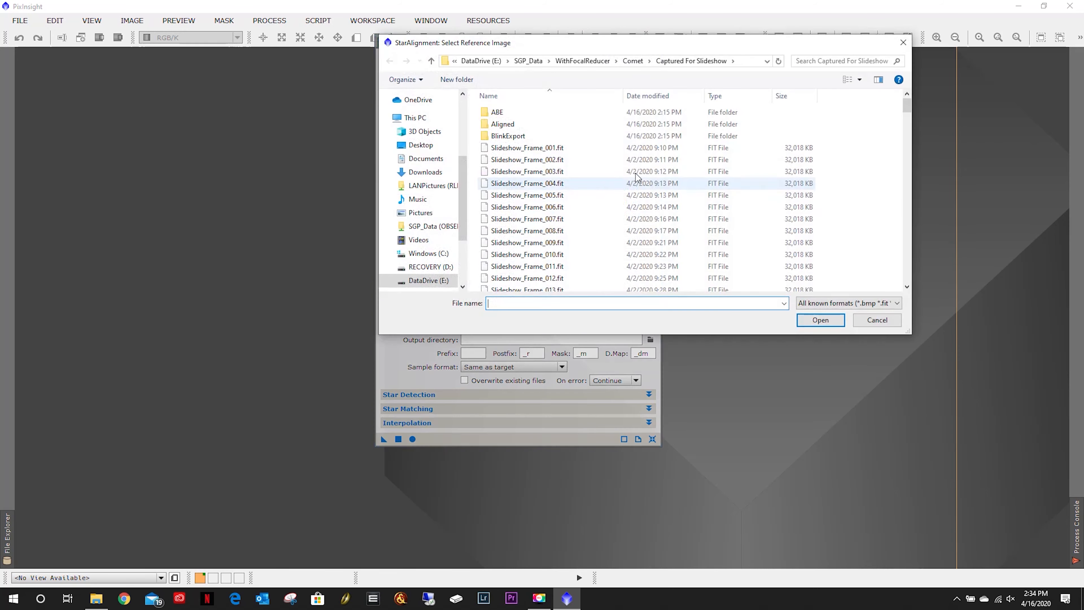
pyautogui.doubleClick(527, 149)
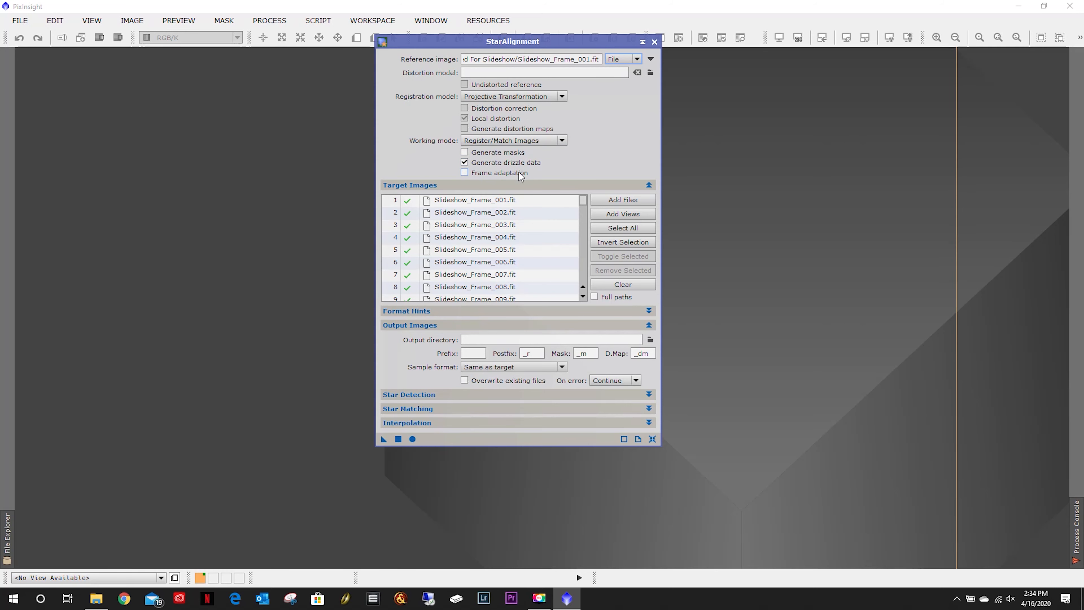
# Set the StarAlignment output directory to the Aligned folder inside Comet/Captured For Slideshow
pyautogui.click(649, 339)
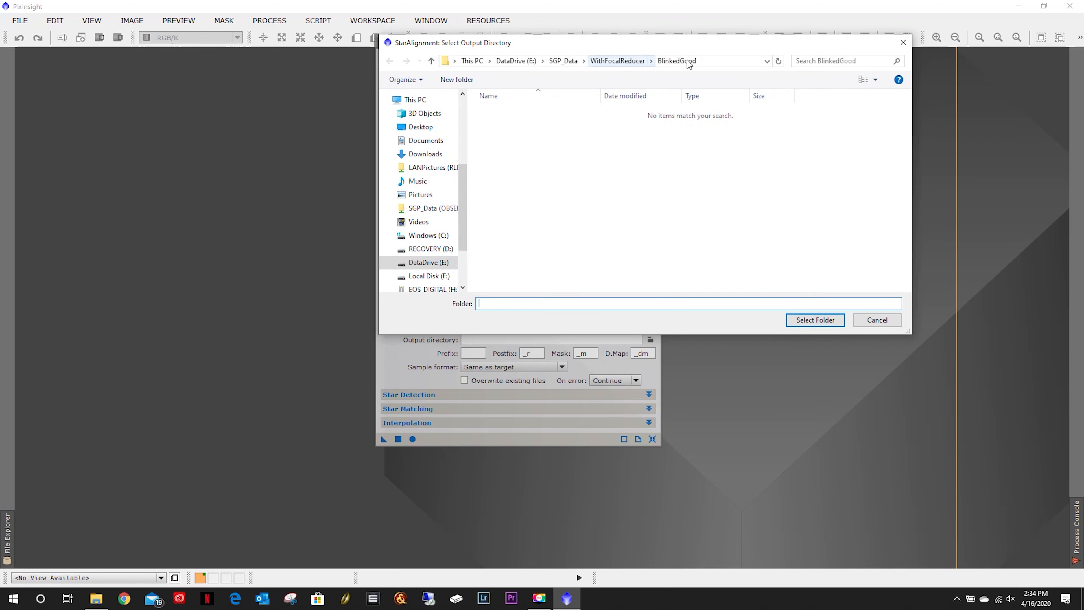
pyautogui.click(618, 60)
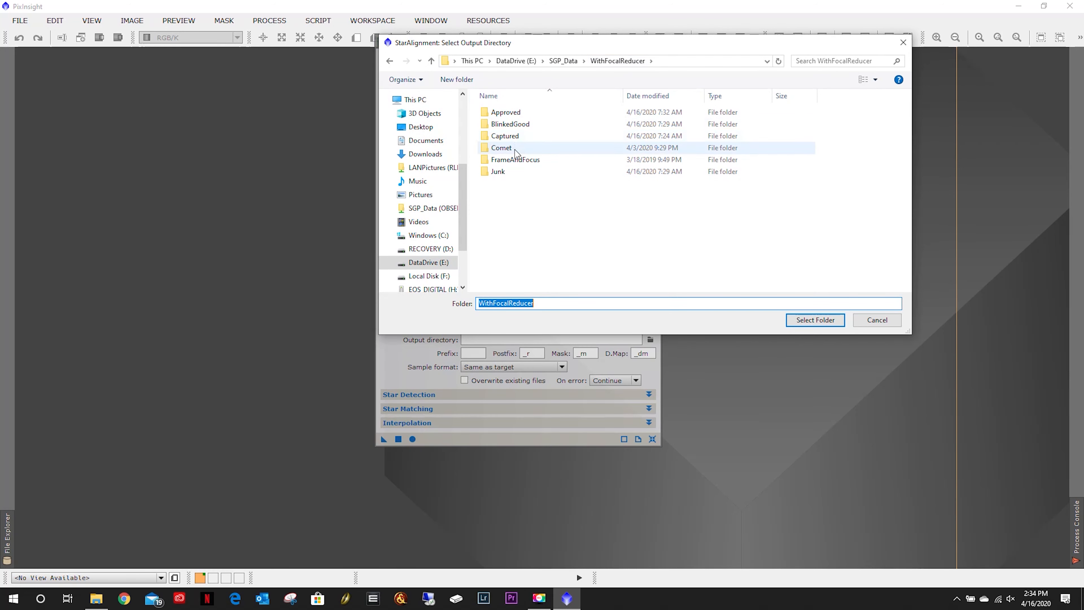
pyautogui.doubleClick(500, 148)
pyautogui.doubleClick(520, 127)
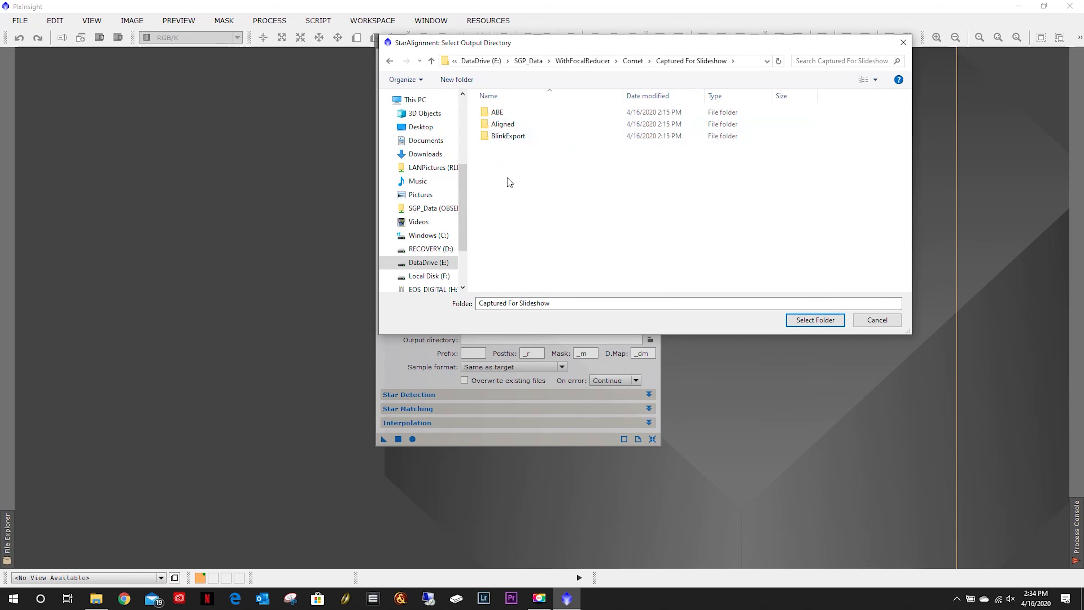
pyautogui.doubleClick(502, 124)
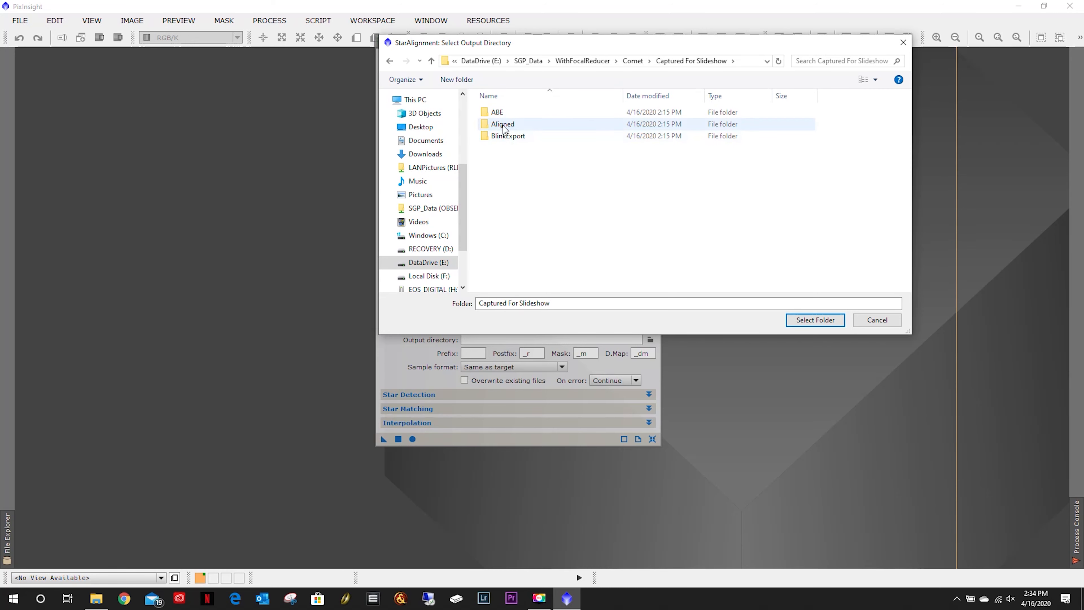
pyautogui.click(826, 320)
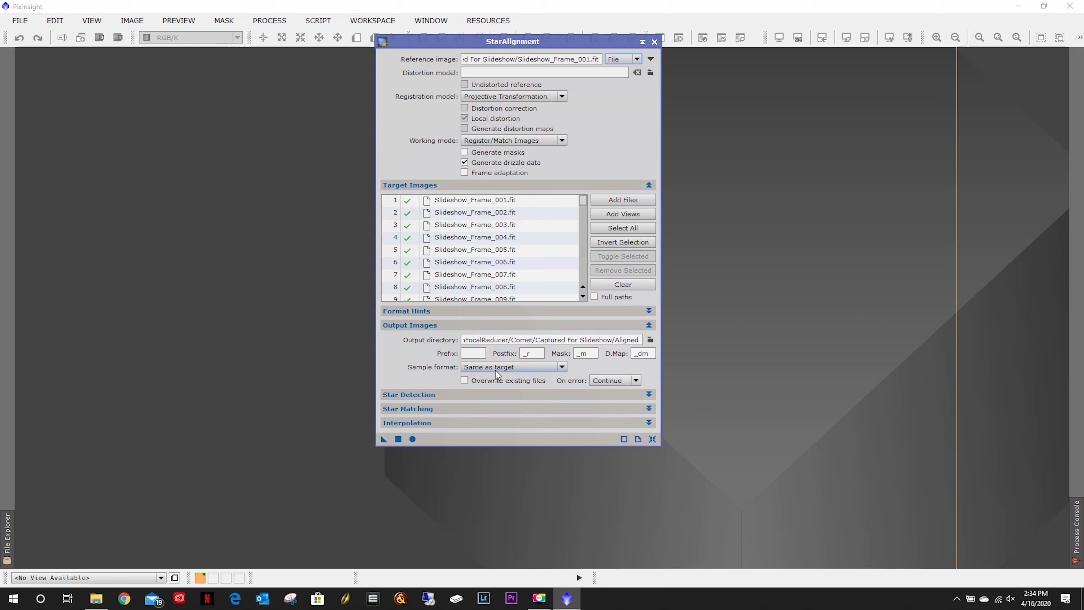
# Examine the Star Detection, Star Matching, Interpolation and Format Hints settings of StarAlignment, collapsing each section again
pyautogui.click(489, 394)
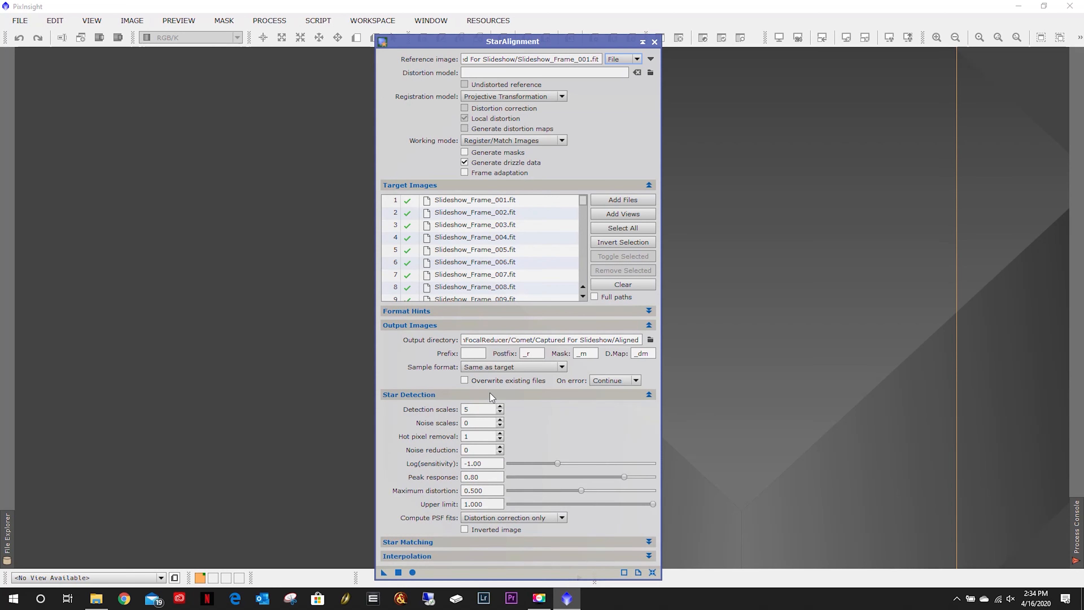
pyautogui.click(490, 394)
pyautogui.click(487, 408)
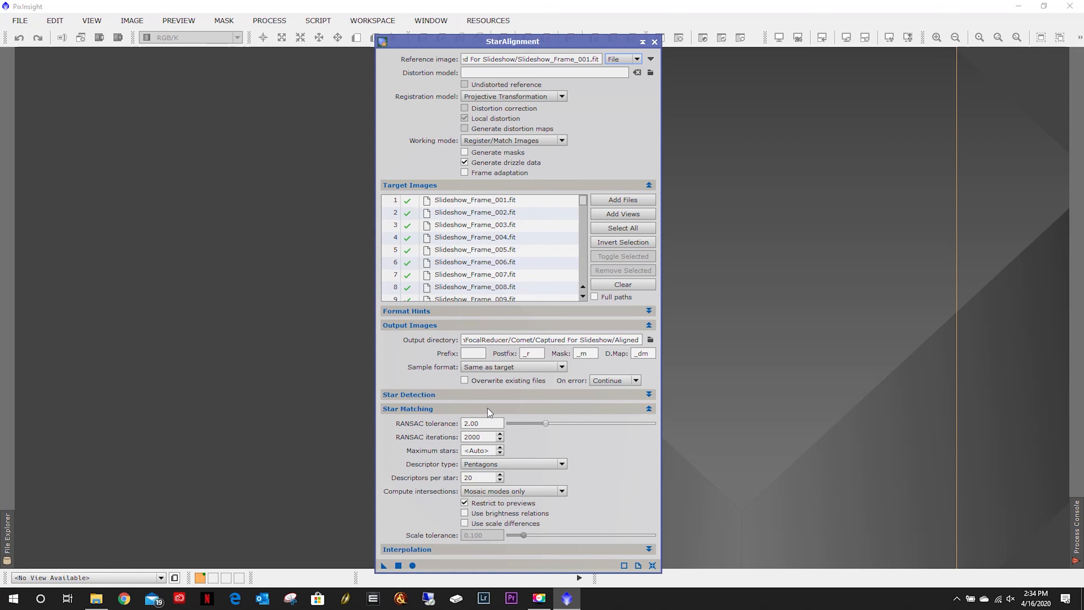
pyautogui.click(488, 408)
pyautogui.click(485, 424)
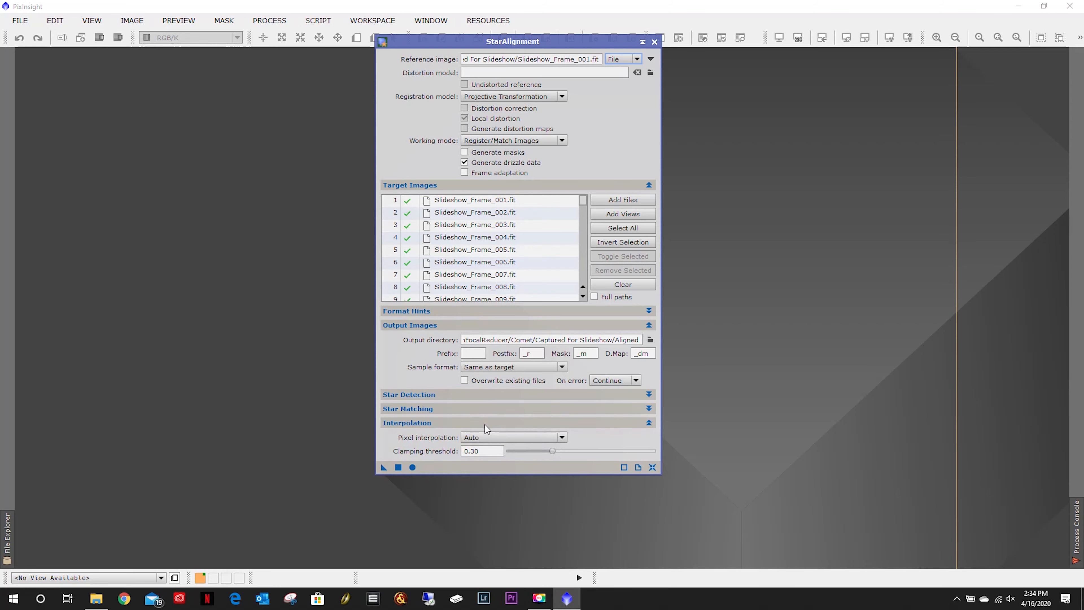
pyautogui.click(484, 425)
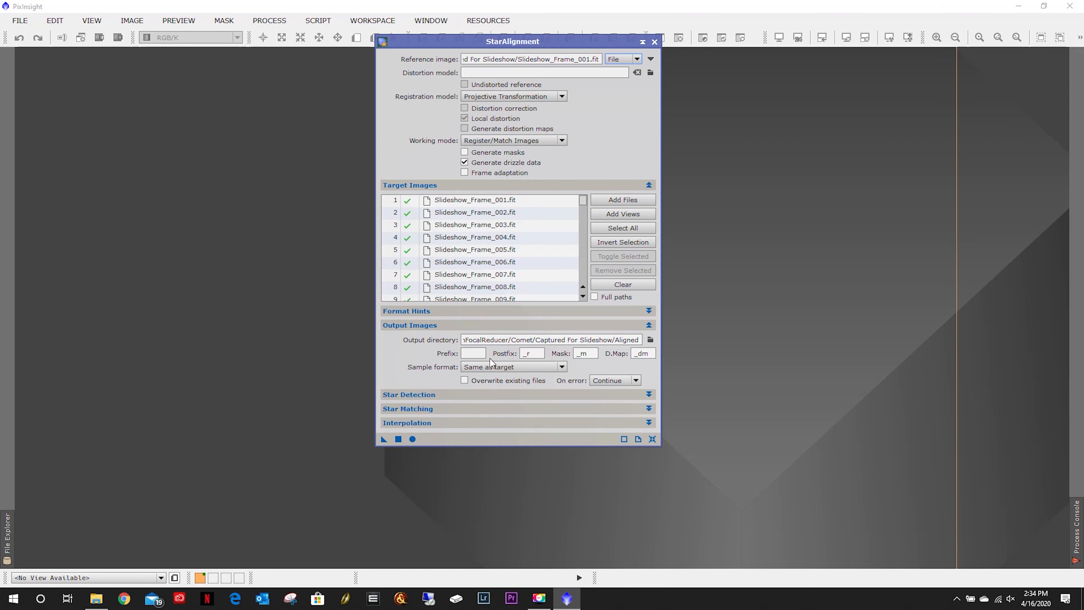
pyautogui.click(490, 311)
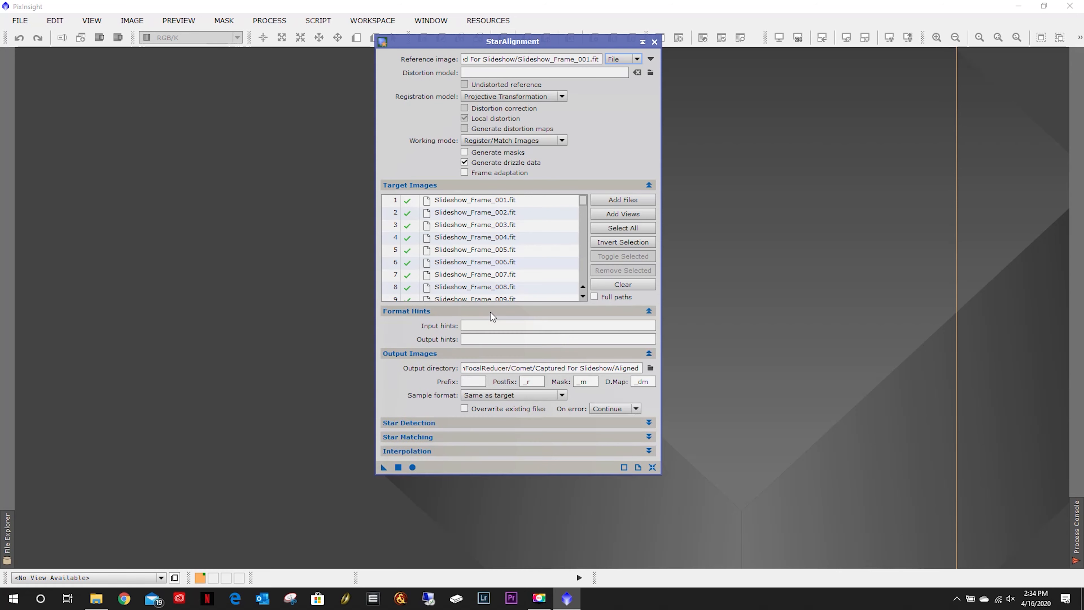
pyautogui.click(490, 311)
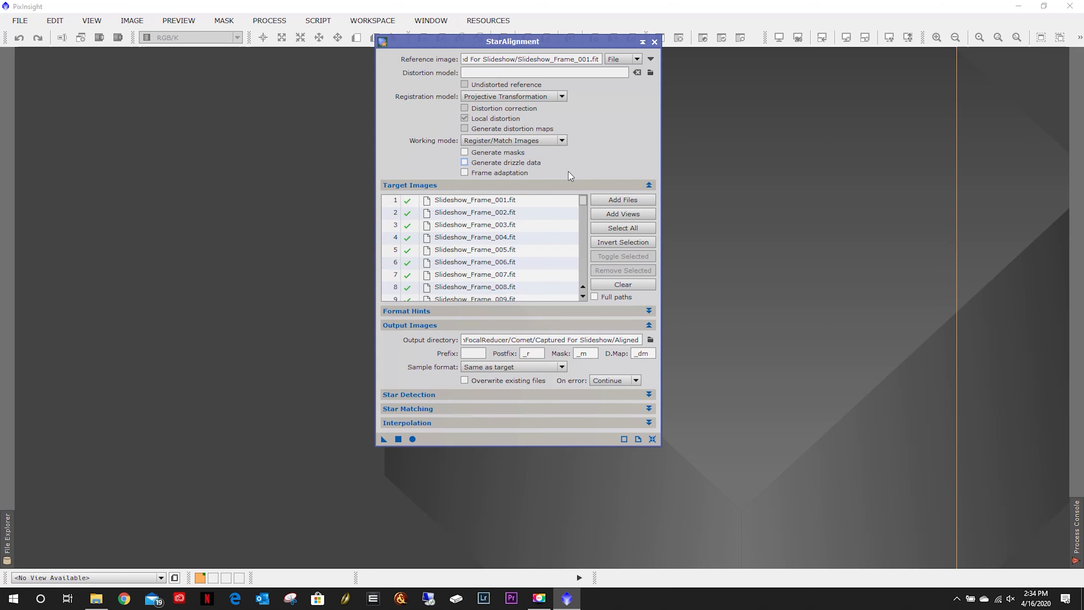
# Run StarAlignment on all target frames, view the Aligned output folder in File Explorer, and close the StarAlignment process
pyautogui.click(412, 440)
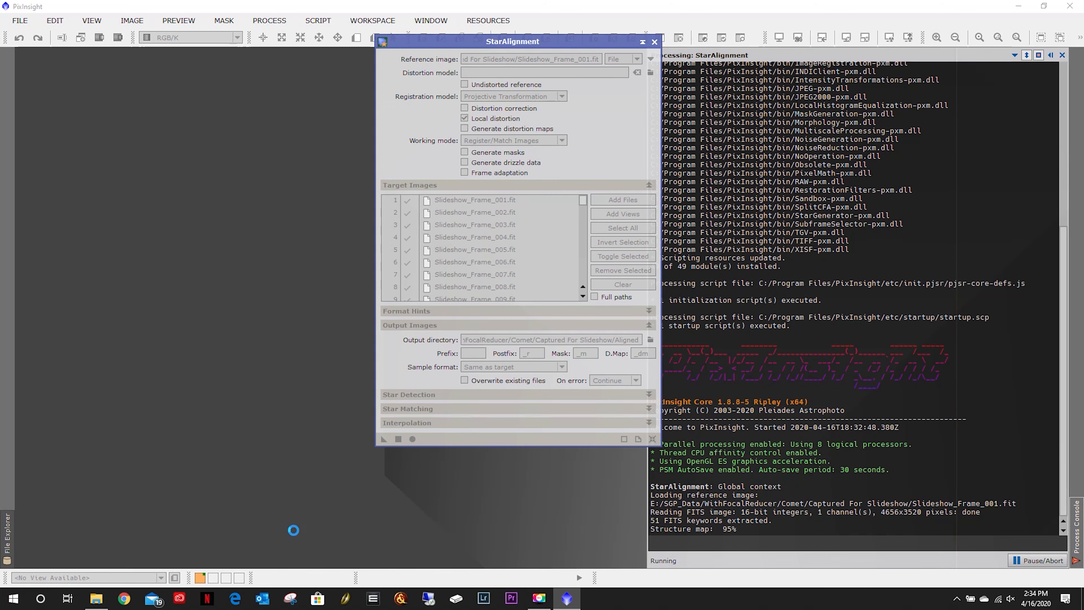
pyautogui.click(96, 598)
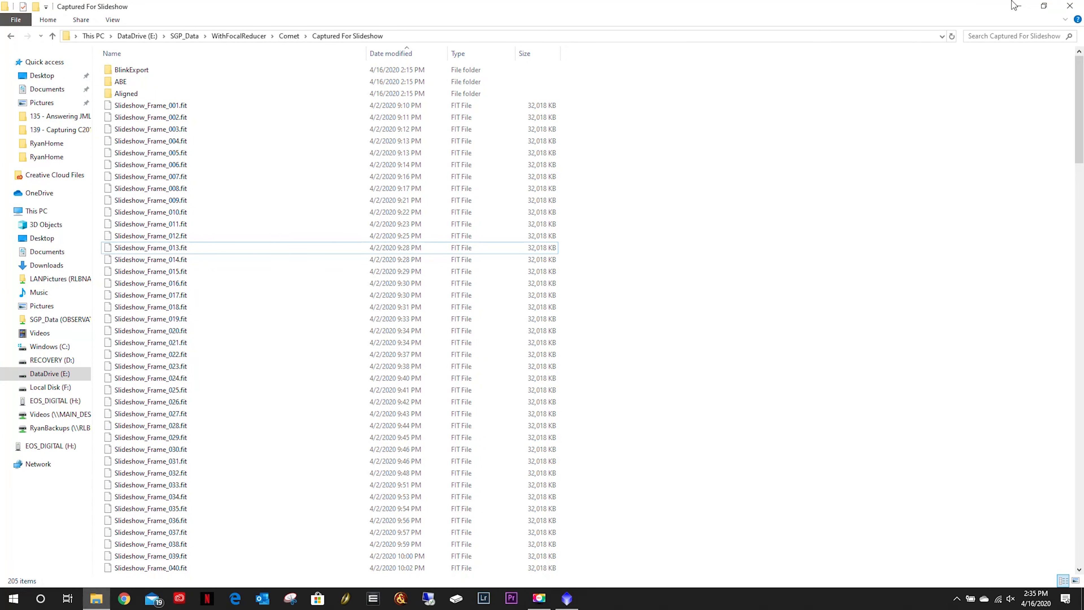
pyautogui.click(1044, 6)
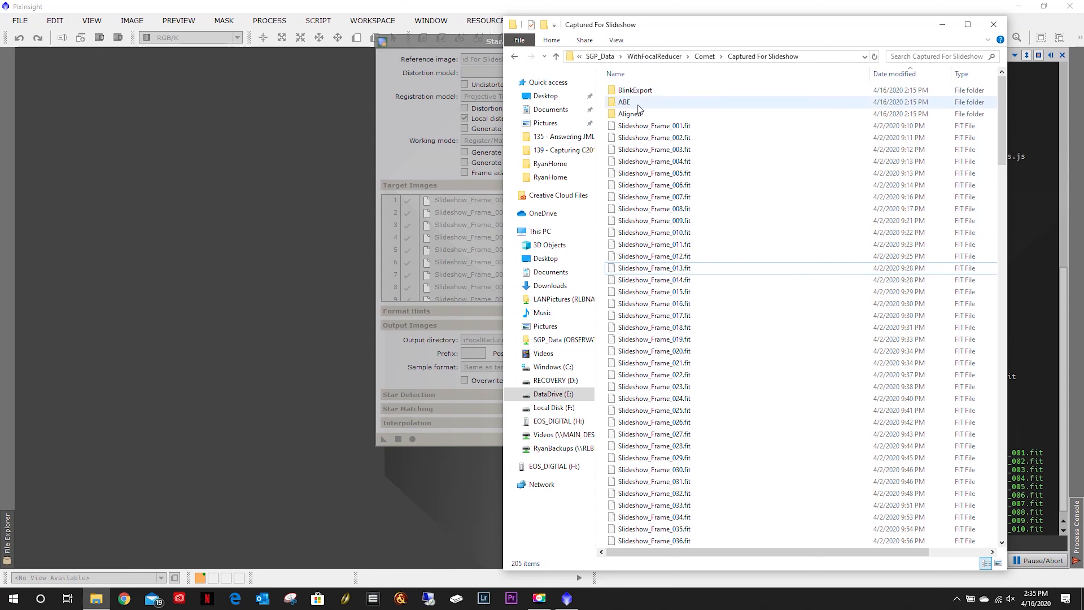
pyautogui.doubleClick(636, 113)
pyautogui.moveTo(848, 37); pyautogui.dragTo(348, 18)
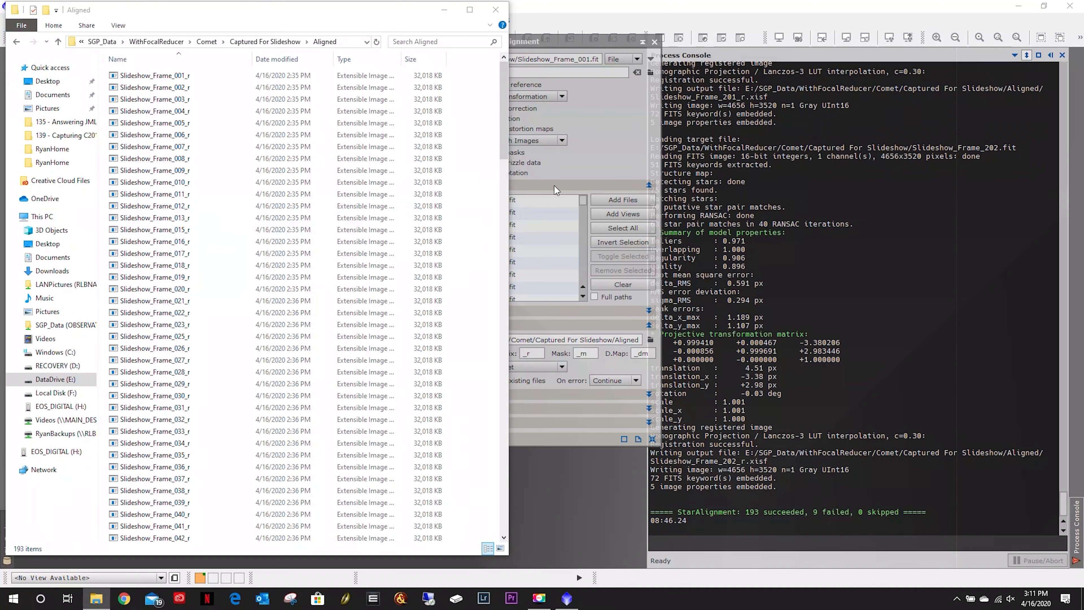
pyautogui.moveTo(853, 512); pyautogui.dragTo(746, 512)
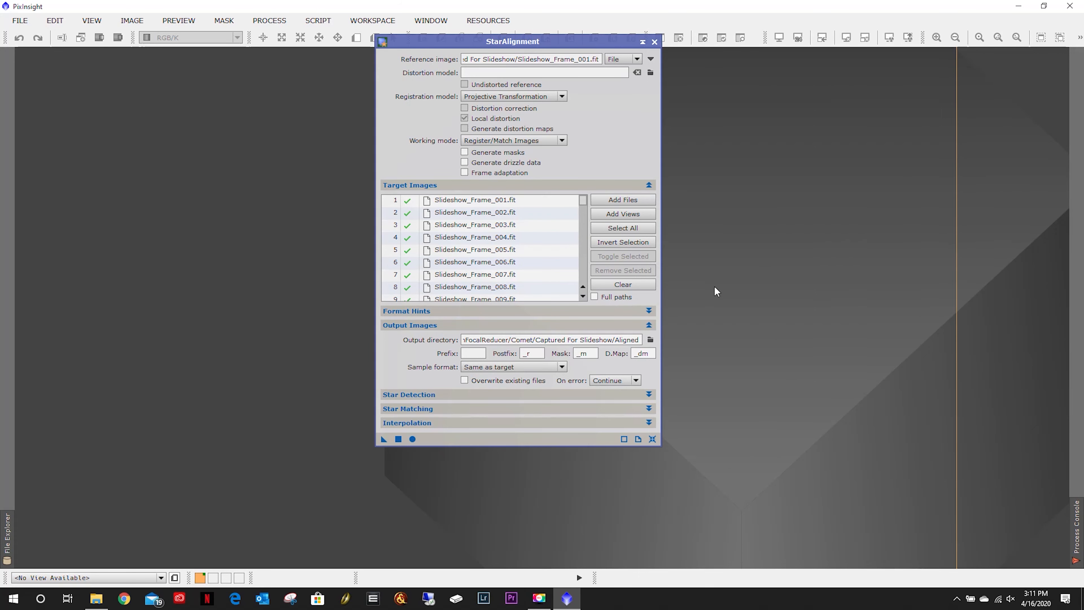
pyautogui.click(655, 41)
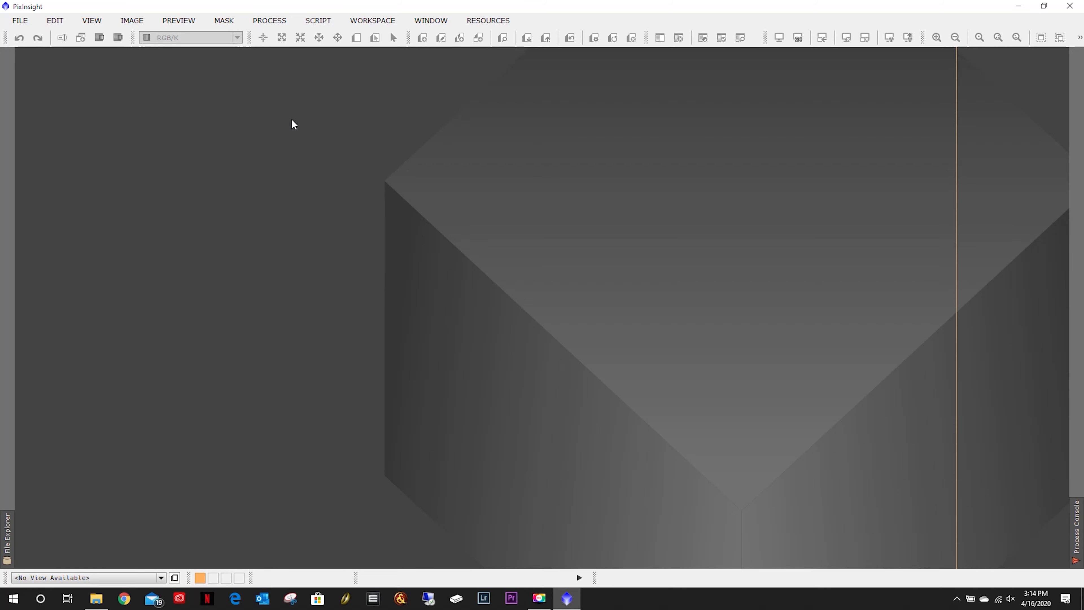
# Create an ImageContainer and add all aligned frames from Slideshow_Frame_001_r to Slideshow_Frame_202_r in the Aligned folder
pyautogui.rightClick(280, 109)
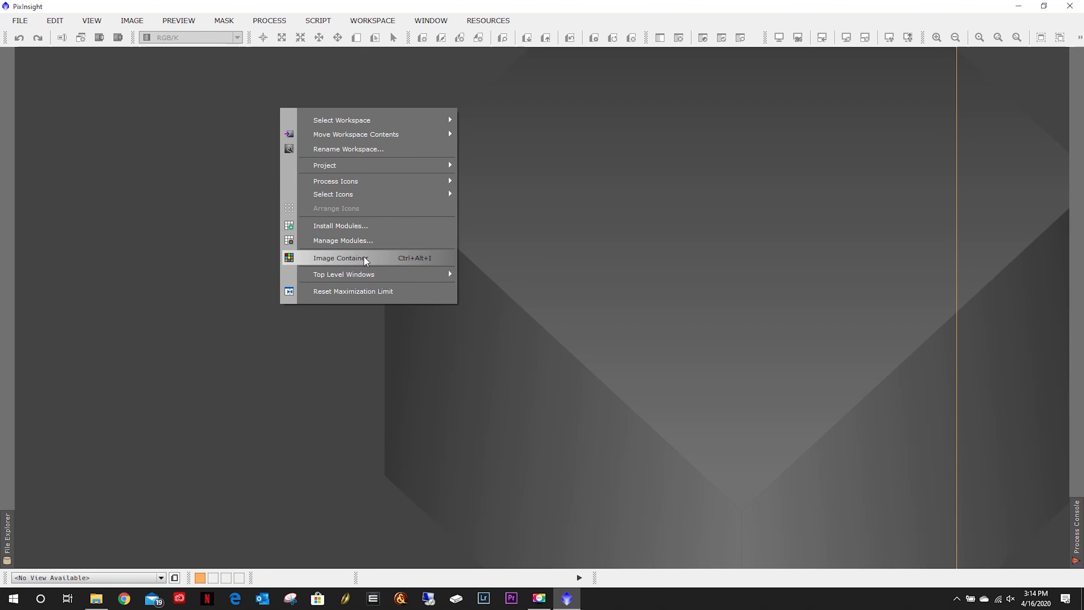
pyautogui.click(341, 258)
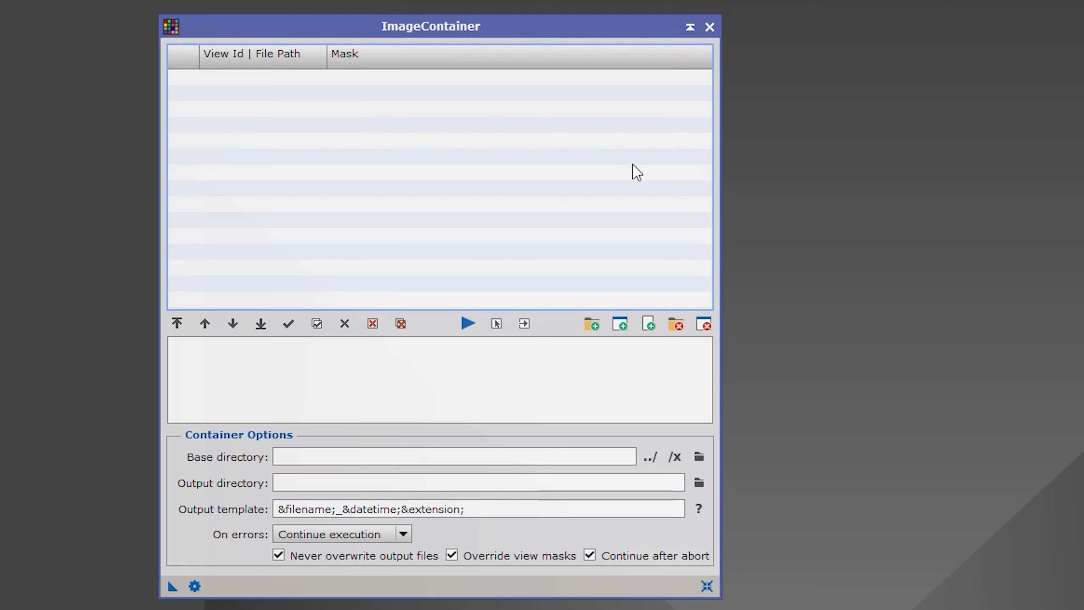
pyautogui.click(596, 330)
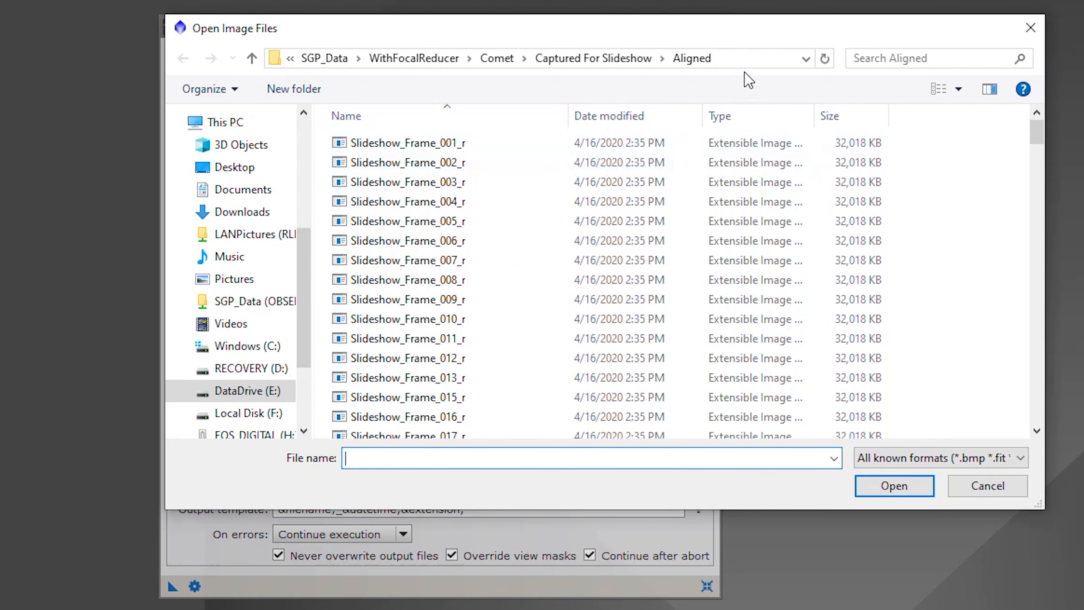
pyautogui.click(431, 147)
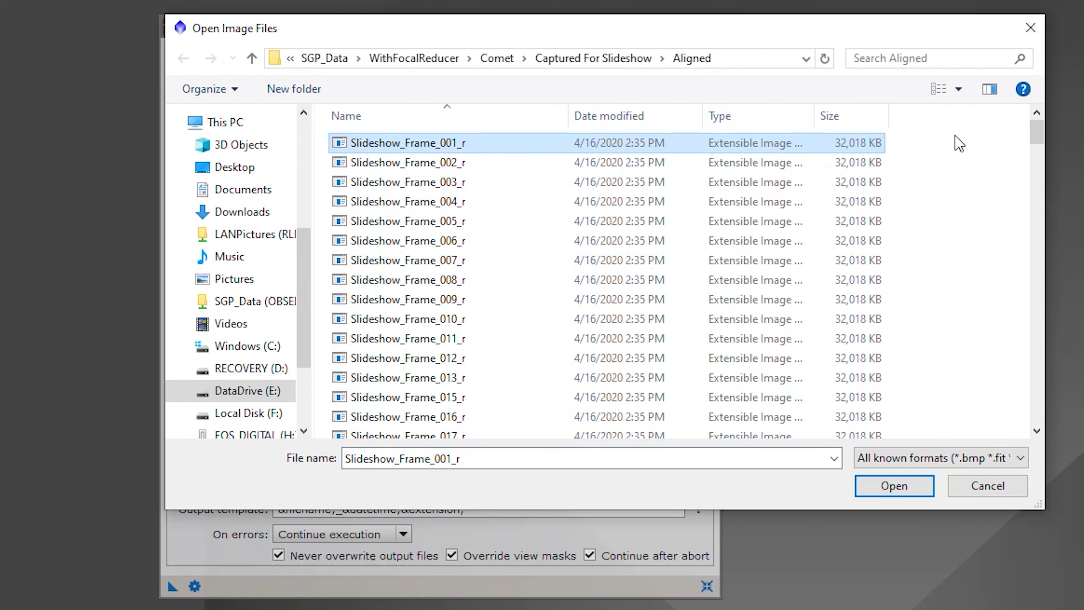
pyautogui.moveTo(1036, 129); pyautogui.dragTo(1046, 446)
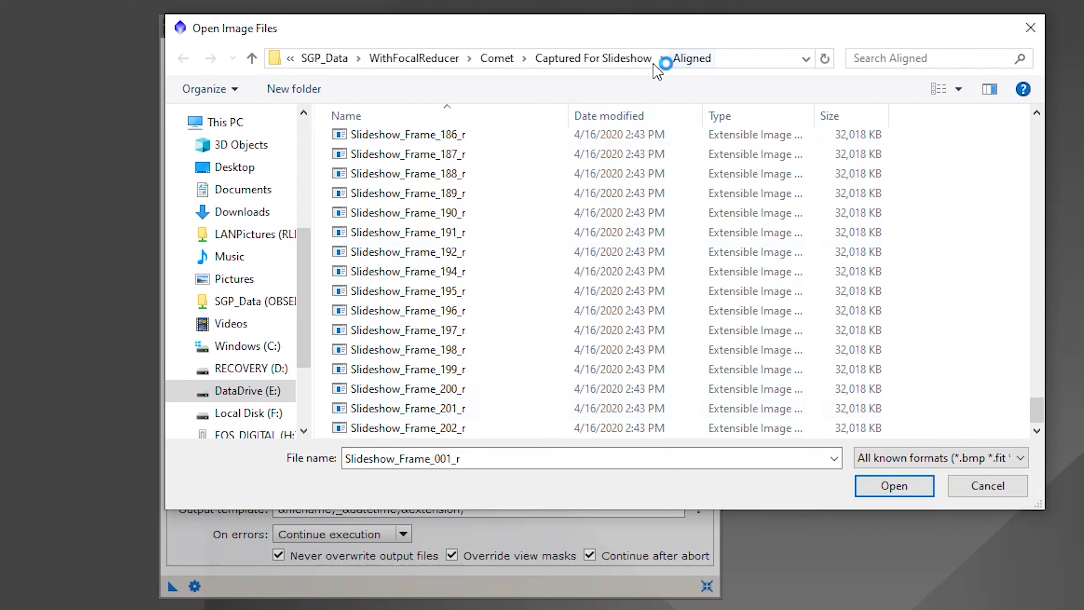
pyautogui.click(602, 58)
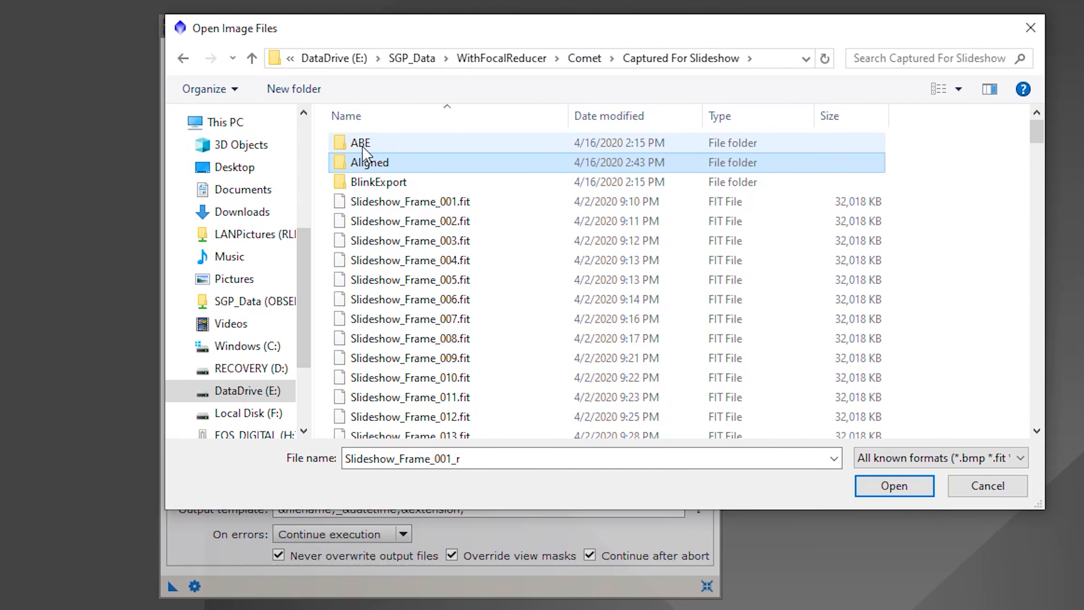
pyautogui.doubleClick(370, 163)
pyautogui.click(454, 145)
pyautogui.moveTo(1037, 133); pyautogui.dragTo(1037, 410)
pyautogui.keyDown('shift'); pyautogui.click(407, 428); pyautogui.keyUp('shift')
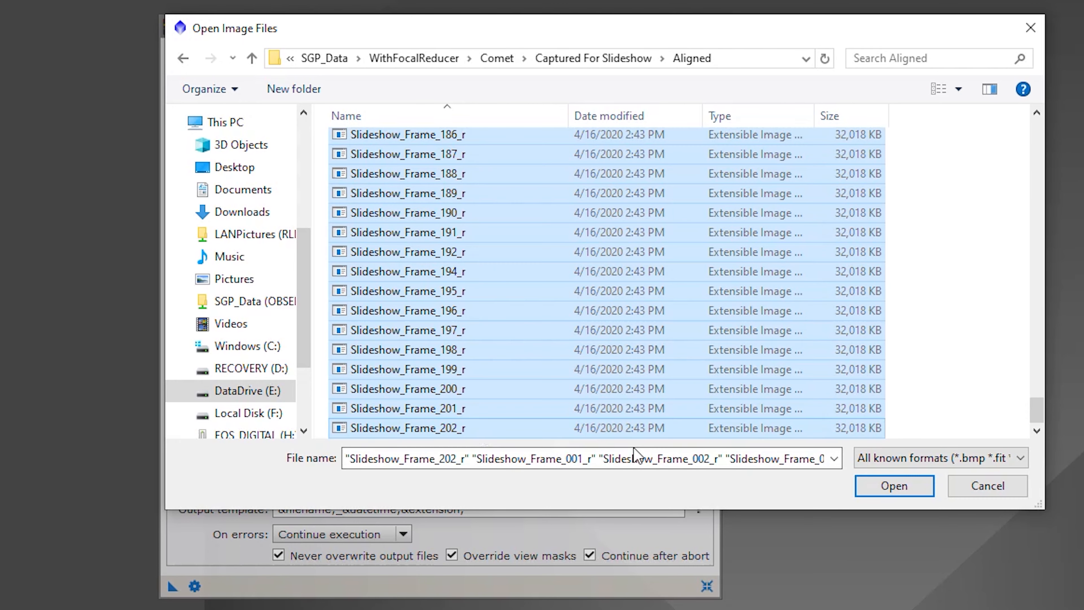
pyautogui.click(892, 487)
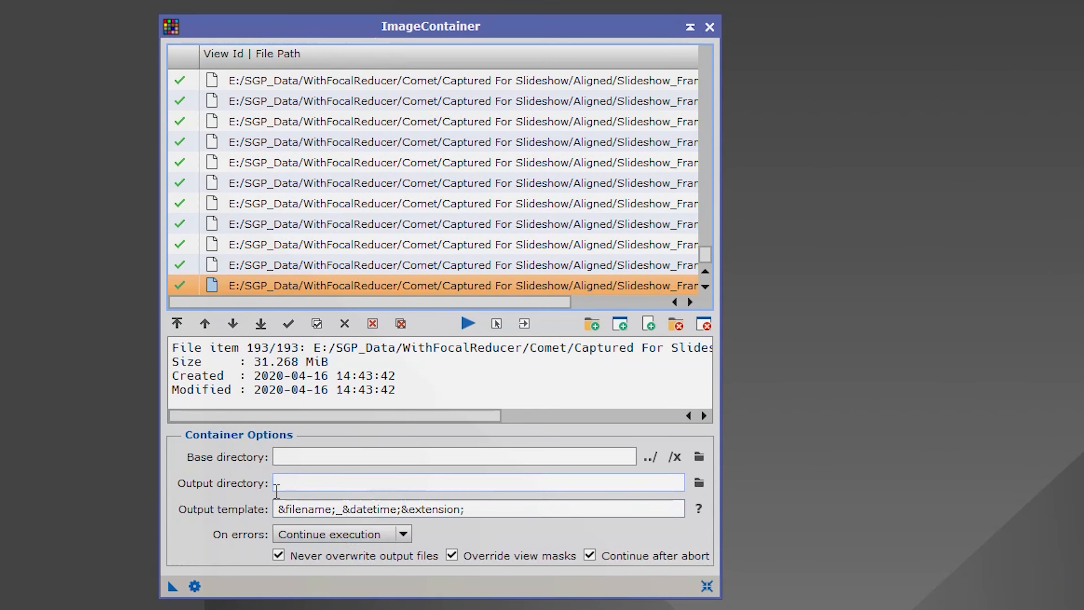
pyautogui.moveTo(172, 586); pyautogui.dragTo(26, 470)
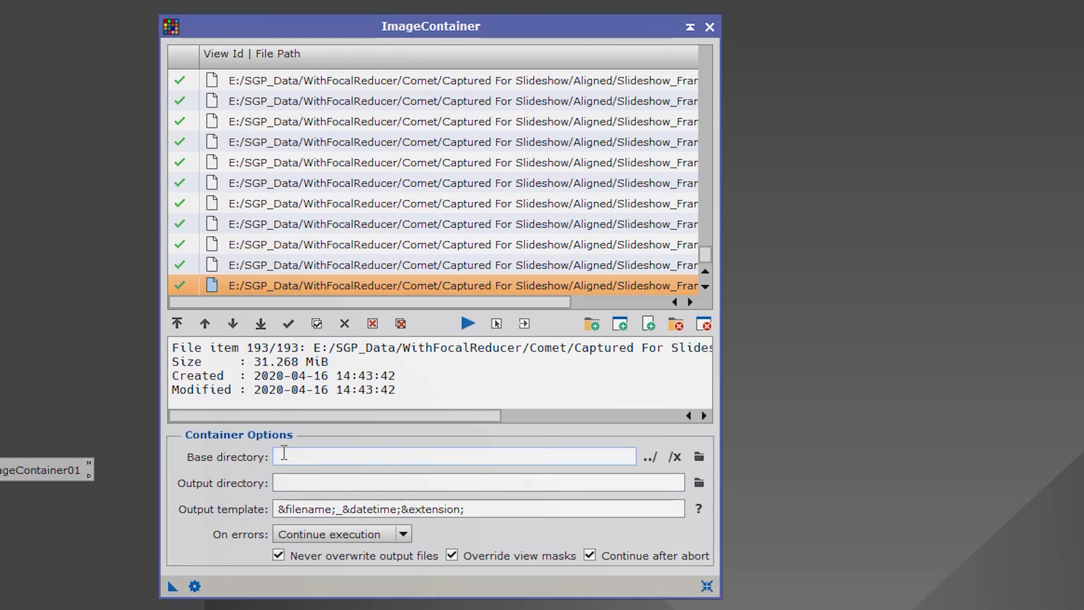
pyautogui.rightClick(48, 470)
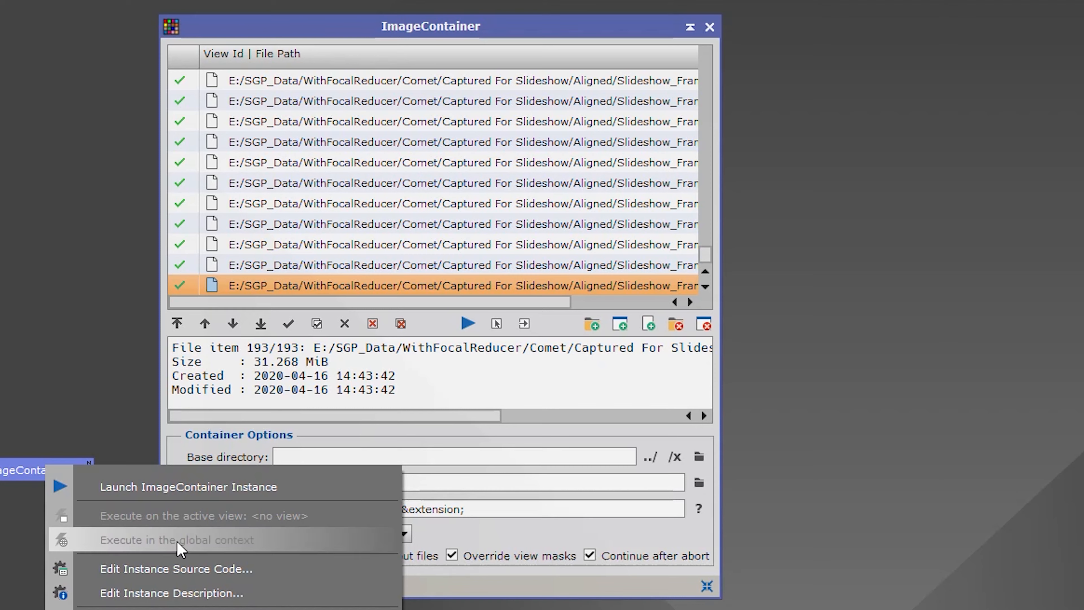
pyautogui.click(129, 609)
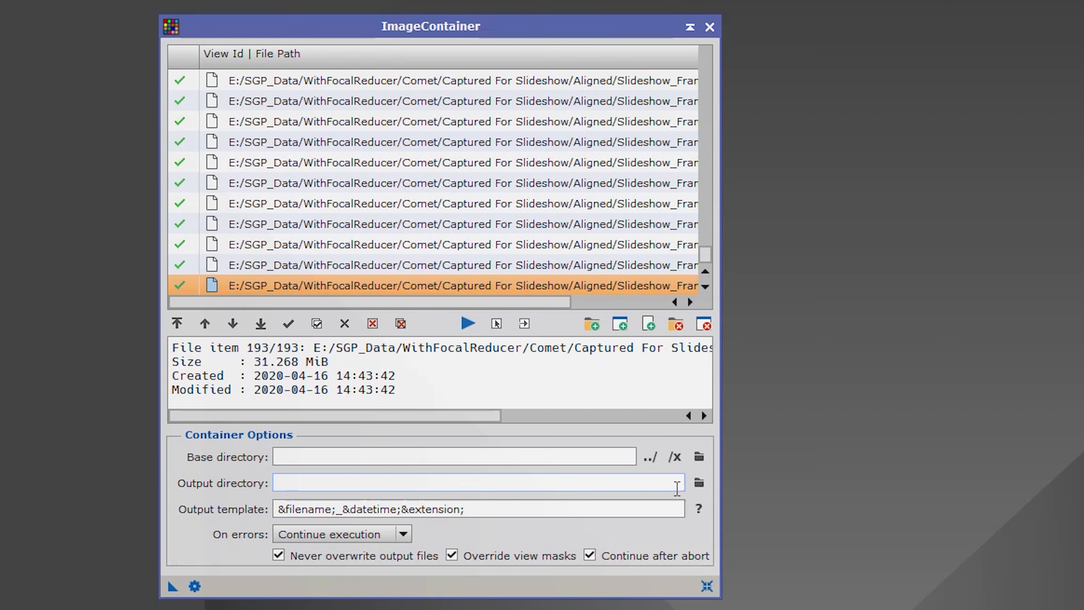
# Set the ImageContainer output directory to Captured For Slideshow/ABE, save the instance as a workspace icon and close the container window
pyautogui.click(698, 482)
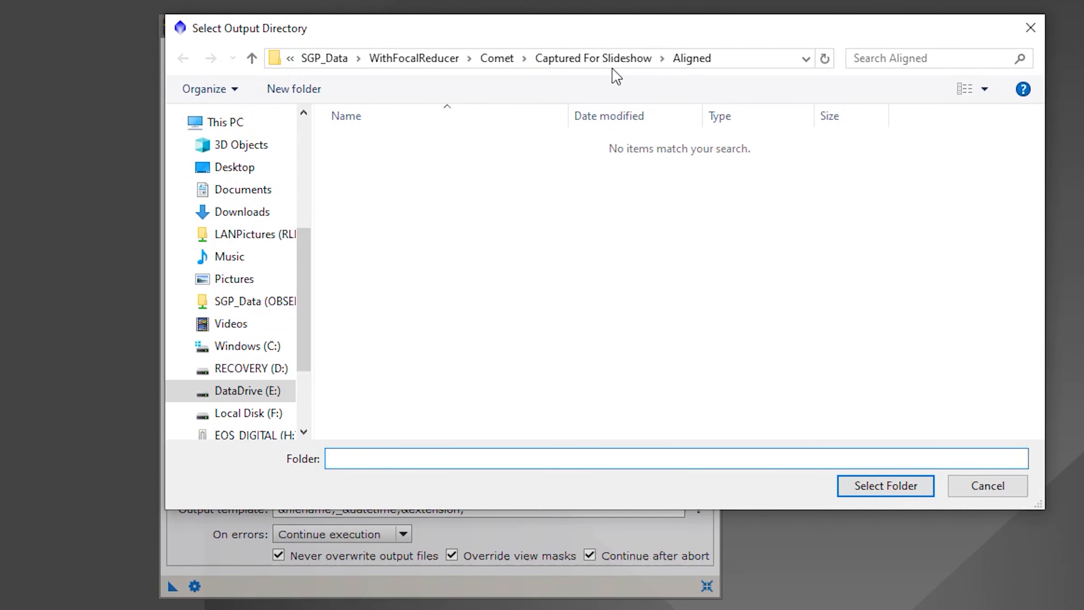
pyautogui.click(603, 60)
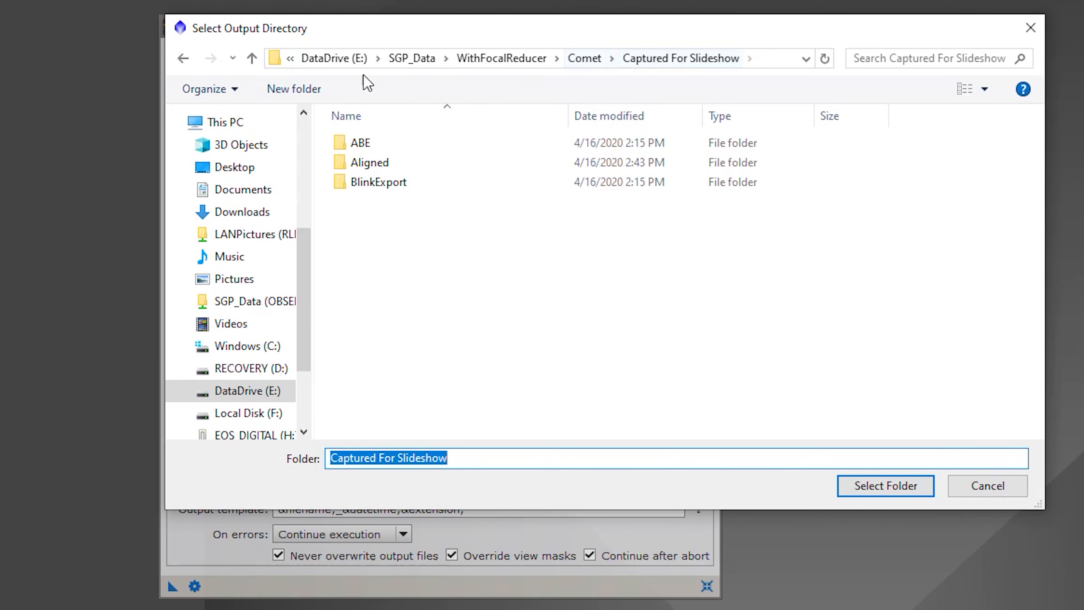
pyautogui.doubleClick(359, 143)
pyautogui.click(895, 478)
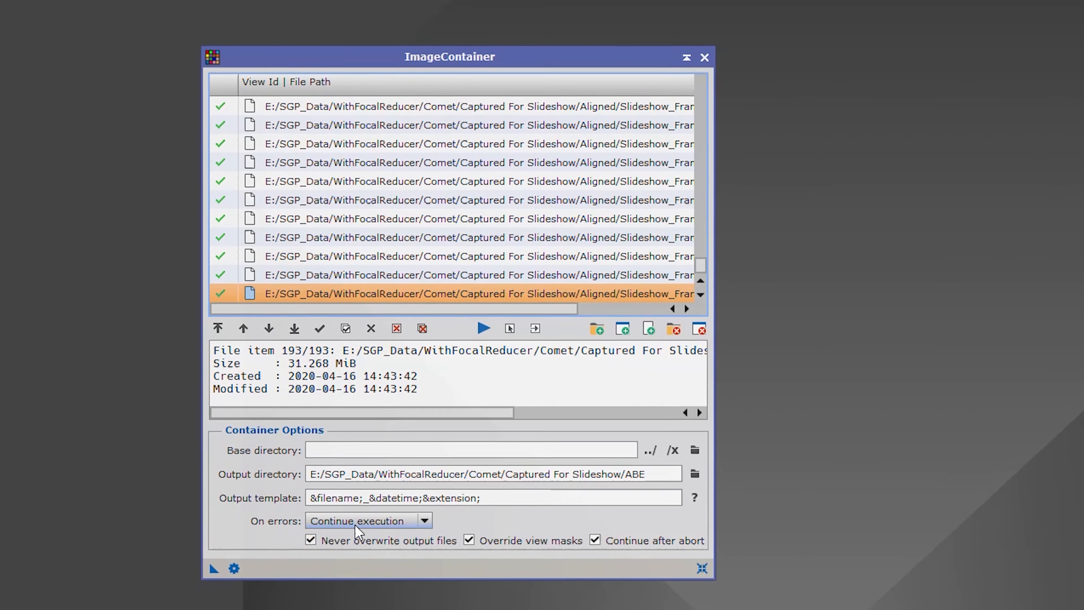
pyautogui.moveTo(274, 541); pyautogui.dragTo(89, 496)
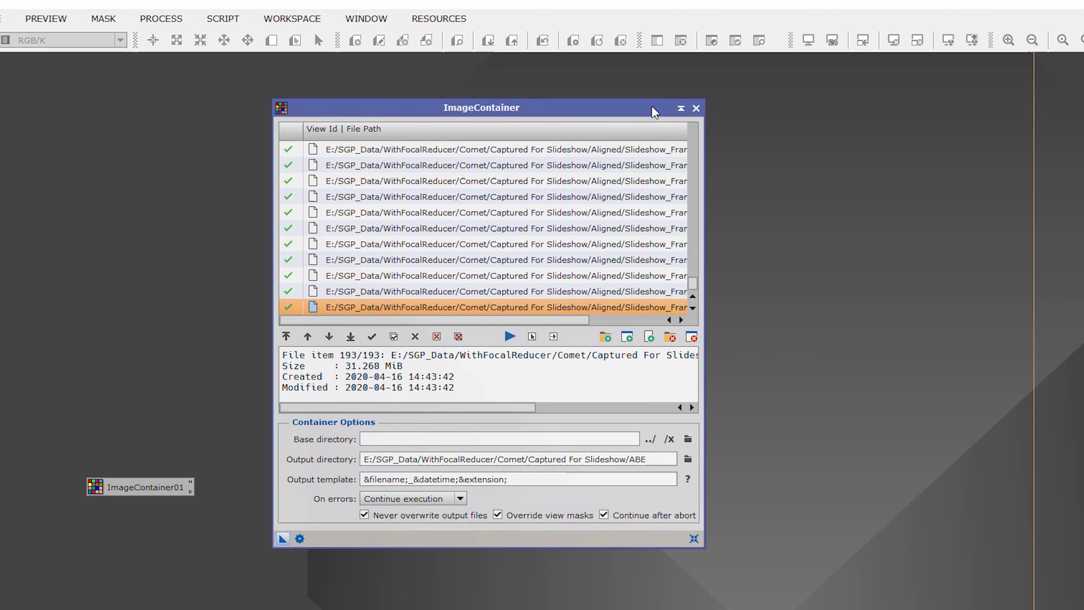
pyautogui.moveTo(585, 109); pyautogui.dragTo(147, 73)
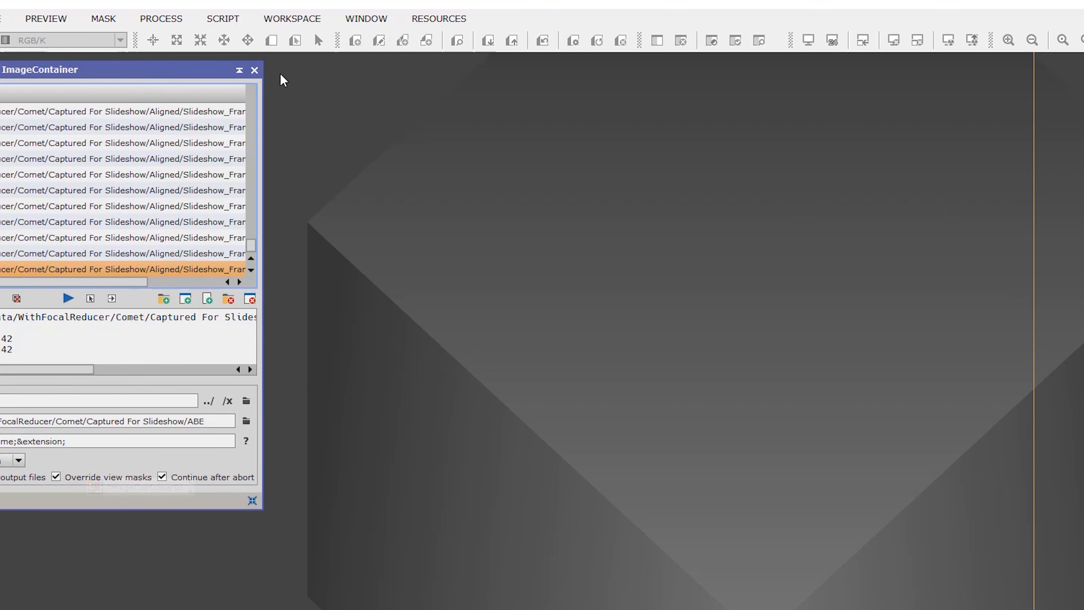
pyautogui.click(251, 66)
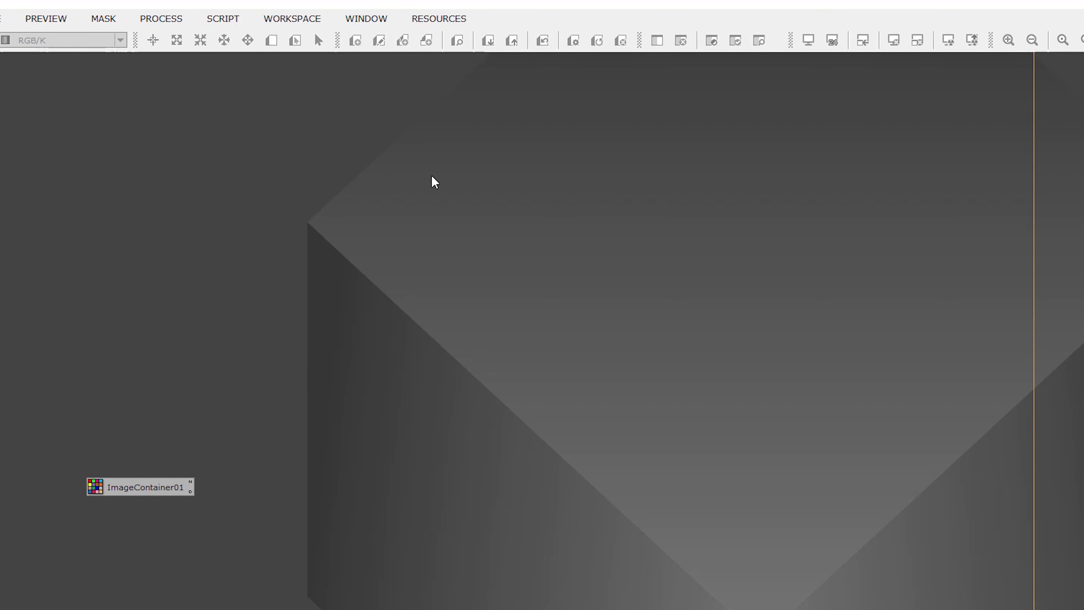
# Open AutomaticBackgroundExtractor and set its target image correction to Subtraction with Discard background model enabled
pyautogui.click(161, 19)
pyautogui.moveTo(223, 42)
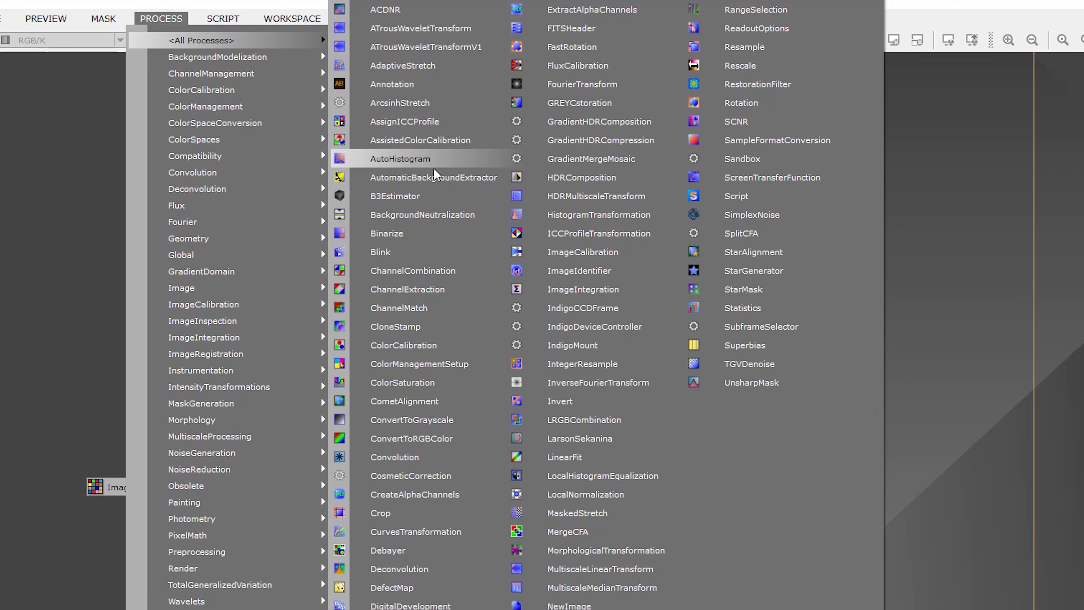
pyautogui.click(446, 179)
pyautogui.moveTo(941, 232); pyautogui.dragTo(654, 209)
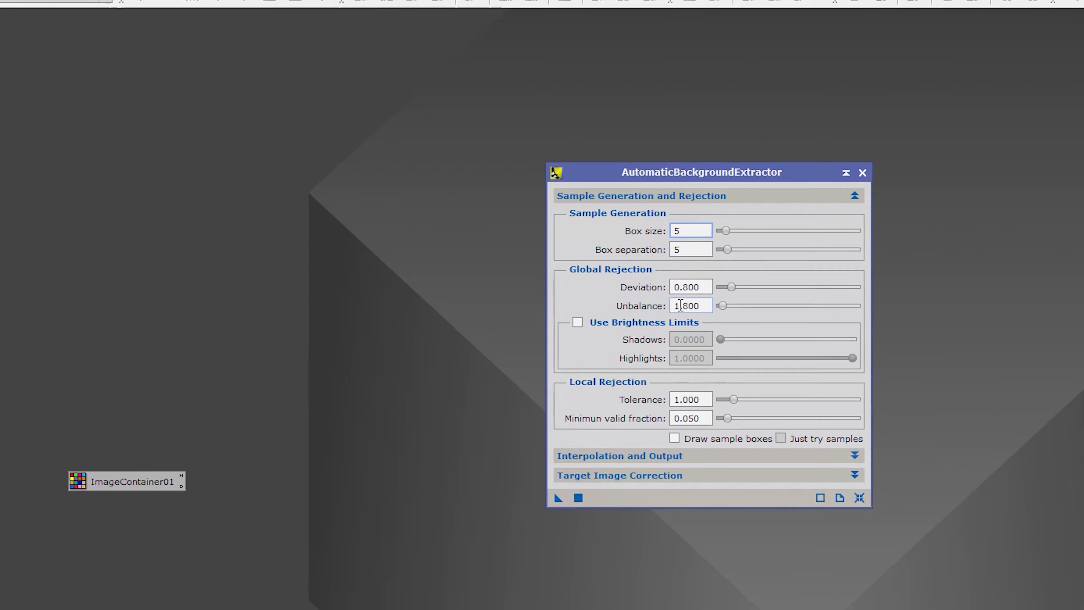
pyautogui.click(707, 476)
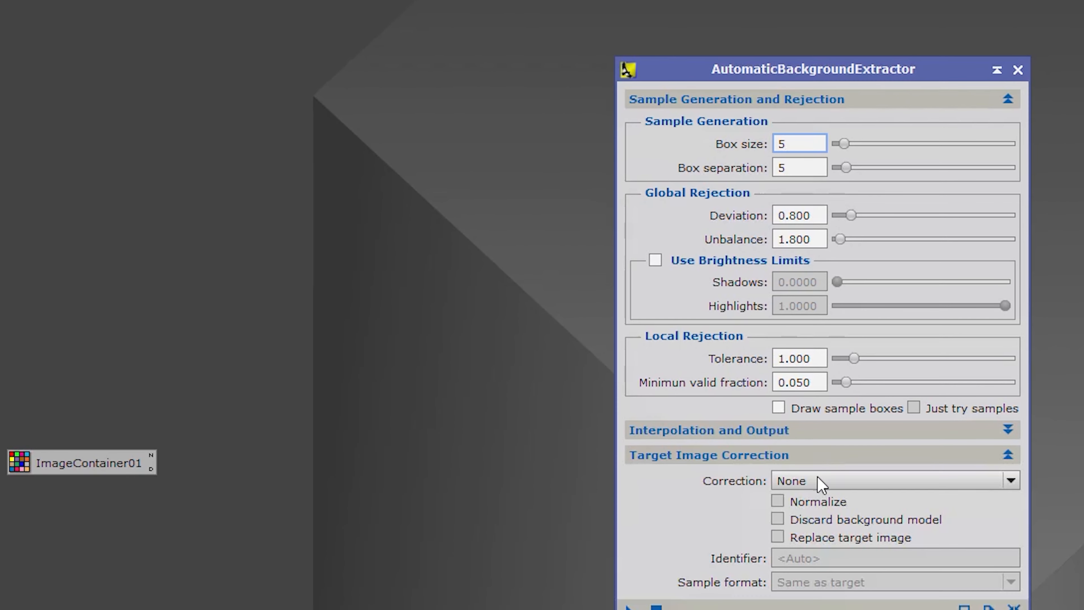
pyautogui.click(813, 482)
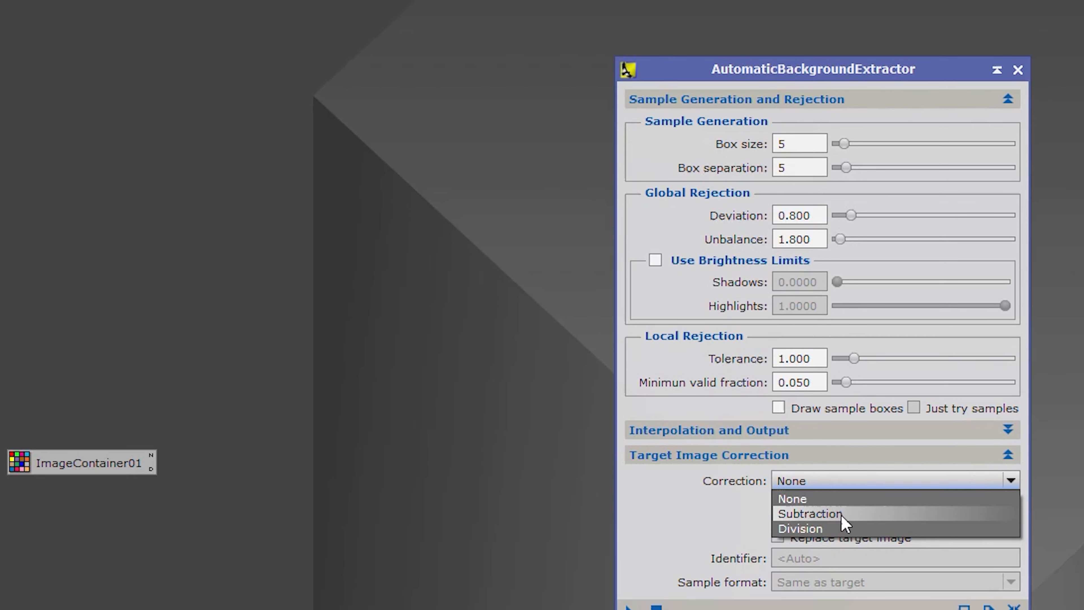
pyautogui.click(842, 513)
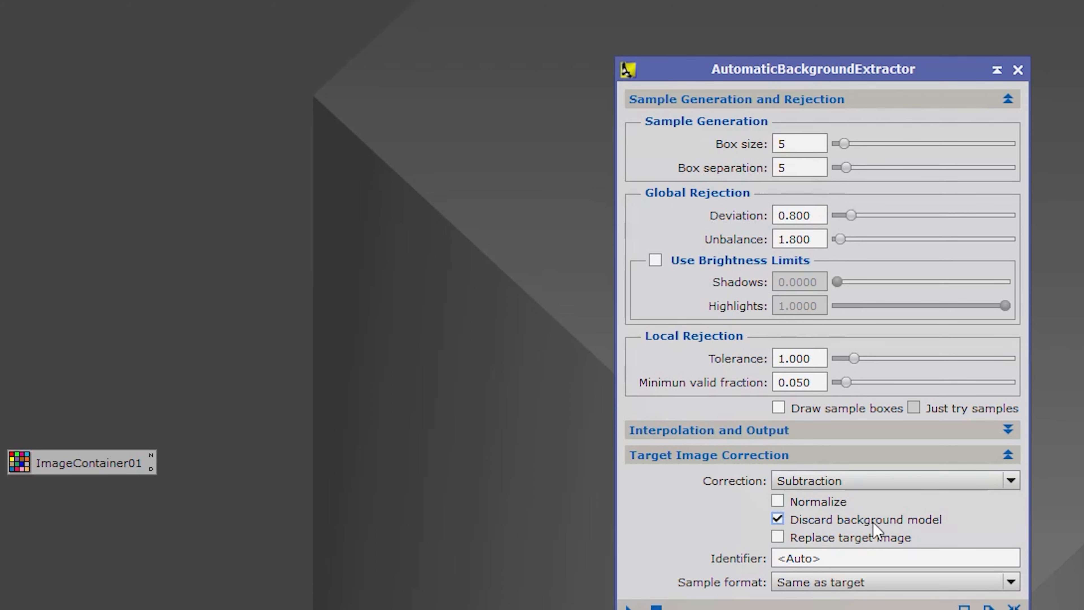
pyautogui.click(684, 456)
# Save the AutomaticBackgroundExtractor settings as a workspace icon, close the process and apply that icon to the image container icon
pyautogui.moveTo(630, 483); pyautogui.dragTo(363, 482)
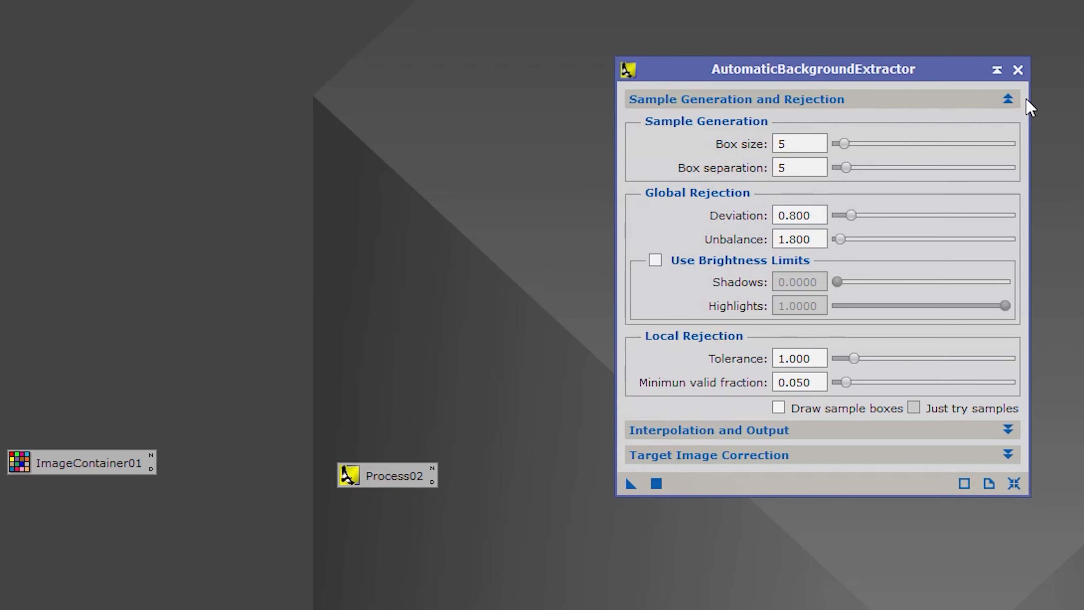
pyautogui.click(1018, 70)
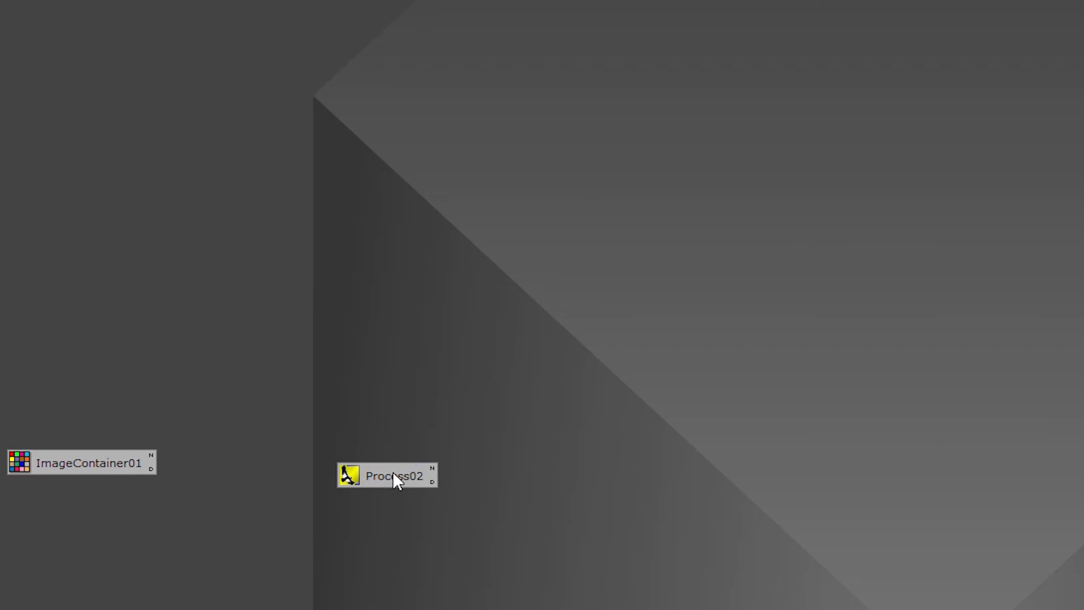
pyautogui.moveTo(405, 487); pyautogui.dragTo(89, 466)
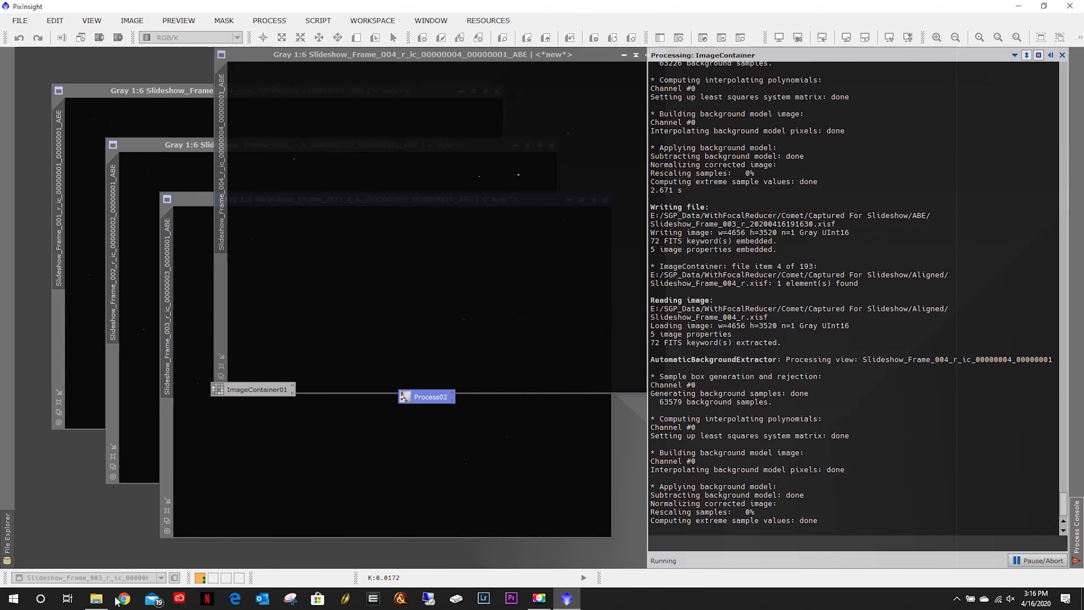
# Check the background-extracted frames in the ABE folder in File Explorer, and minimize the folder window
pyautogui.hotkey('alt', 'Tab')
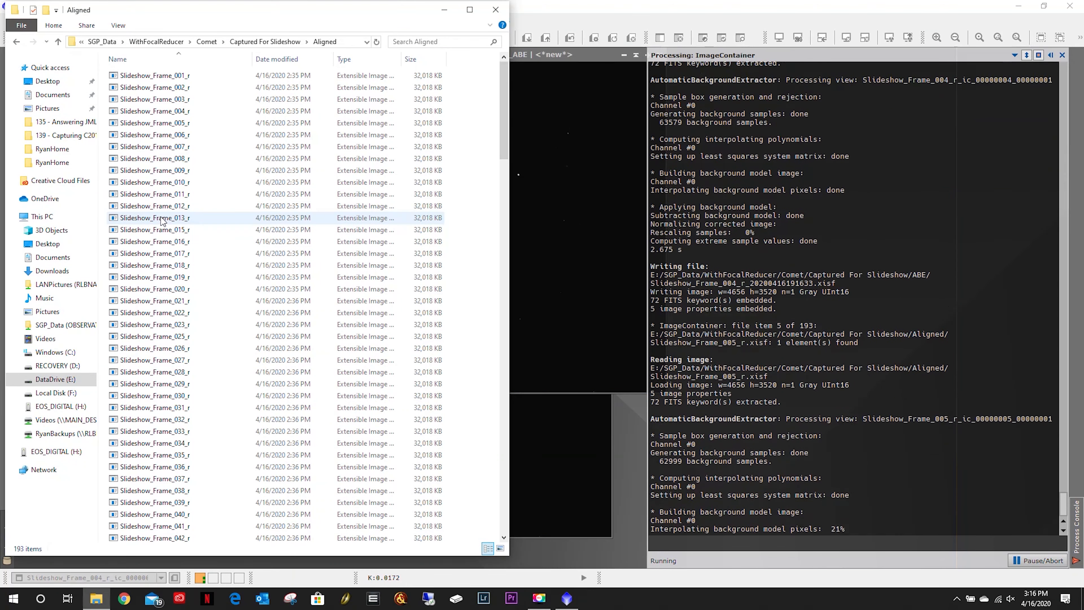
pyautogui.click(264, 42)
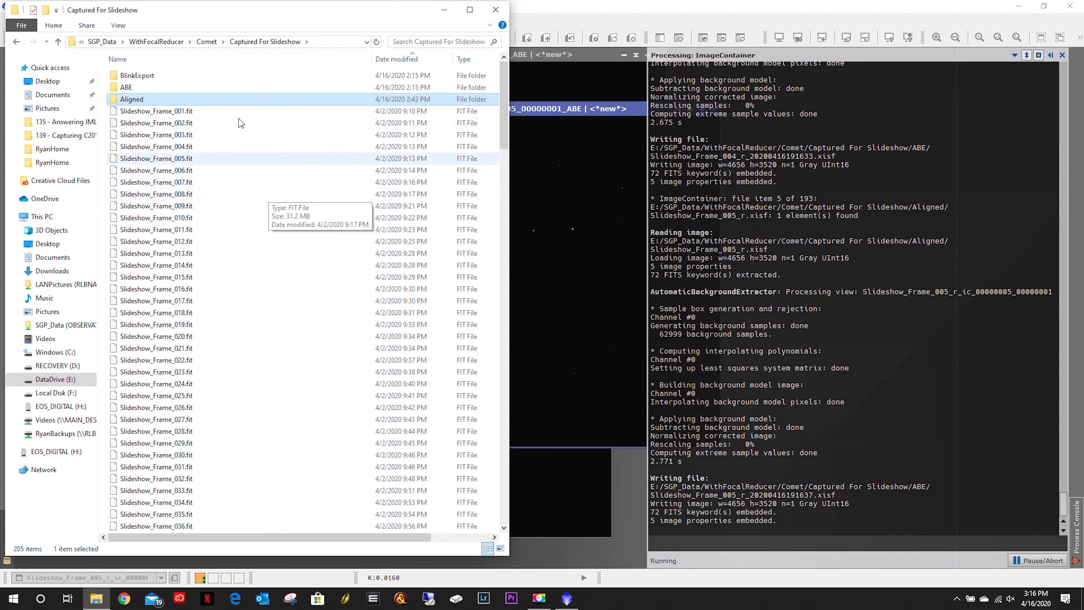
pyautogui.doubleClick(145, 87)
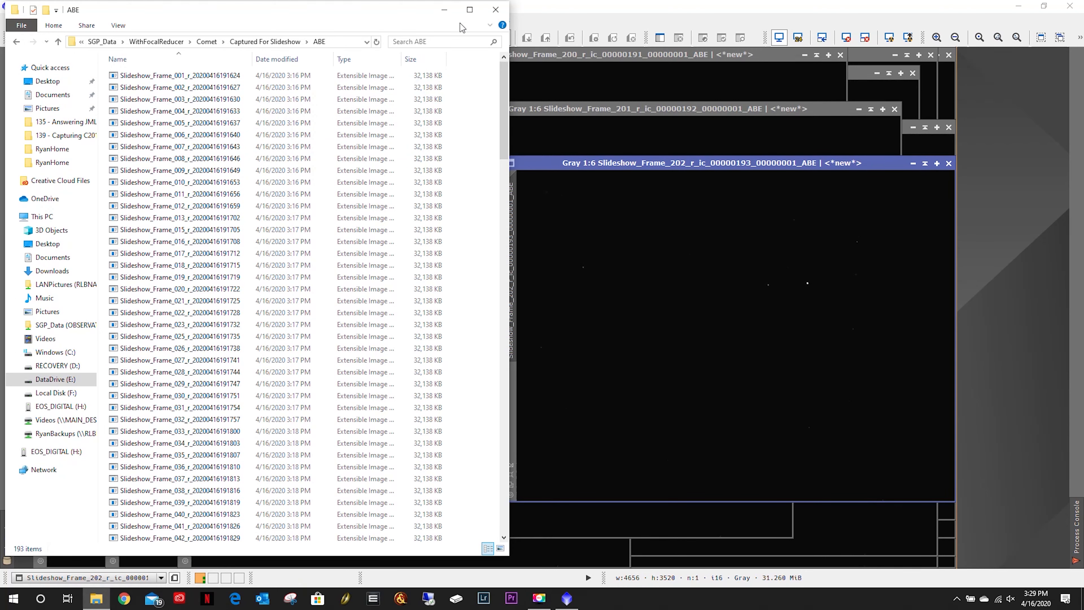
pyautogui.click(442, 14)
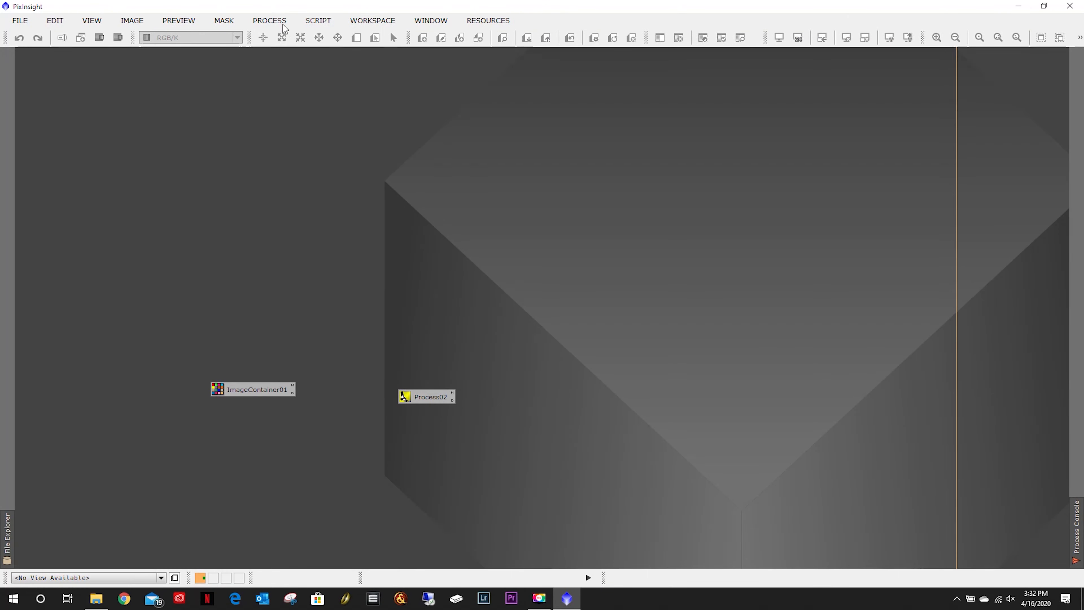
# Open AutomaticBackgroundExtractor, enable Replace target image in the target image correction settings, and close the process
pyautogui.click(283, 25)
pyautogui.moveTo(301, 37)
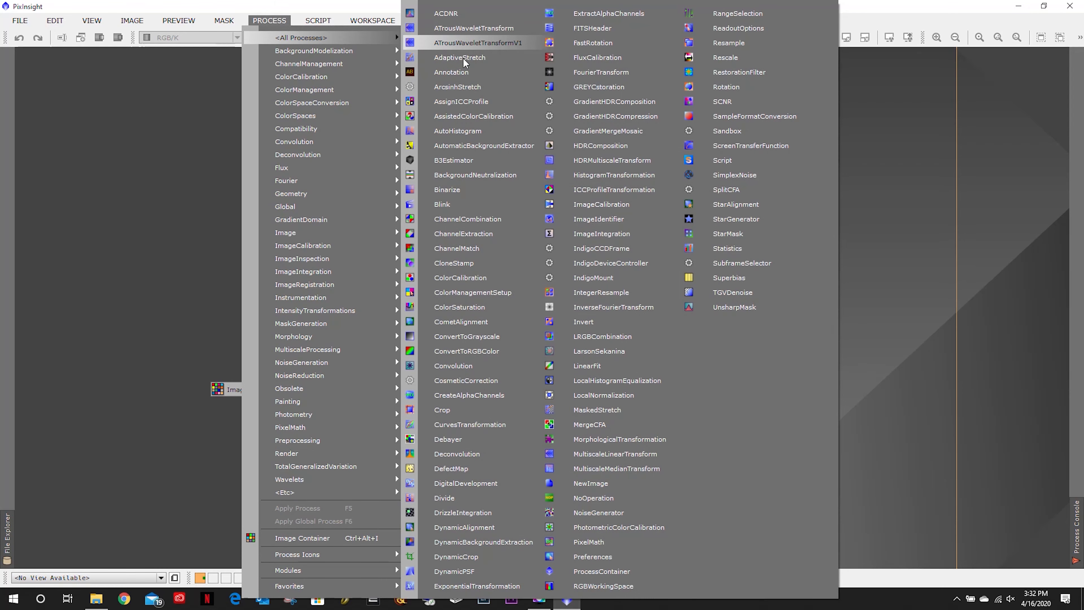
pyautogui.click(469, 145)
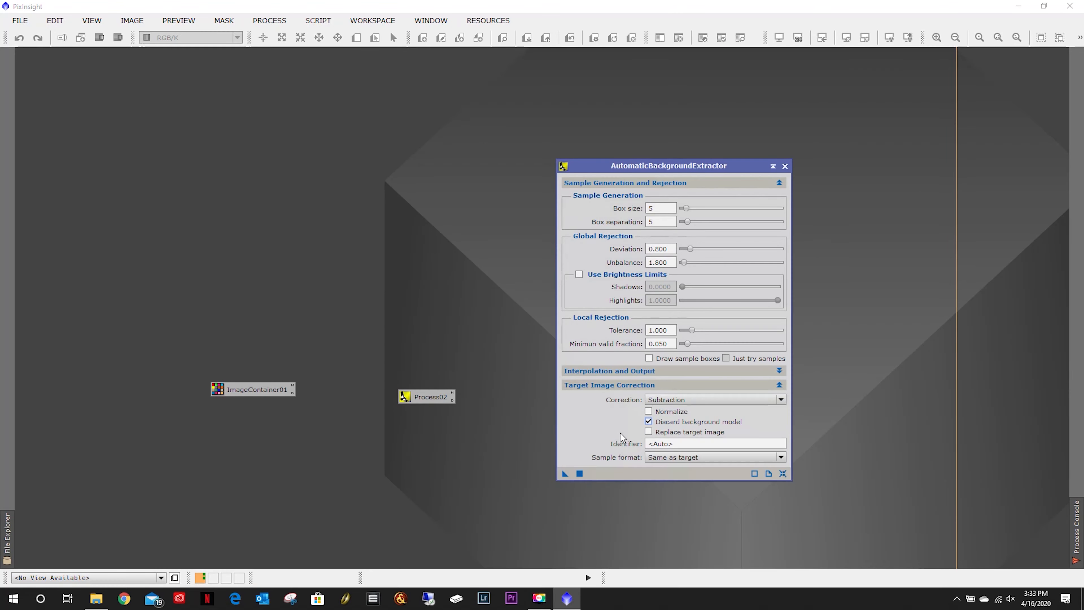
pyautogui.click(651, 433)
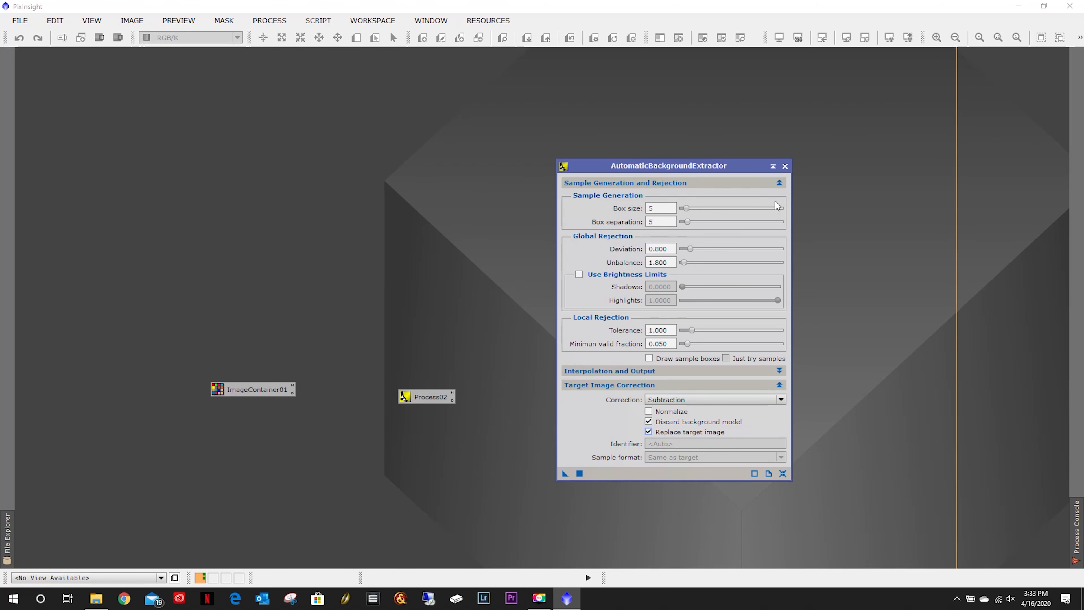
pyautogui.click(785, 166)
# Select the ImageContainer and AutomaticBackgroundExtractor process icons on the workspace and delete them together
pyautogui.moveTo(615, 305); pyautogui.dragTo(176, 422)
pyautogui.rightClick(251, 390)
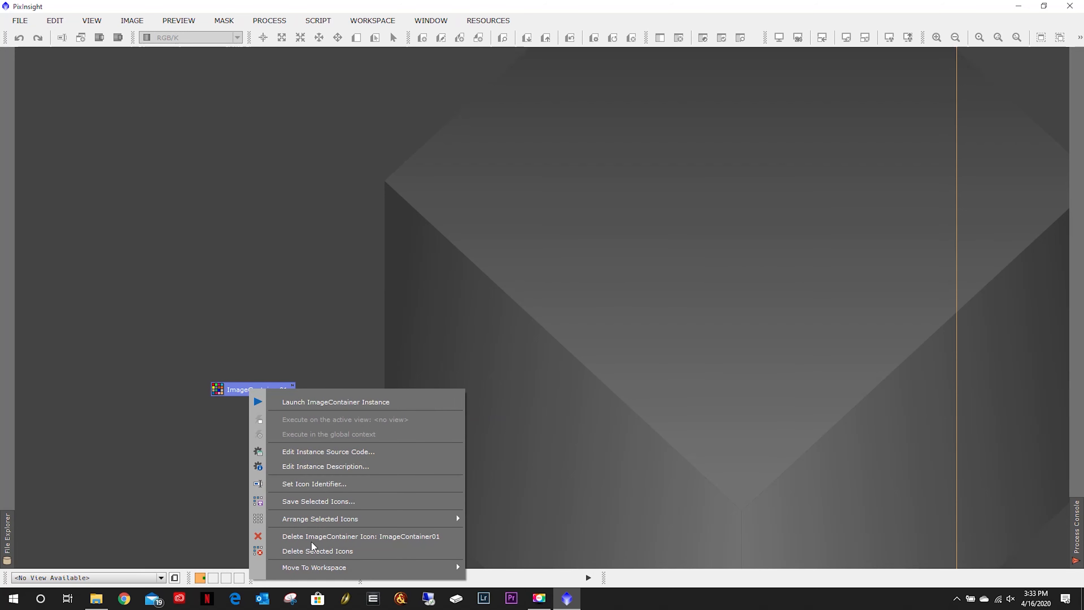
pyautogui.click(317, 550)
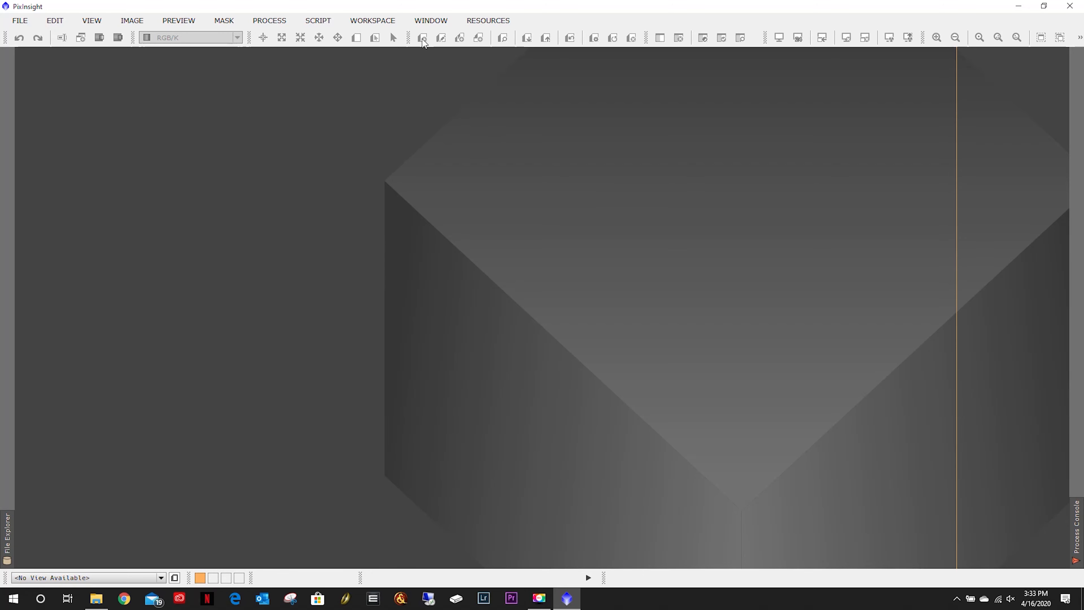
# Open the Blink process and load all background-extracted frames from the Captured For Slideshow/ABE folder
pyautogui.click(281, 21)
pyautogui.moveTo(328, 38)
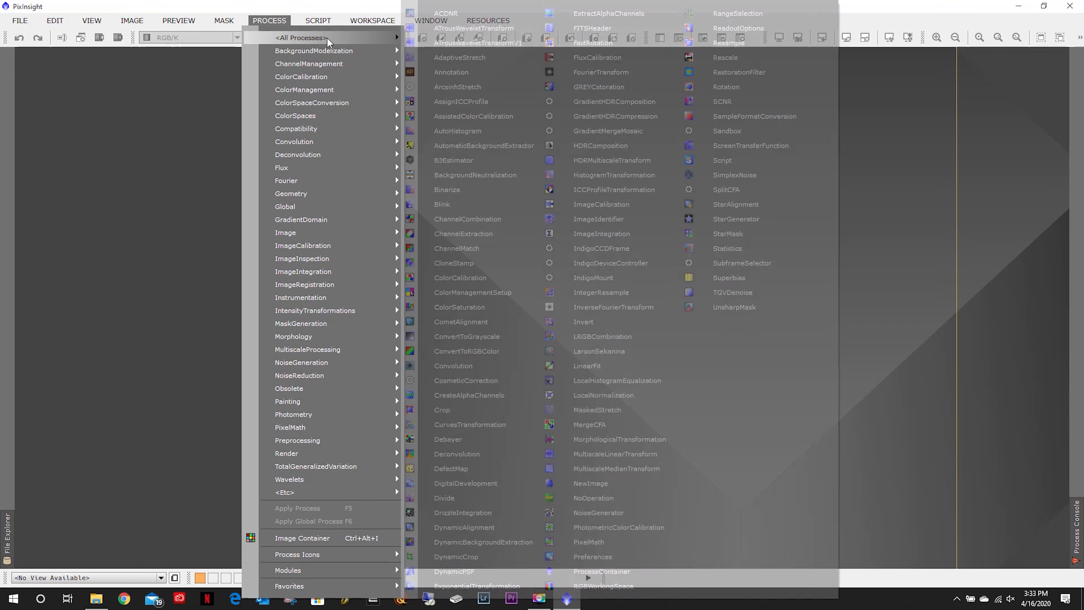
pyautogui.click(442, 204)
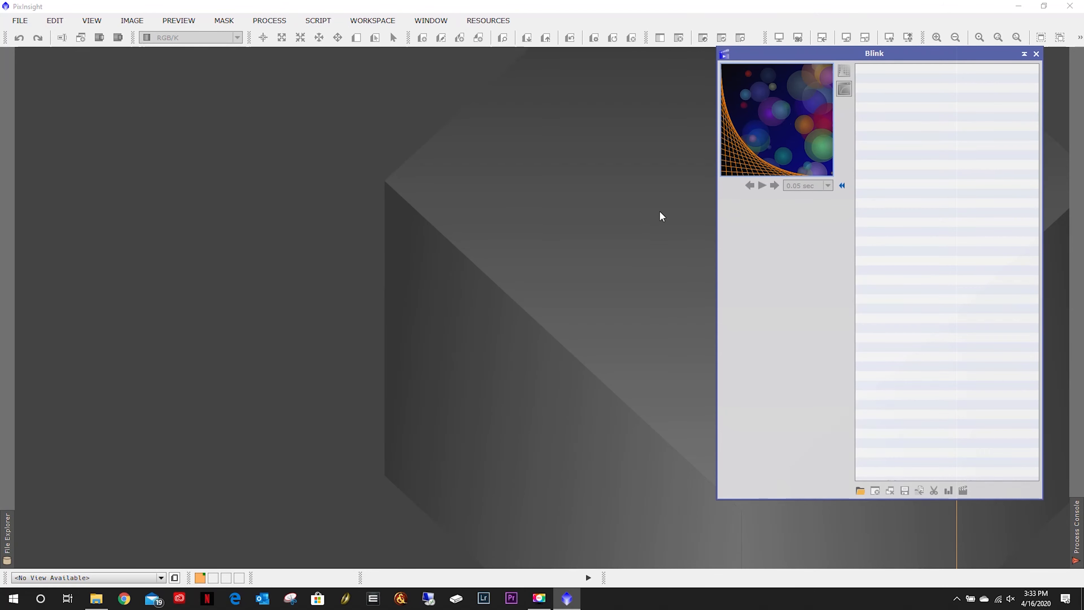
pyautogui.click(861, 491)
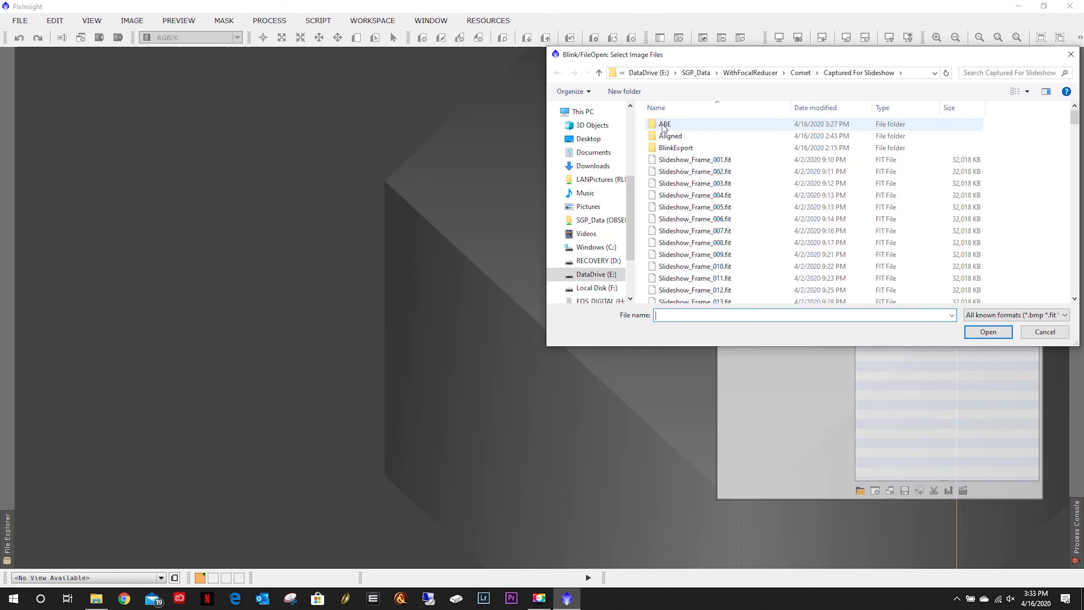
pyautogui.doubleClick(664, 125)
pyautogui.click(715, 172)
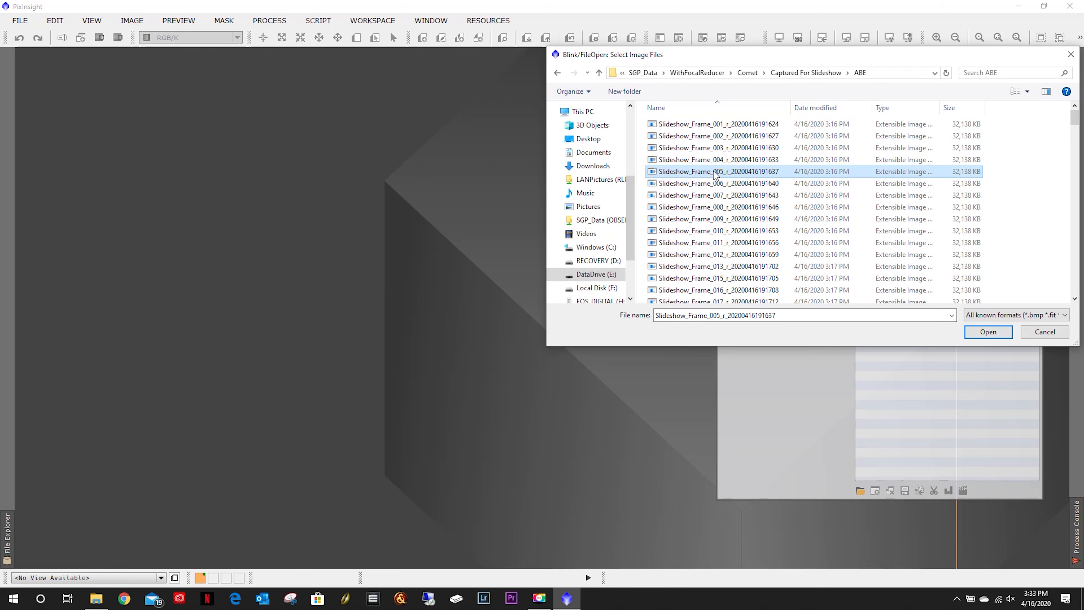
pyautogui.hotkey('ctrl', 'a')
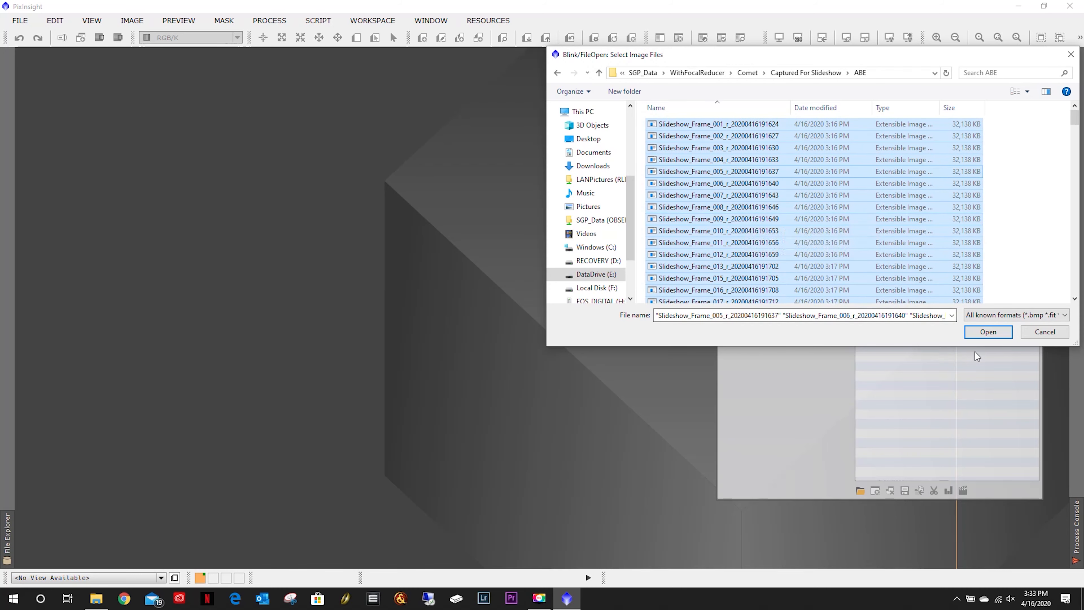
pyautogui.click(986, 333)
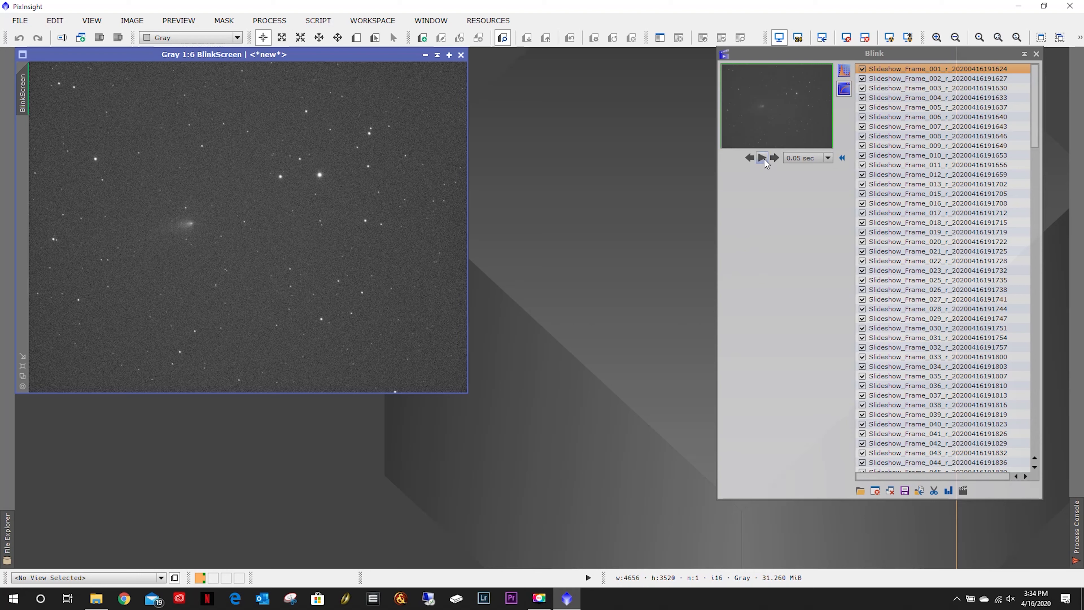
# Enlarge the BlinkScreen preview to 1:4 and play the frame sequence to examine the comet's motion, then pause it
pyautogui.click(21, 367)
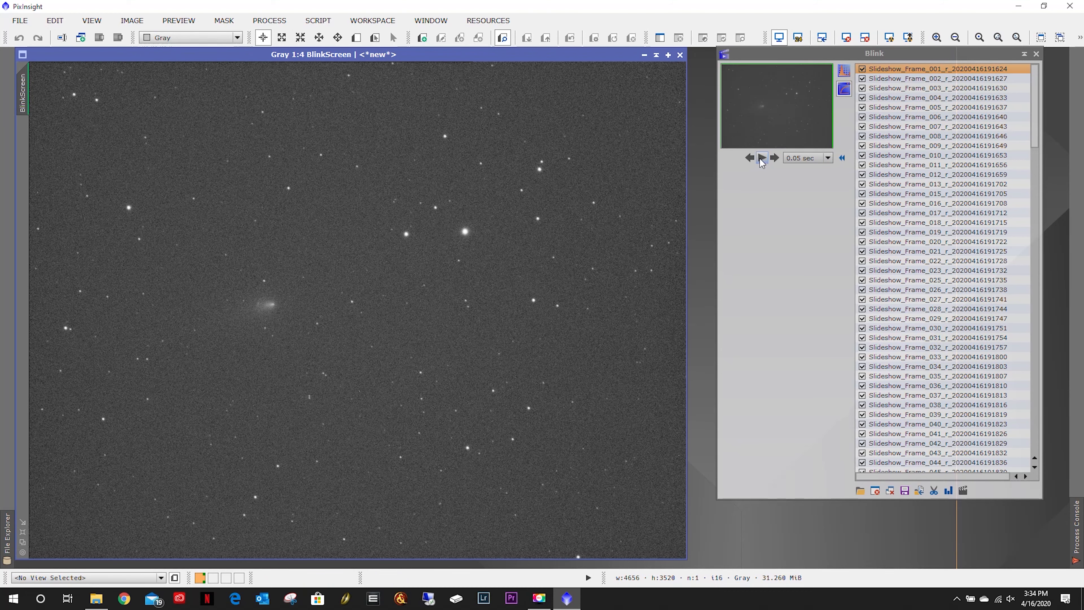
pyautogui.click(762, 159)
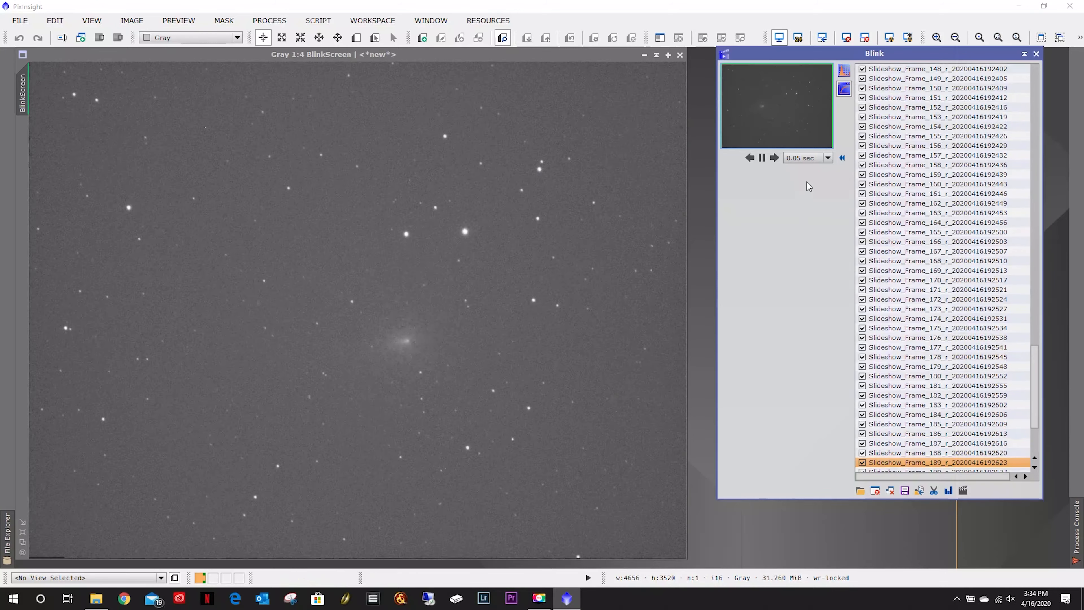
pyautogui.click(761, 157)
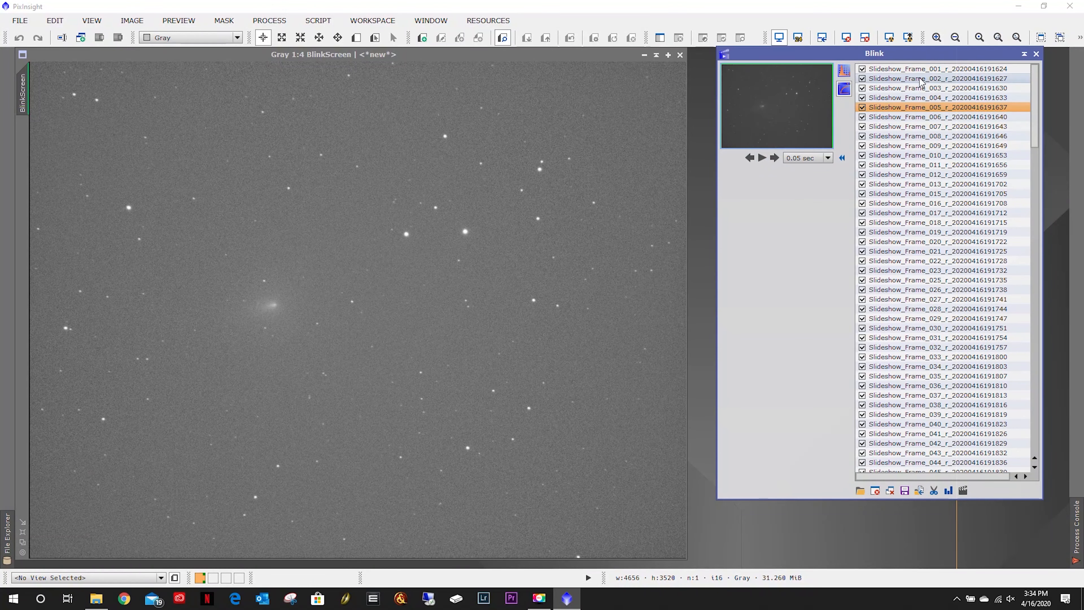
# Select the first frame, apply Blink's automatic histogram stretch, and replay the sequence briefly to check the brightness
pyautogui.click(918, 69)
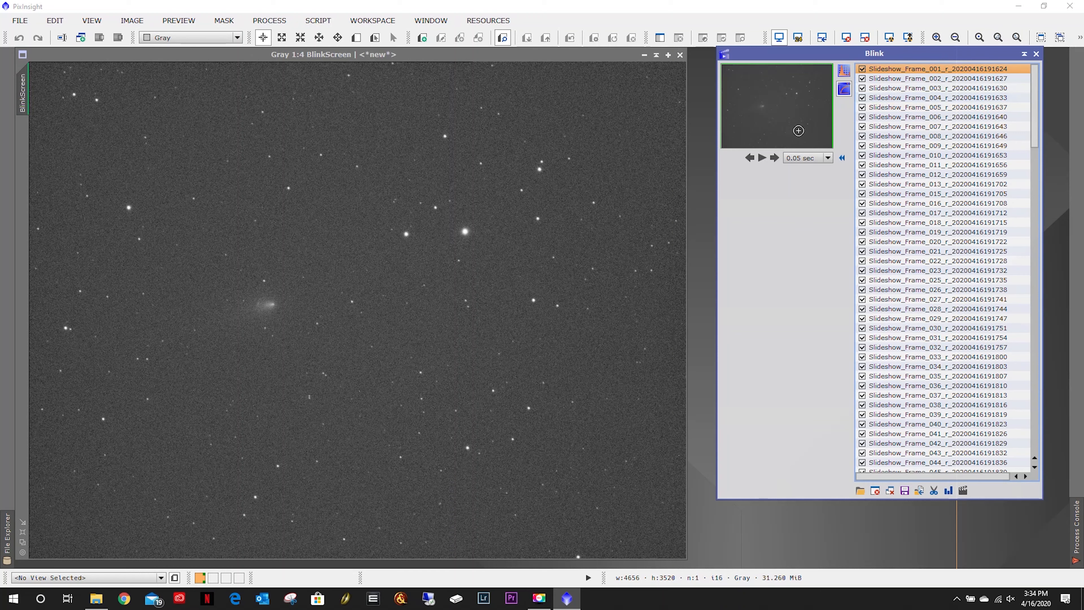
pyautogui.click(843, 72)
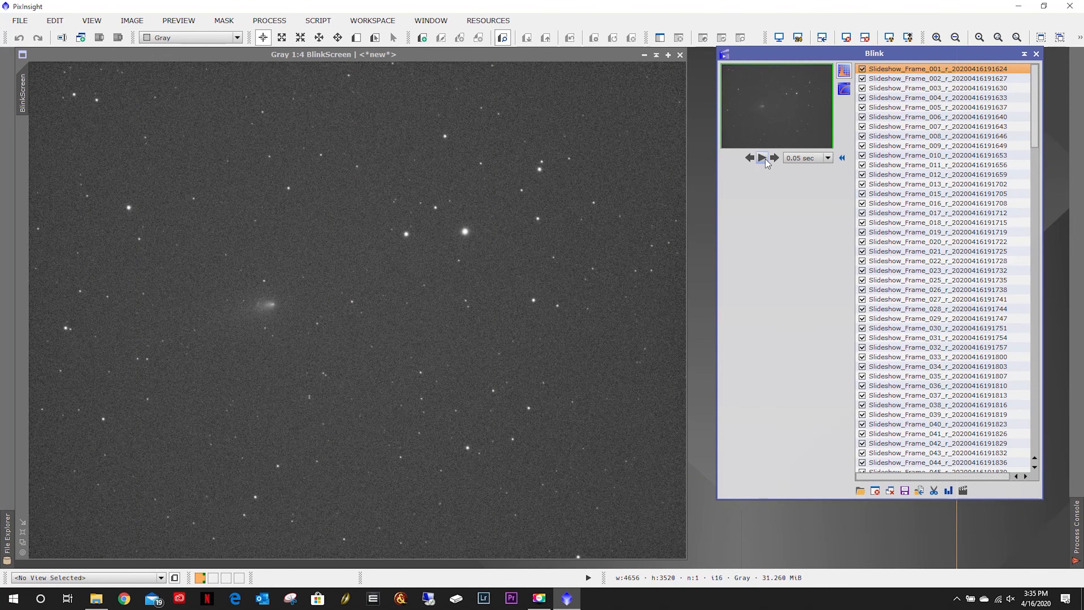
pyautogui.click(761, 158)
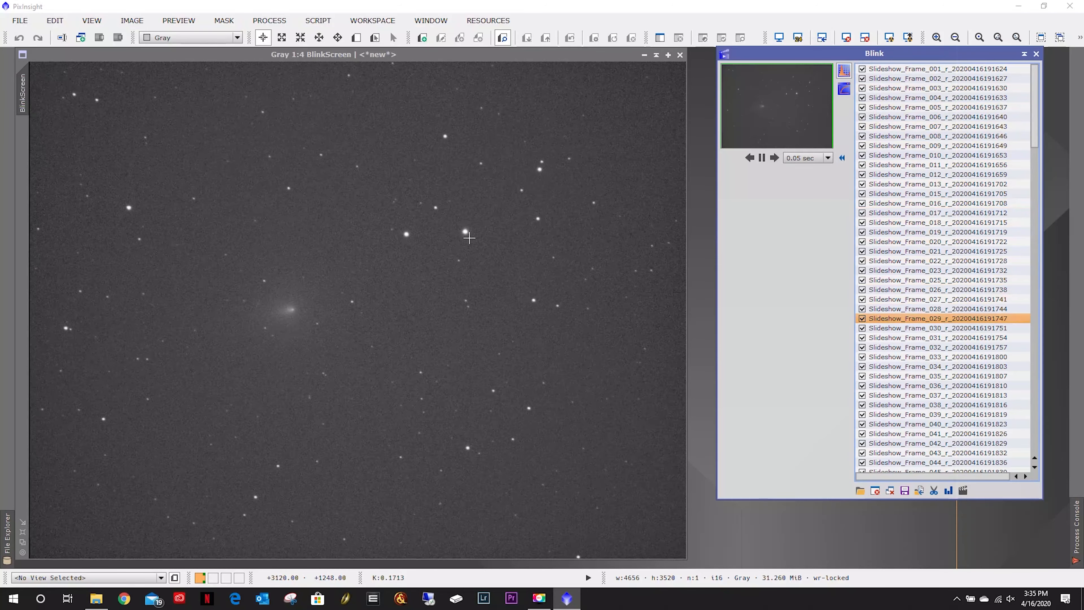
pyautogui.click(761, 158)
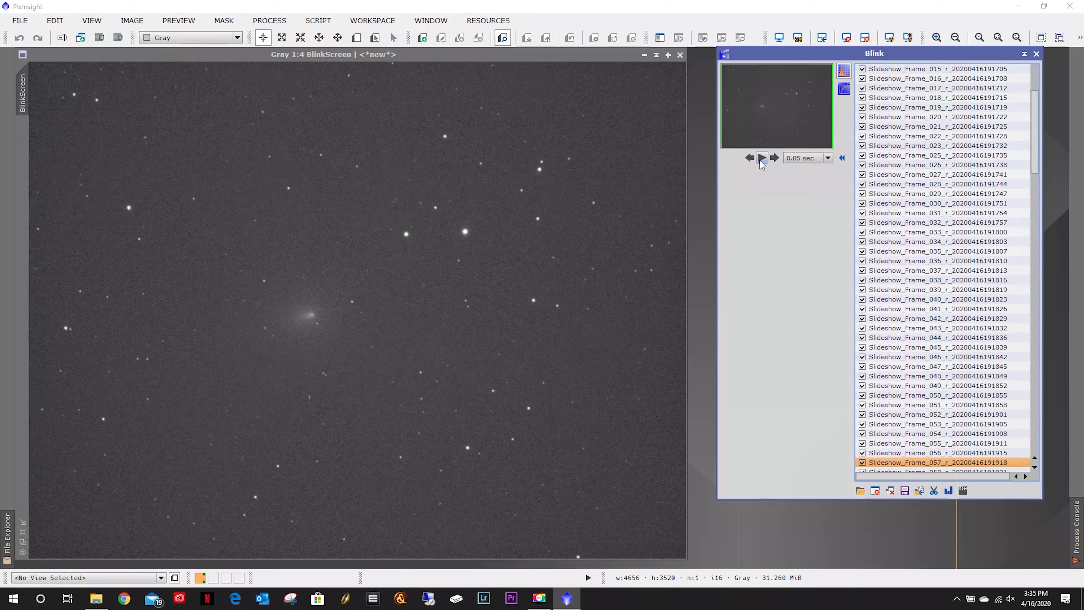
# Inspect the frames one by one from the first frame and remove Slideshow_Frame_007 from the Blink list
pyautogui.moveTo(1039, 156); pyautogui.dragTo(1033, 81)
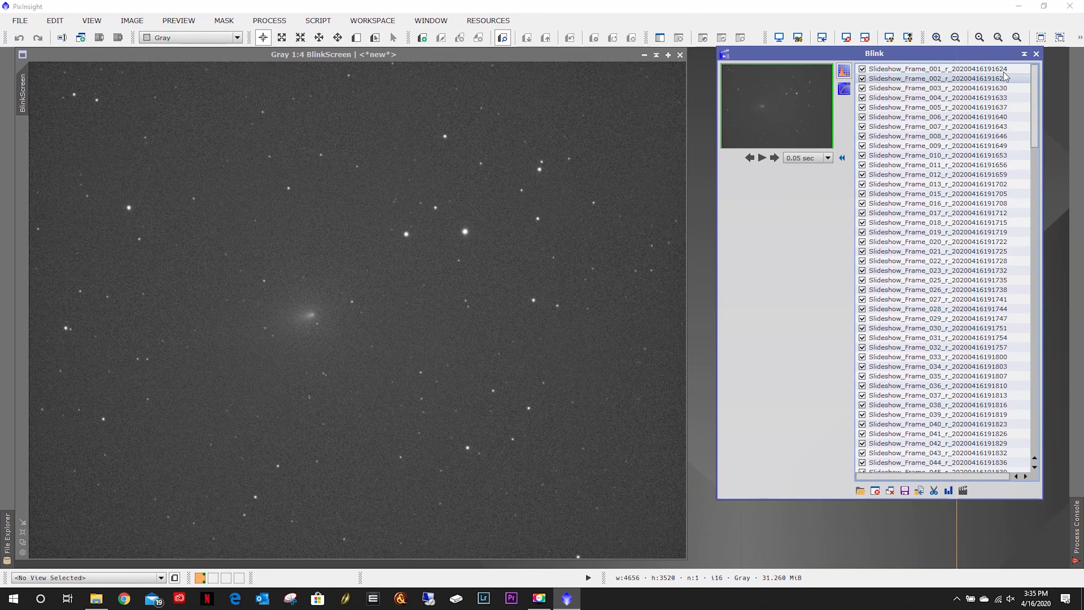
pyautogui.click(976, 69)
pyautogui.press('Down')
pyautogui.press('Down')
pyautogui.press('Down')
pyautogui.press('Down')
pyautogui.press('Down')
pyautogui.press('Down')
pyautogui.press('Down')
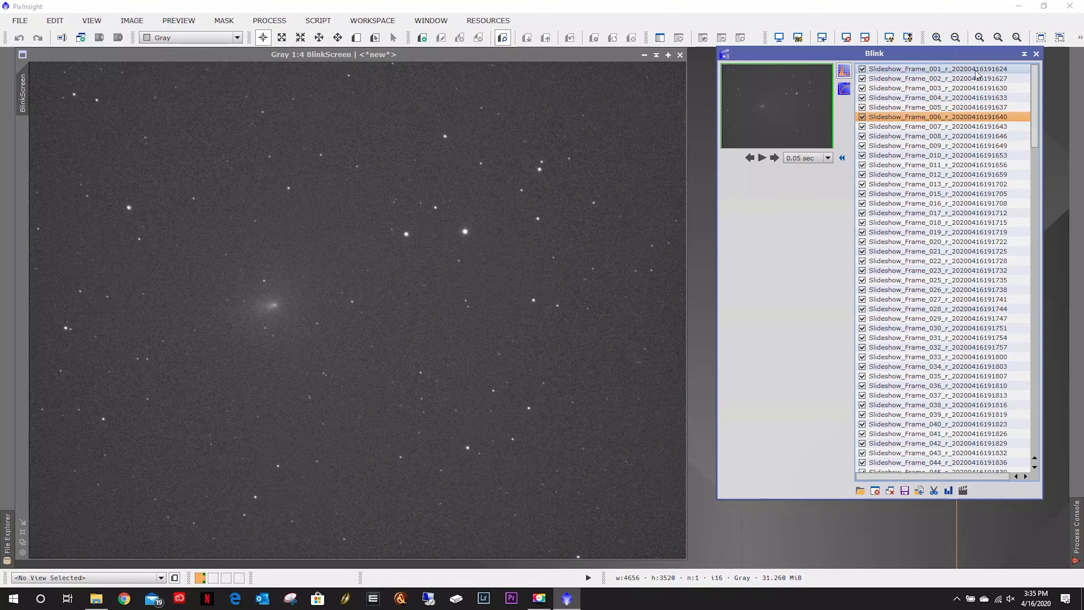
pyautogui.press('Up')
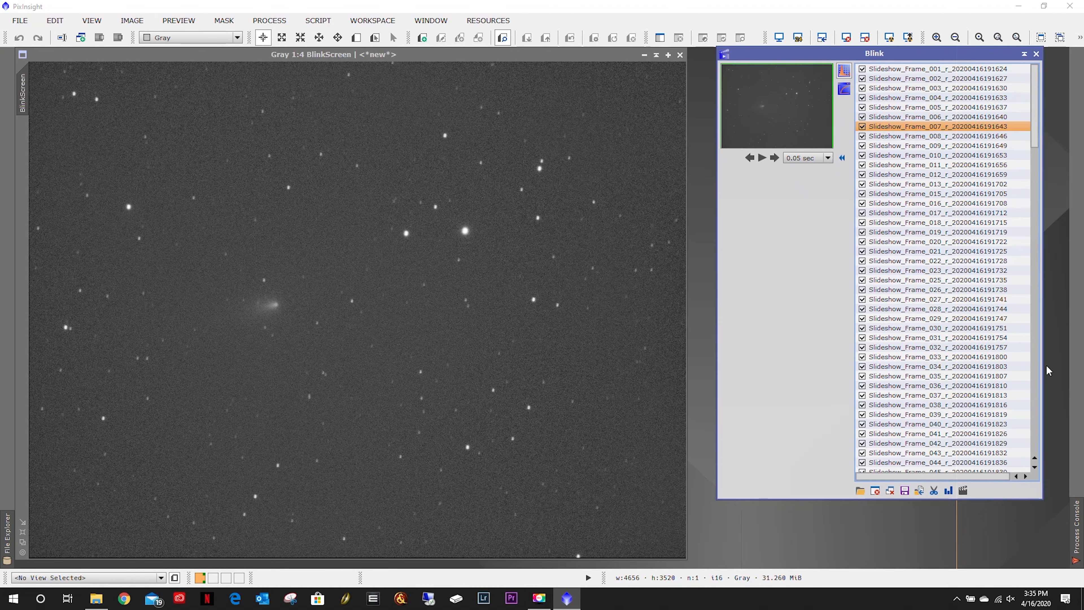
pyautogui.click(874, 490)
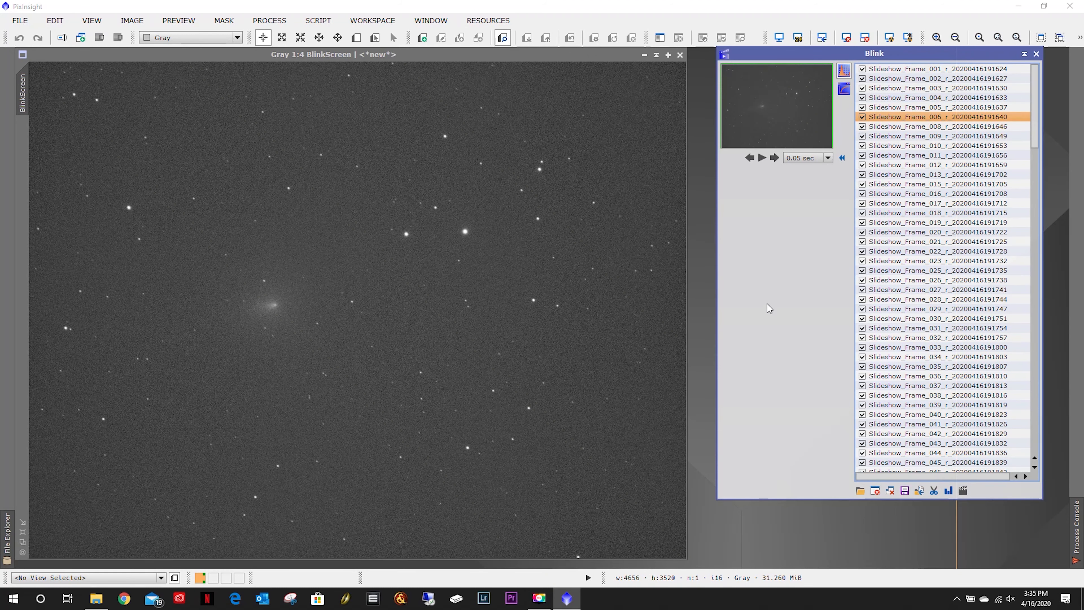
# Compare the frames following Slideshow_Frame_006 and remove Slideshow_Frame_009 from the Blink list
pyautogui.press('Down')
pyautogui.press('Down')
pyautogui.press('Down')
pyautogui.press('Down')
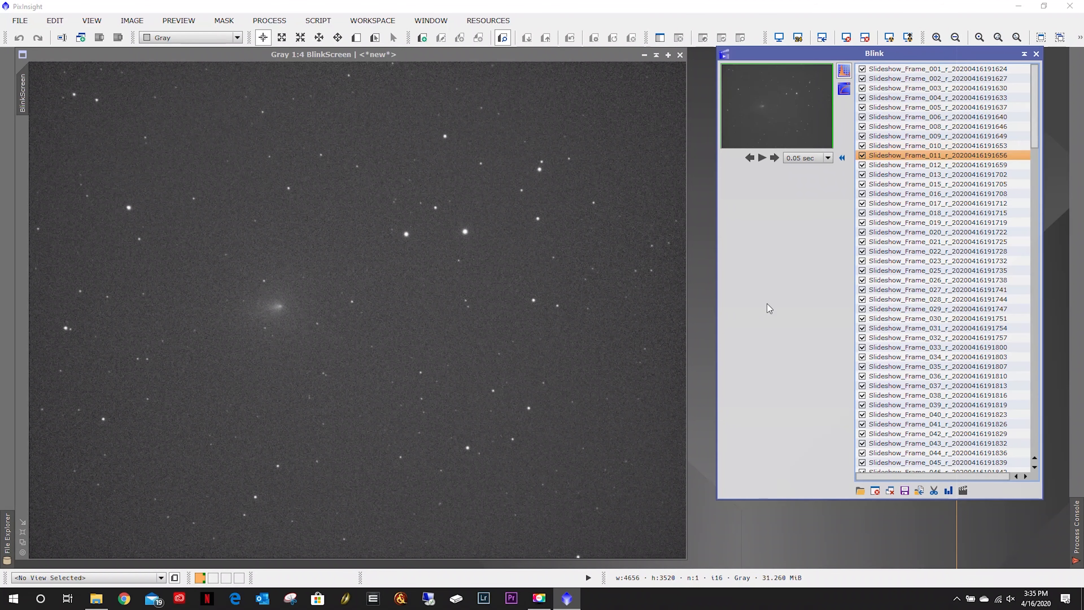
pyautogui.press('Up')
pyautogui.press('Up')
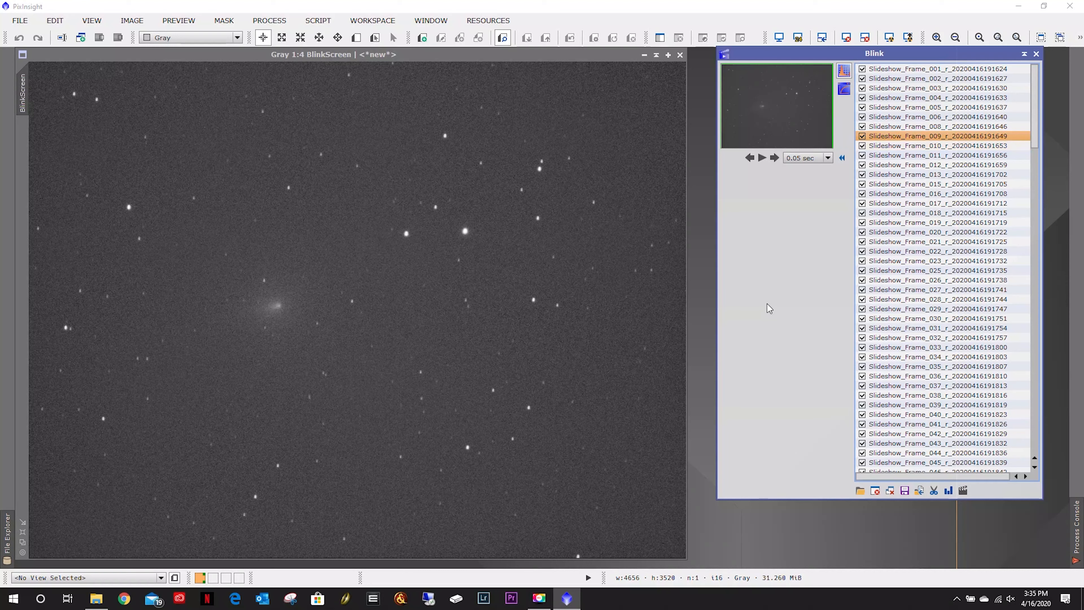
pyautogui.click(875, 491)
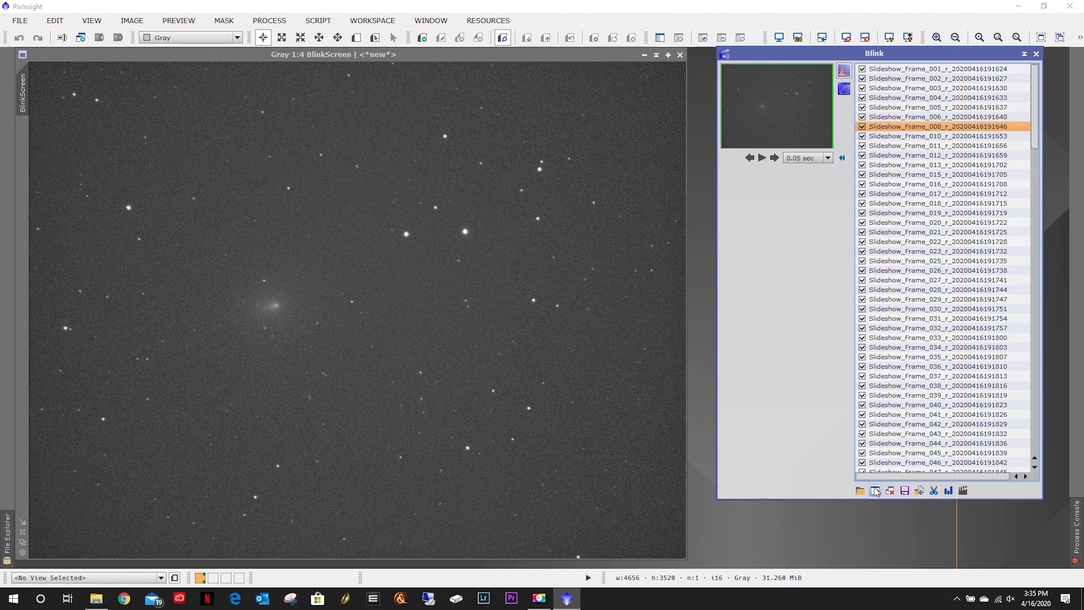
# Continue inspecting the frames from Slideshow_Frame_008 onward and remove Slideshow_Frame_018 from the Blink list
pyautogui.press('Down')
pyautogui.press('Down')
pyautogui.press('Down')
pyautogui.press('Down')
pyautogui.press('Down')
pyautogui.press('Down')
pyautogui.press('Down')
pyautogui.press('Down')
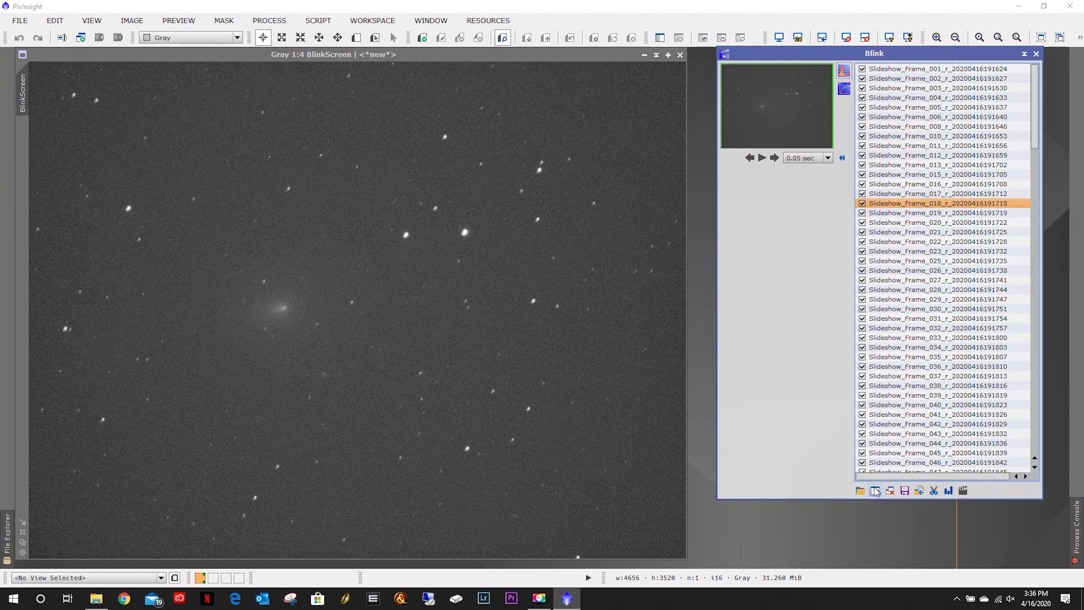
pyautogui.click(875, 491)
# Review the rest of the sequence through Slideshow_Frame_202 and remove the other flawed frames, including Slideshow_Frame_025 and Slideshow_Frame_159
pyautogui.press('Down')
pyautogui.press('Down')
pyautogui.press('Down')
pyautogui.press('Down')
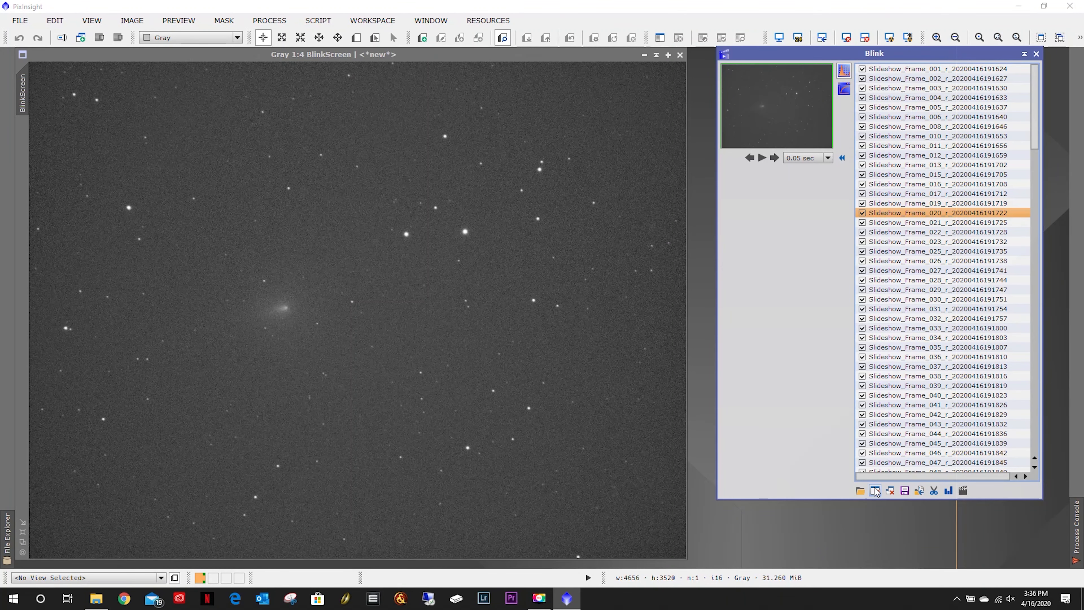
pyautogui.press('Down')
pyautogui.press('Down')
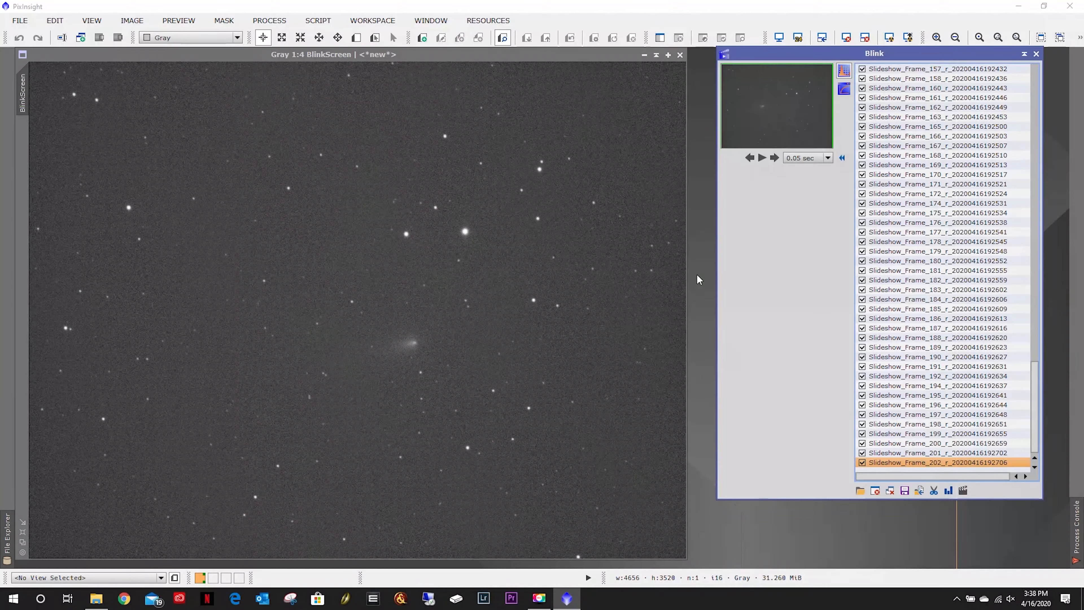
# Select all remaining frames in the Blink list, from Slideshow_Frame_001 through Slideshow_Frame_202
pyautogui.scroll(9, 1035, 341)
pyautogui.scroll(20, 1035, 342)
pyautogui.click(978, 68)
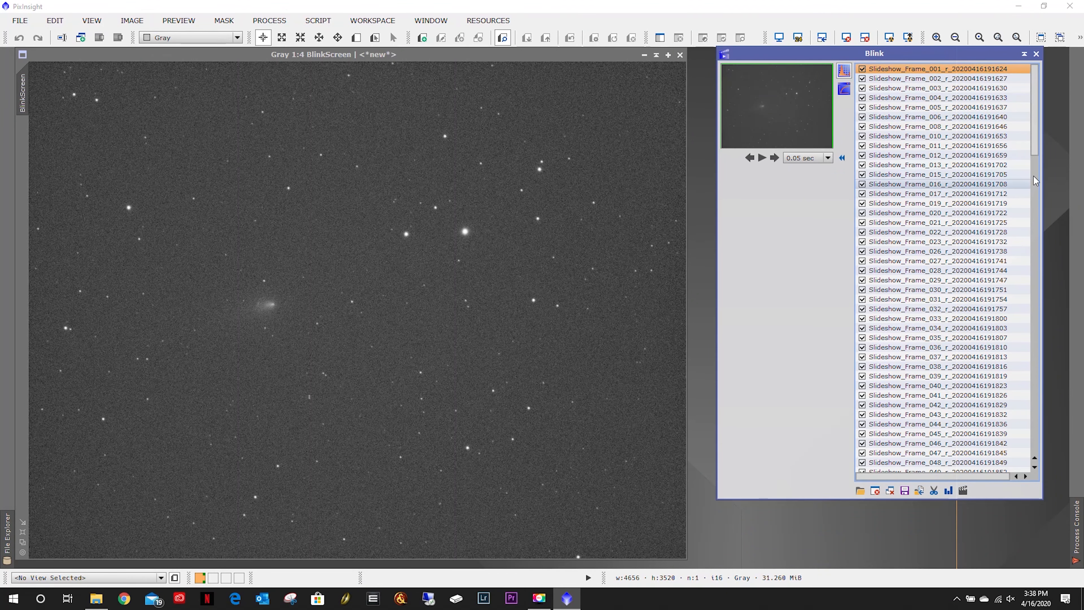
pyautogui.moveTo(1036, 120); pyautogui.dragTo(1056, 451)
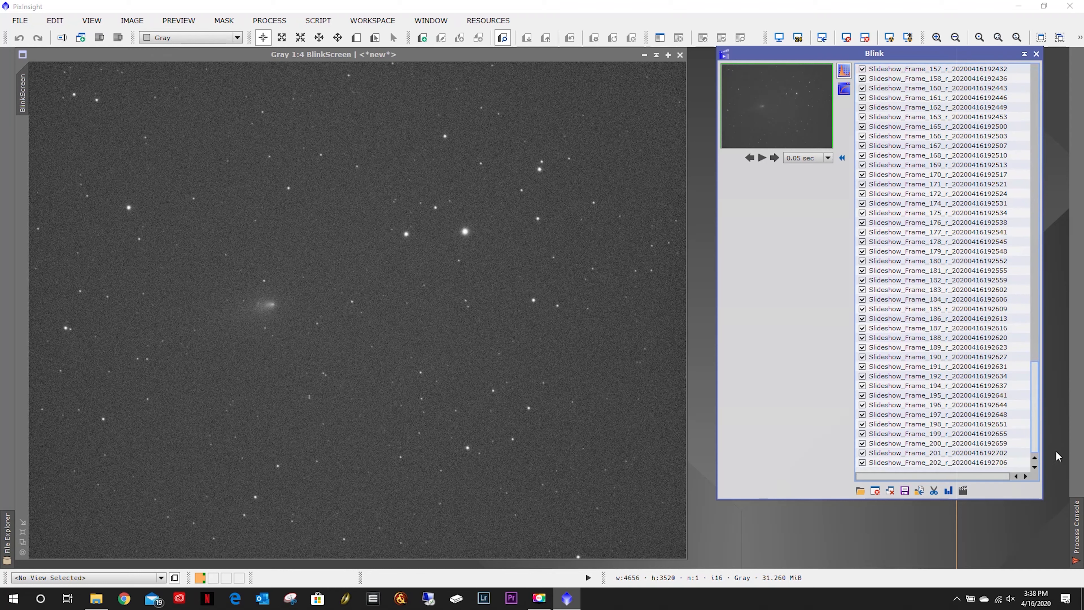
pyautogui.keyDown('shift'); pyautogui.click(914, 462); pyautogui.keyUp('shift')
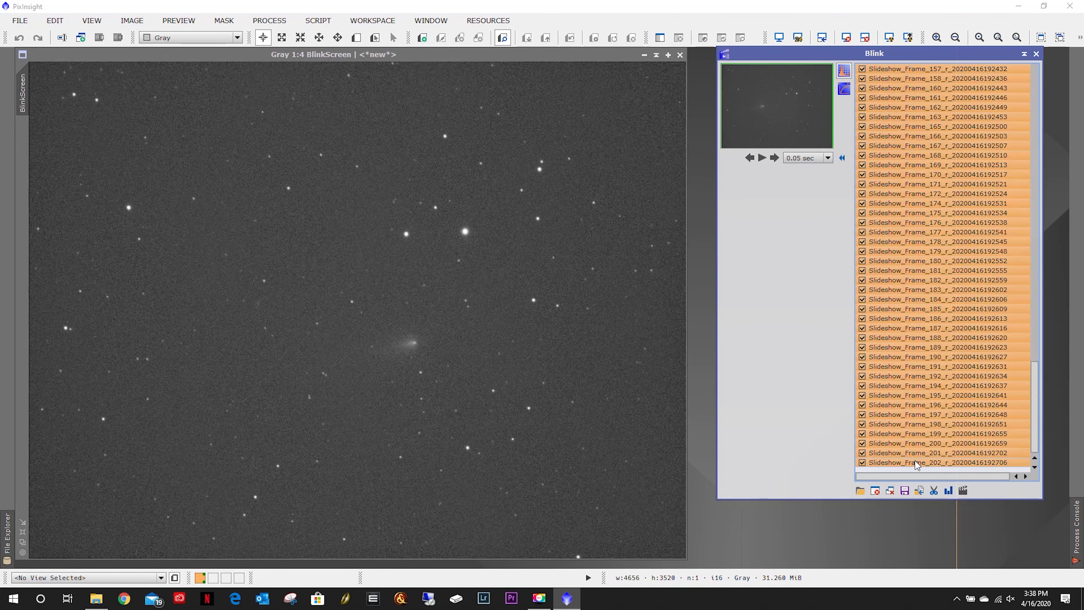
# Run a video export of the selected Blink frames as .png files into the BlinkExport folder under Captured For Slideshow
pyautogui.click(963, 491)
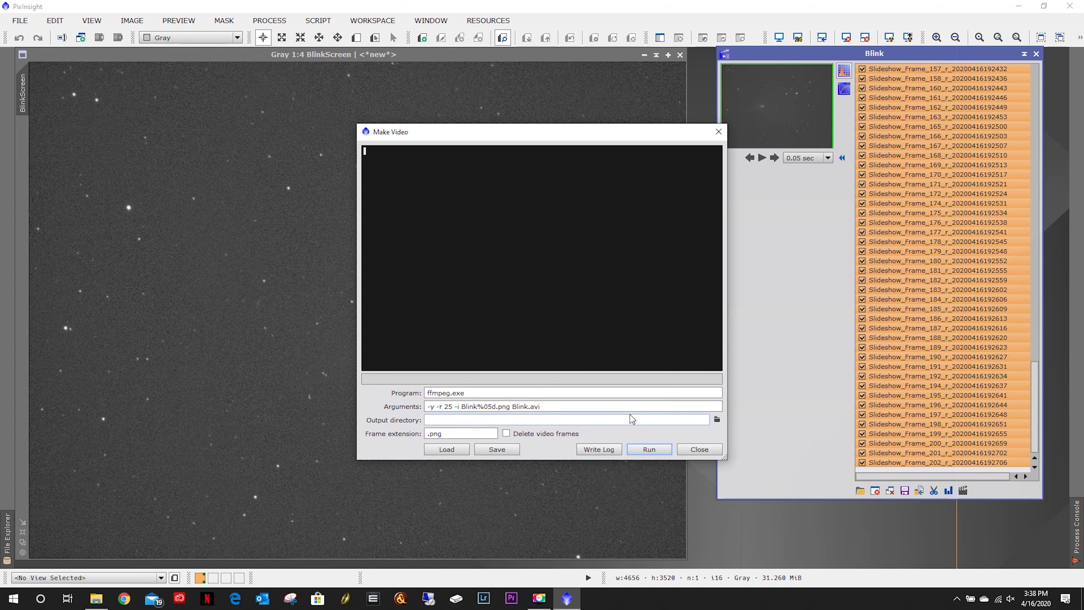
pyautogui.click(717, 420)
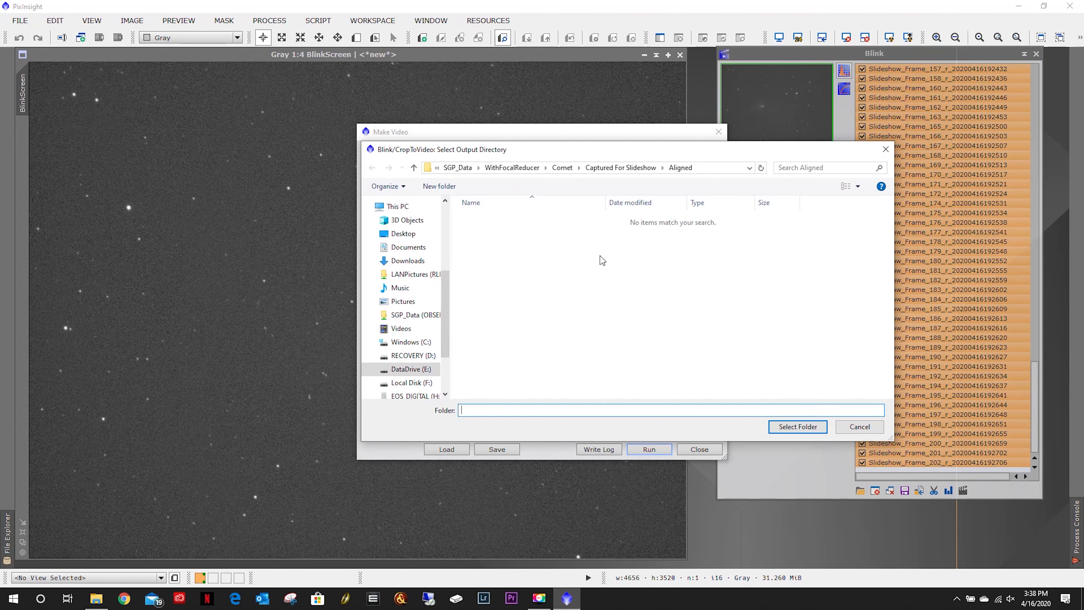
pyautogui.click(618, 168)
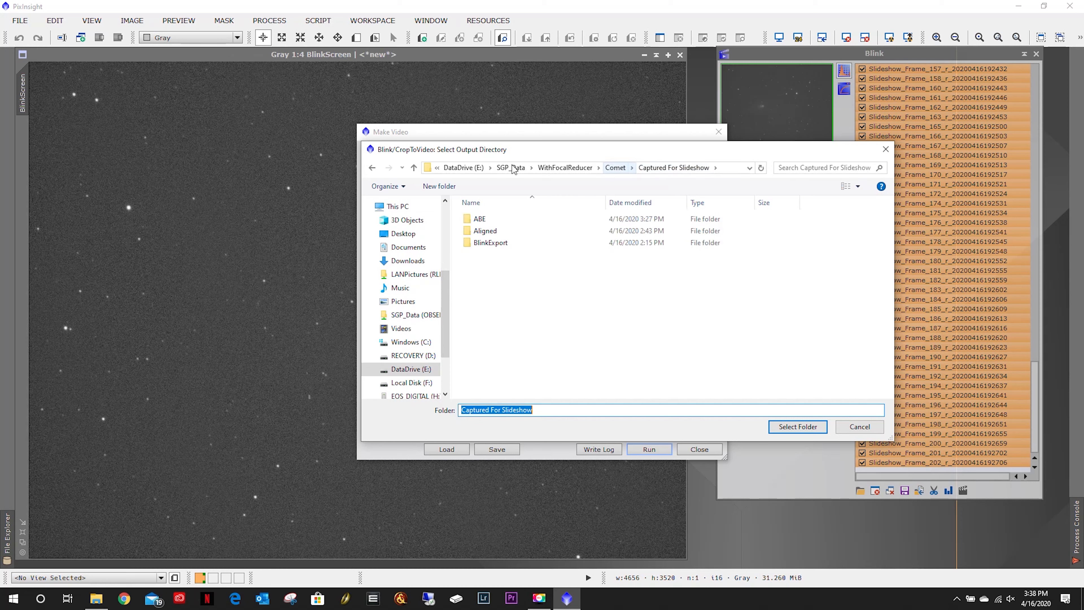
pyautogui.doubleClick(489, 245)
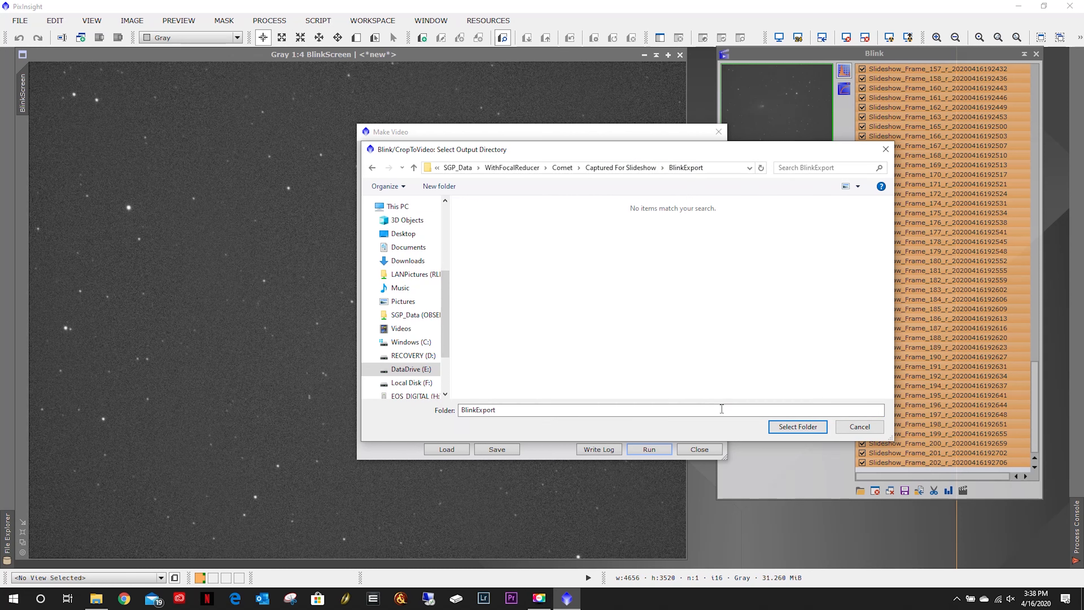
pyautogui.click(798, 427)
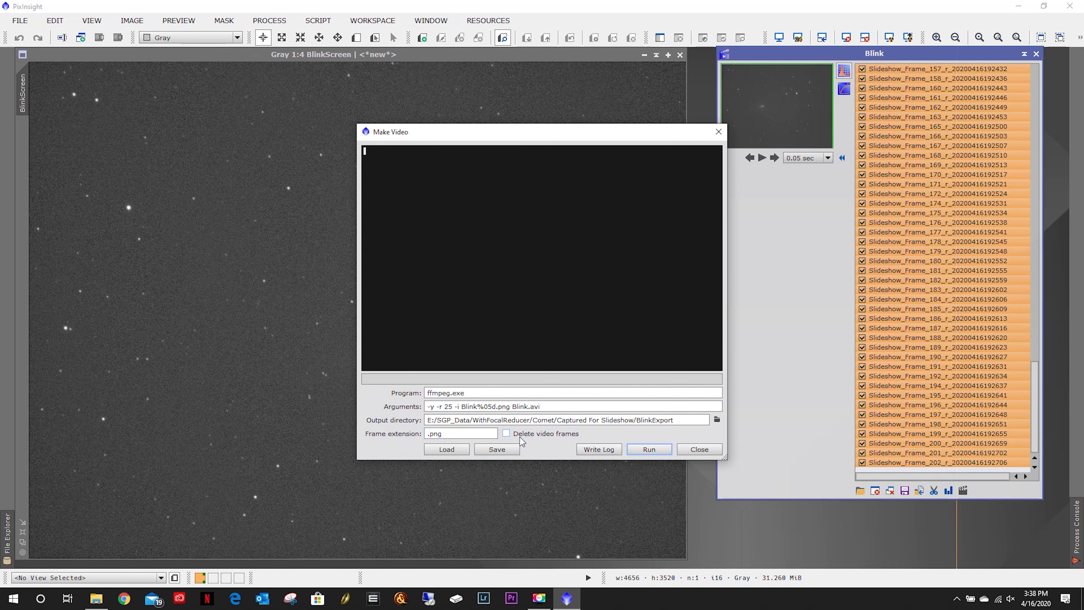
pyautogui.click(456, 432)
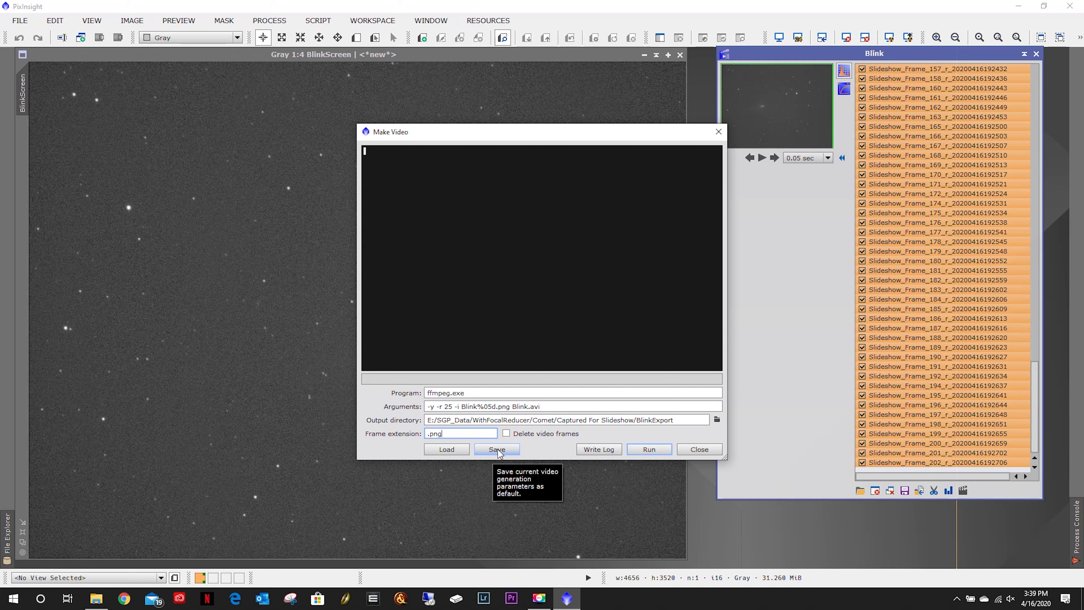
pyautogui.click(649, 449)
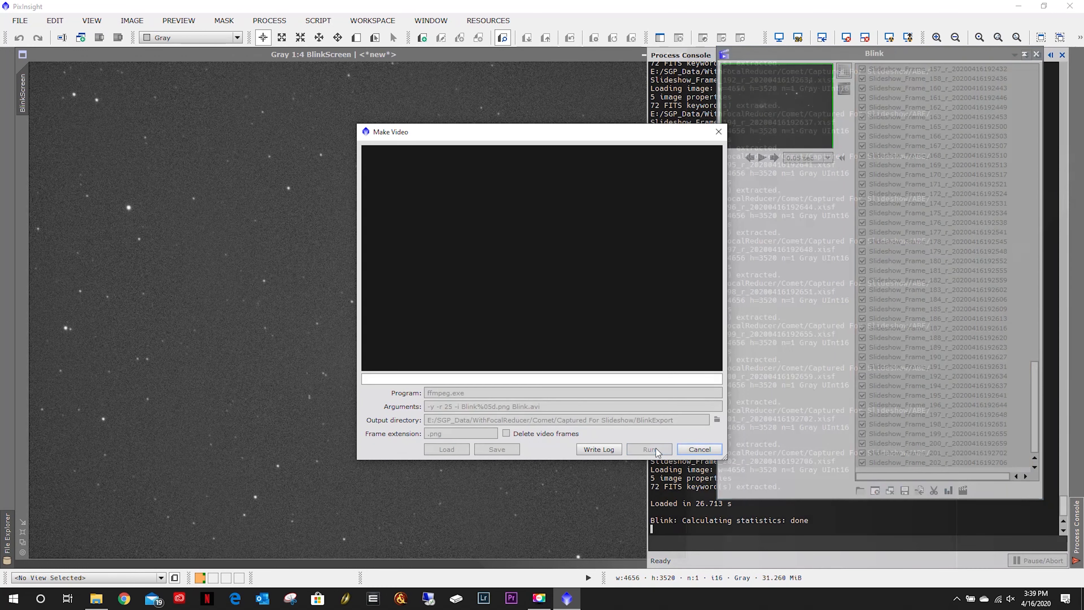
# Switch to File Explorer and examine the exported frames in the BlinkExport folder
pyautogui.click(97, 599)
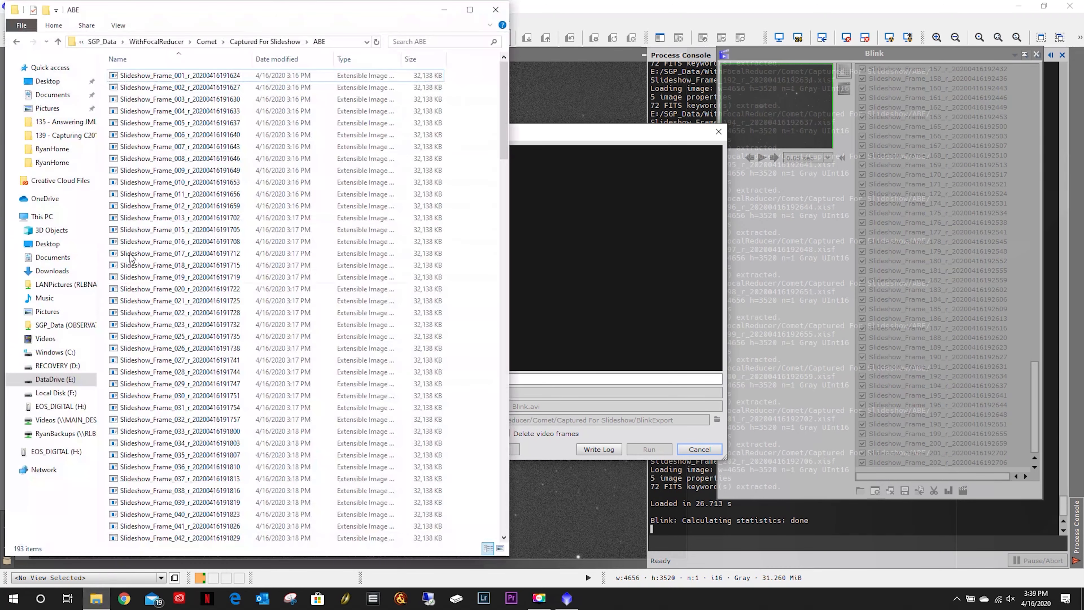
pyautogui.click(17, 42)
pyautogui.doubleClick(136, 75)
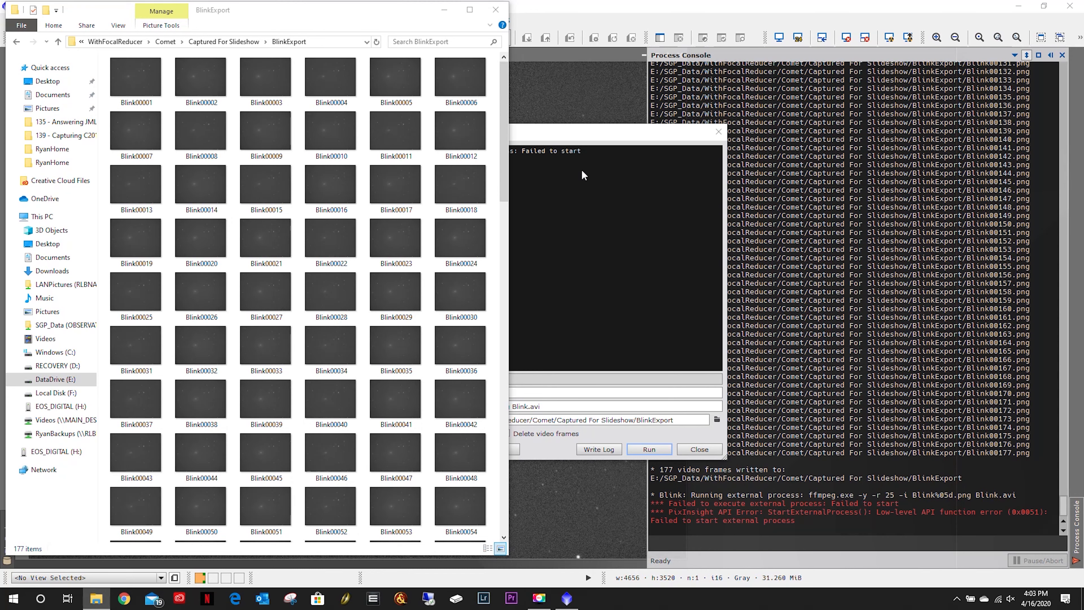
# Return to PixInsight, close the Make Video dialog, and clear all frames from Blink before closing it
pyautogui.click(615, 132)
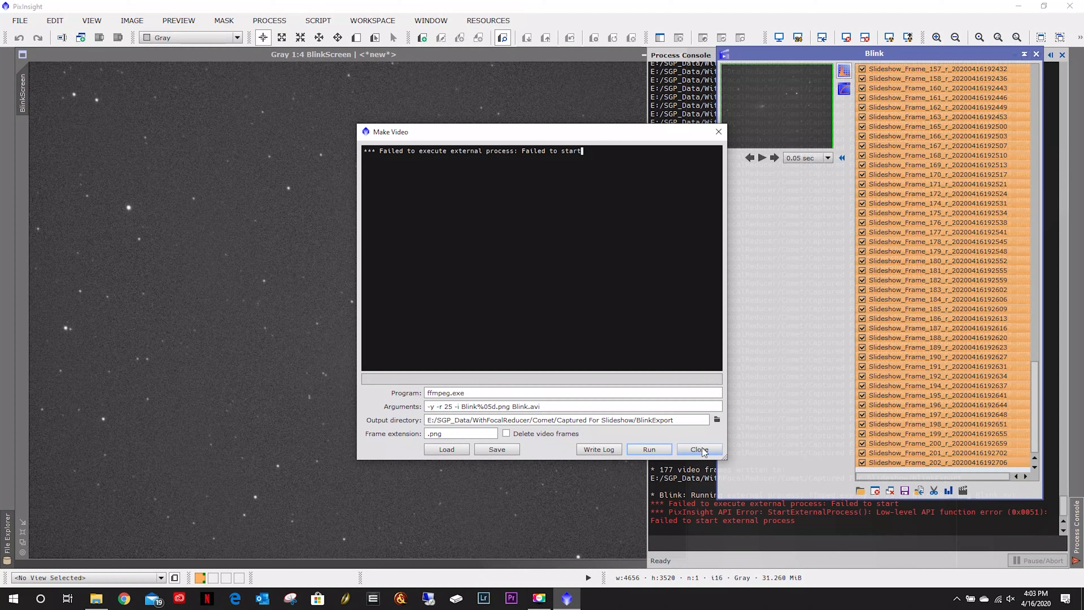
pyautogui.click(699, 449)
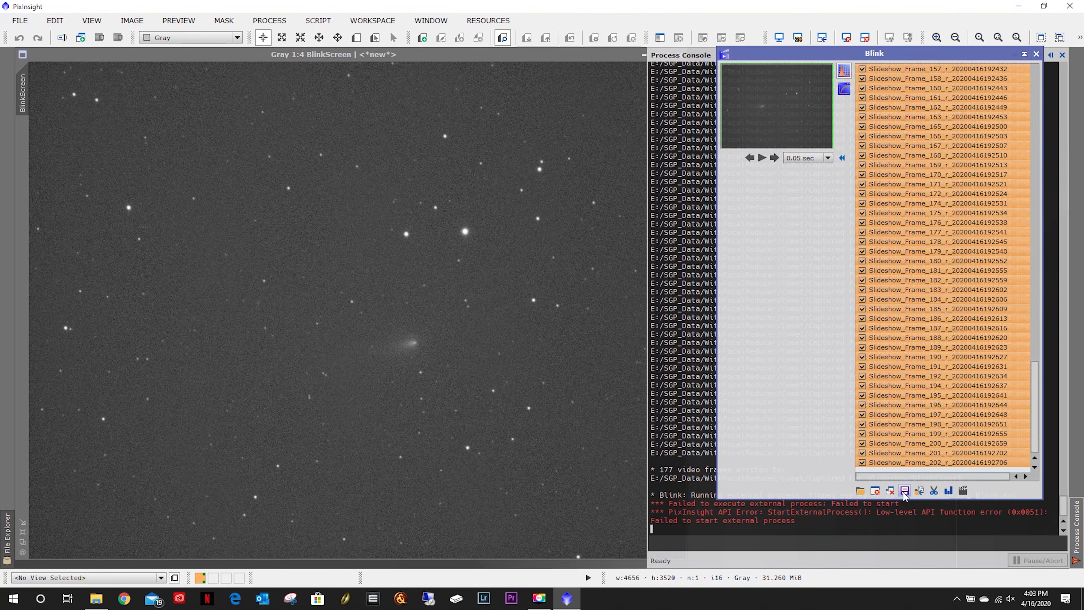
pyautogui.click(889, 491)
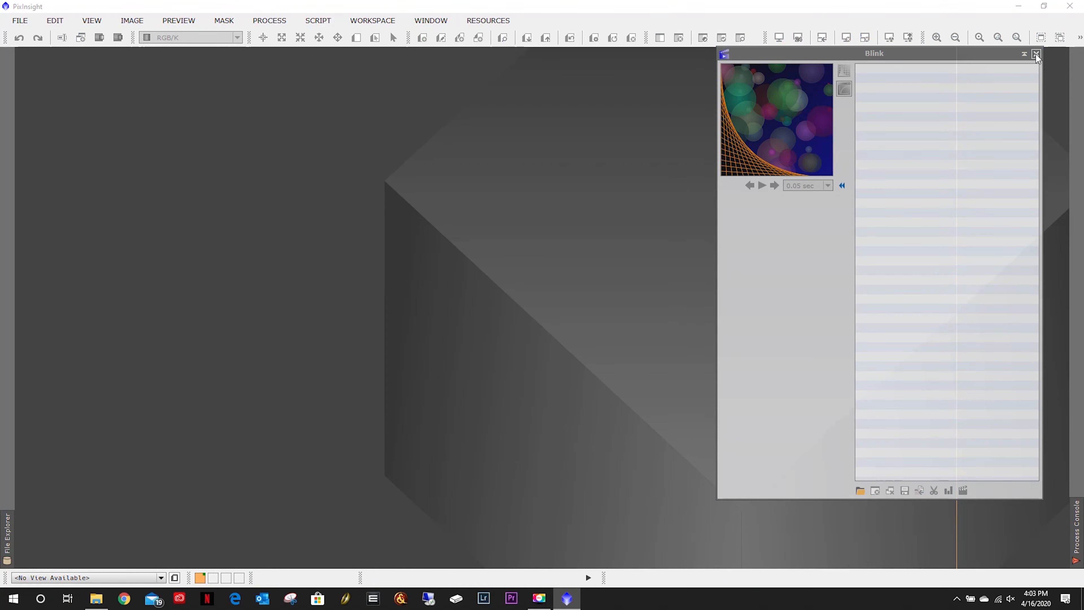
pyautogui.click(1037, 54)
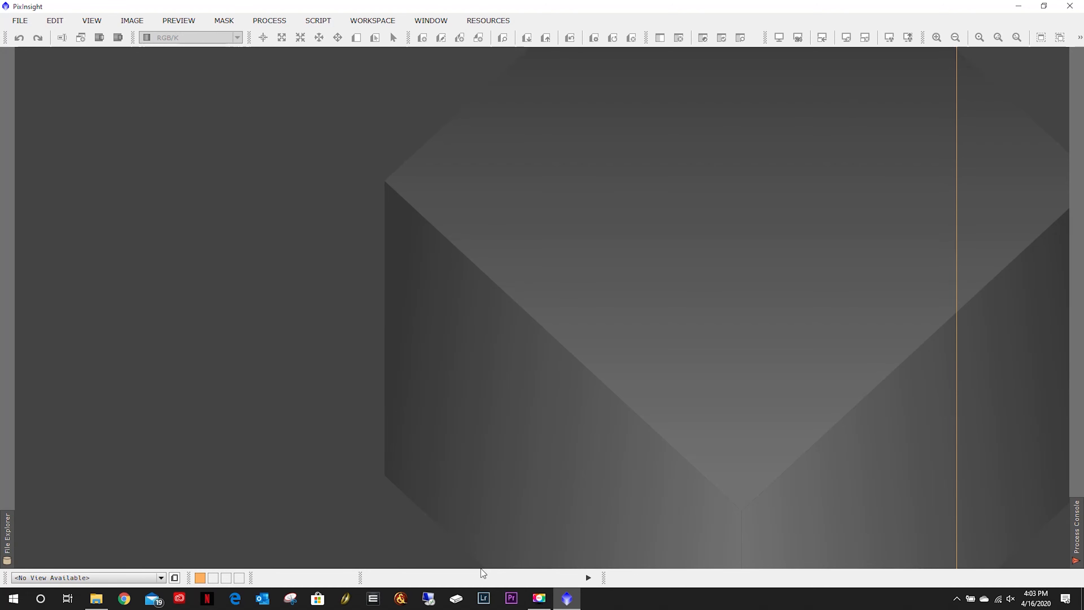
# Switch to Lightroom Classic and import all PNG frames from the BlinkExport folder into the catalog at their current location
pyautogui.click(483, 597)
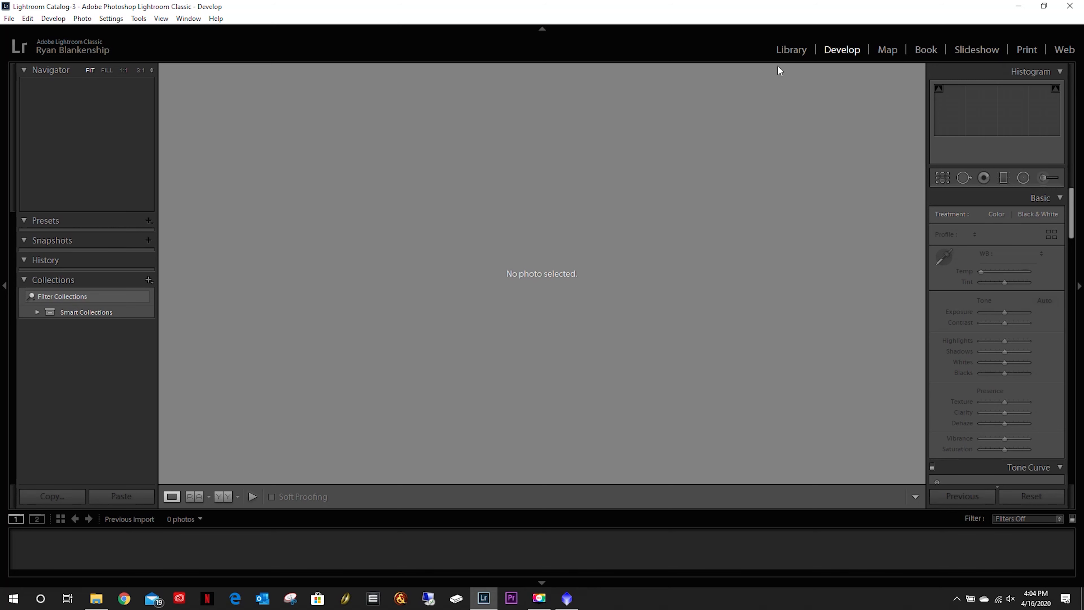
pyautogui.click(790, 50)
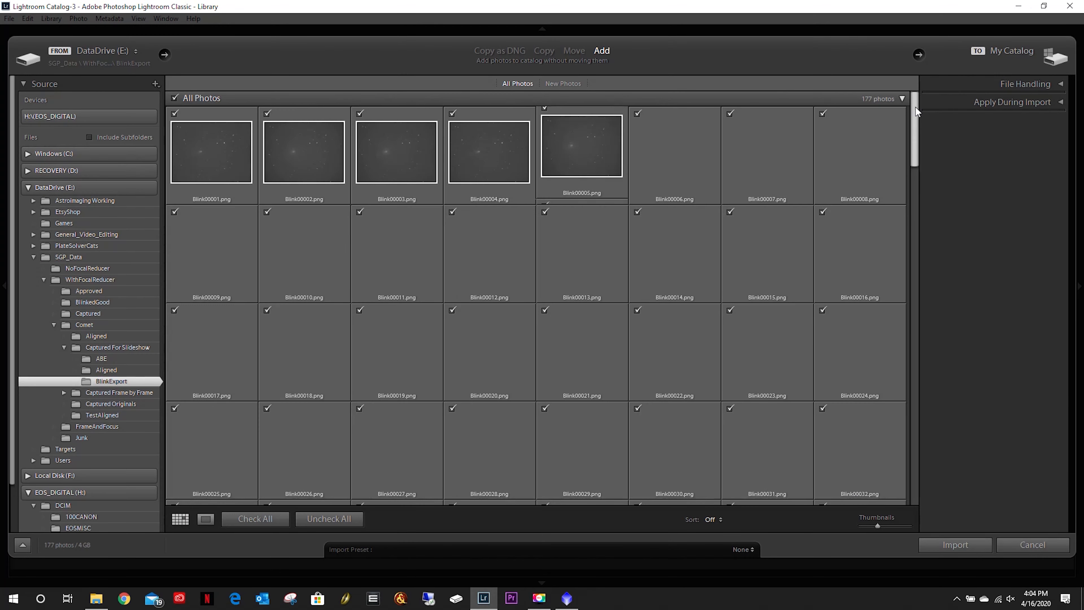
pyautogui.moveTo(916, 120); pyautogui.dragTo(912, 73)
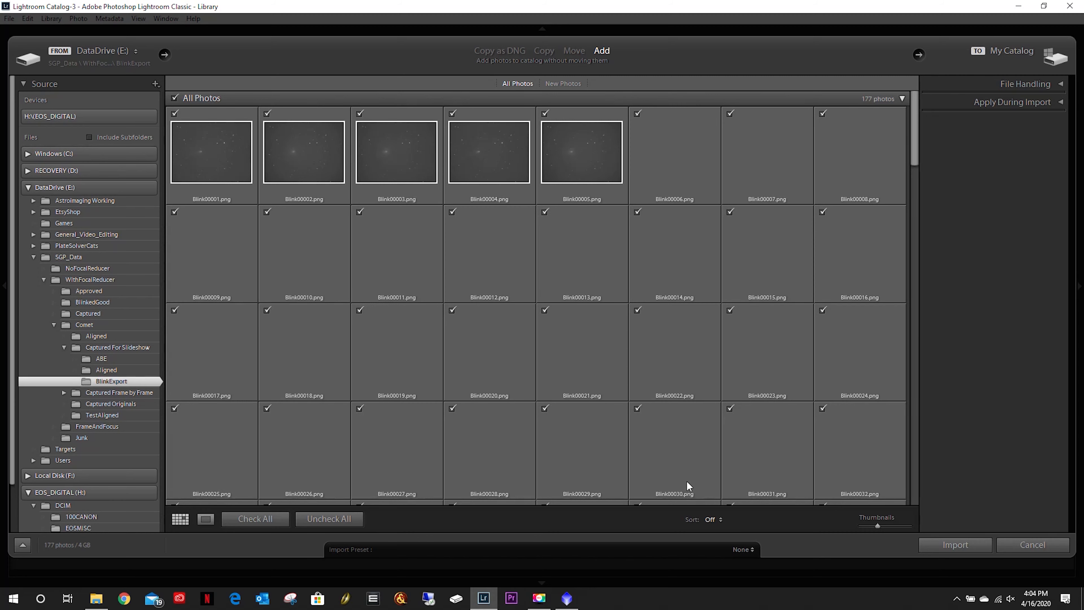
pyautogui.click(942, 545)
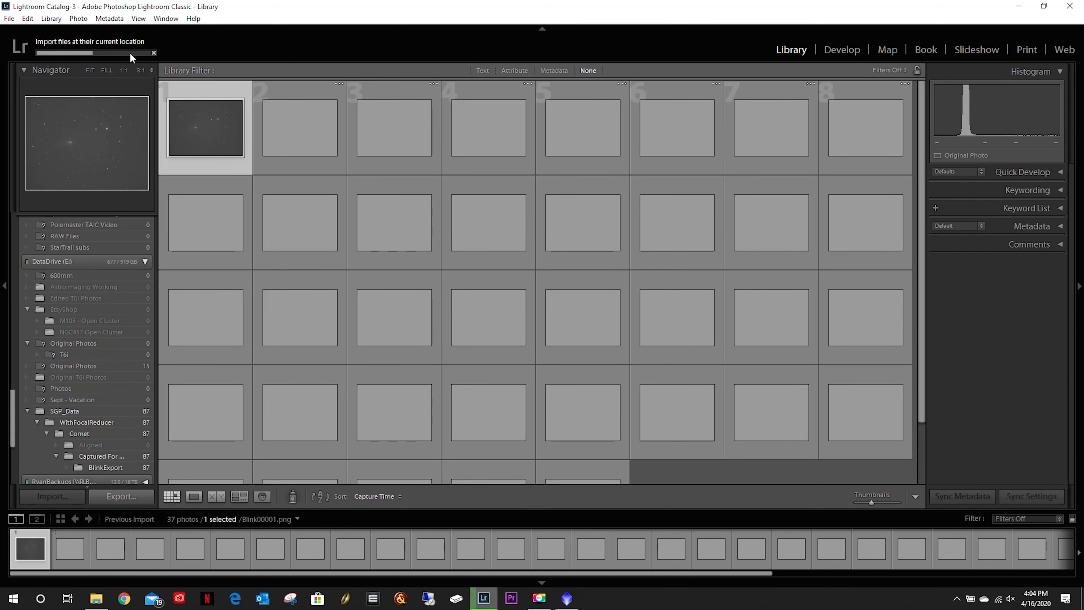
# Synchronize the develop adjustments of Blink00001.png across all imported frames
pyautogui.click(836, 49)
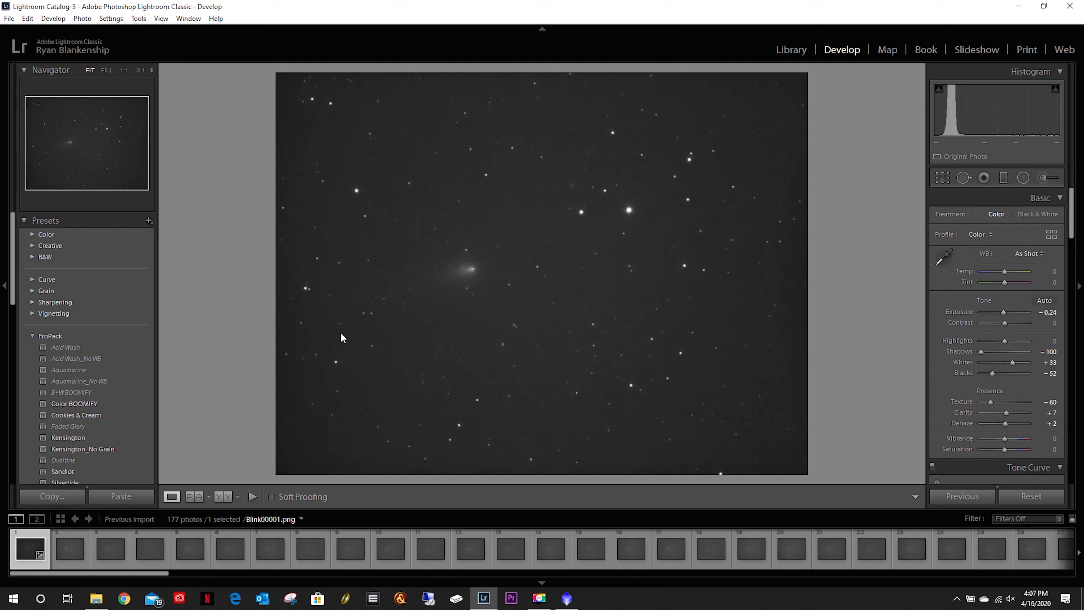
pyautogui.hotkey('ctrl', 'a')
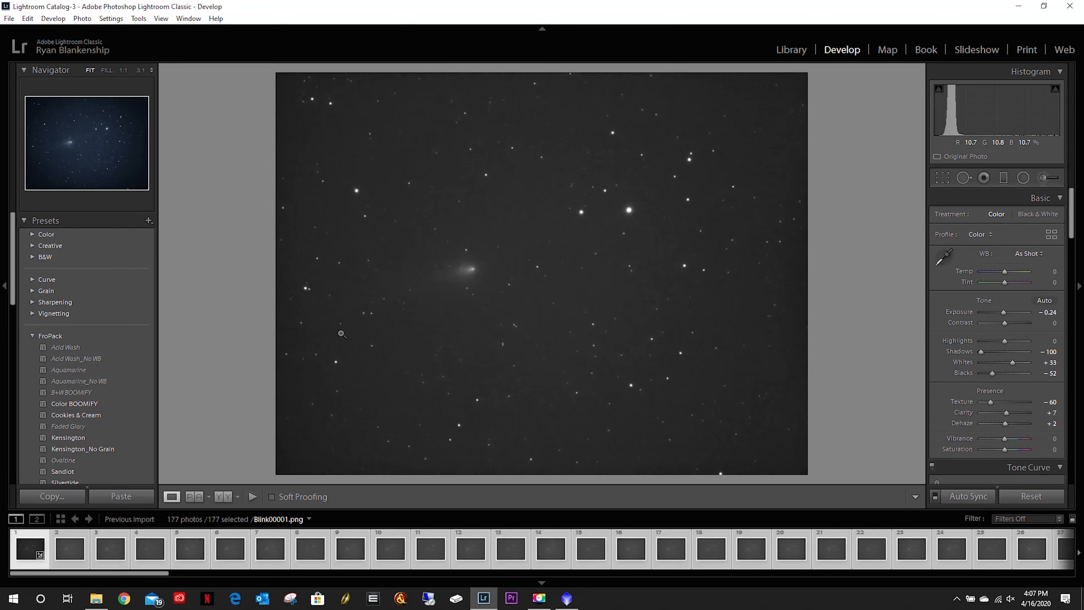
pyautogui.click(960, 496)
pyautogui.press('Return')
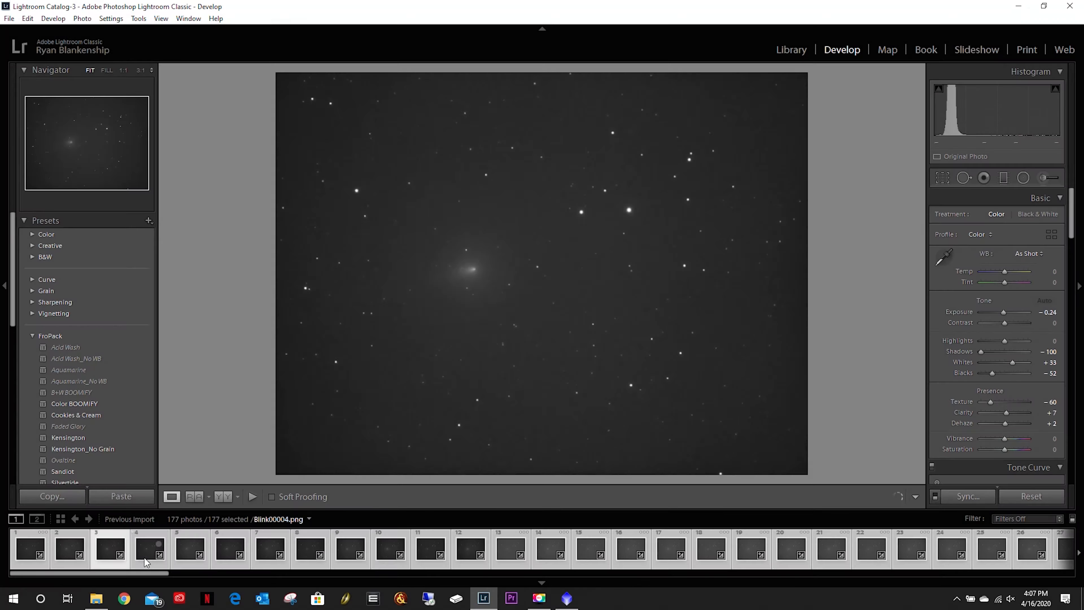
# Compare several of the synchronized frames, including Blink00007.png and Blink00003.png, for a consistent look
pyautogui.click(186, 563)
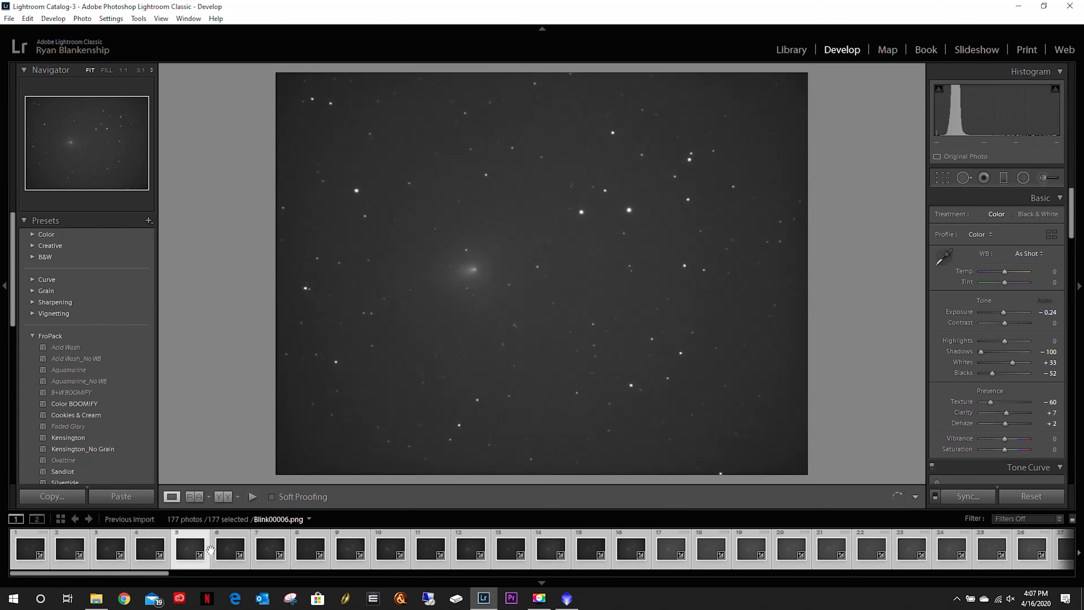
pyautogui.click(267, 558)
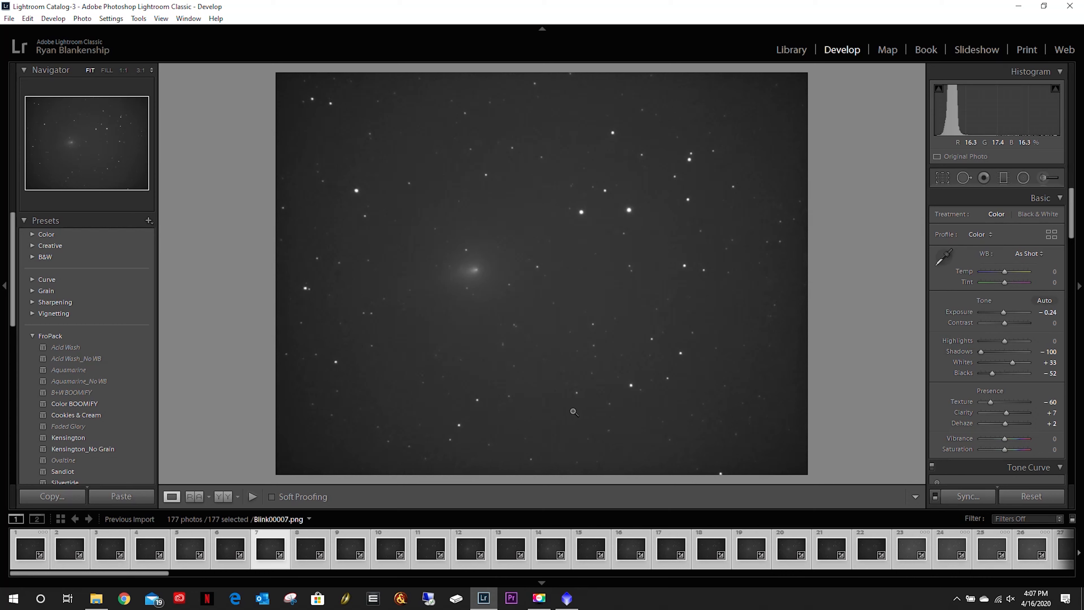
pyautogui.click(110, 548)
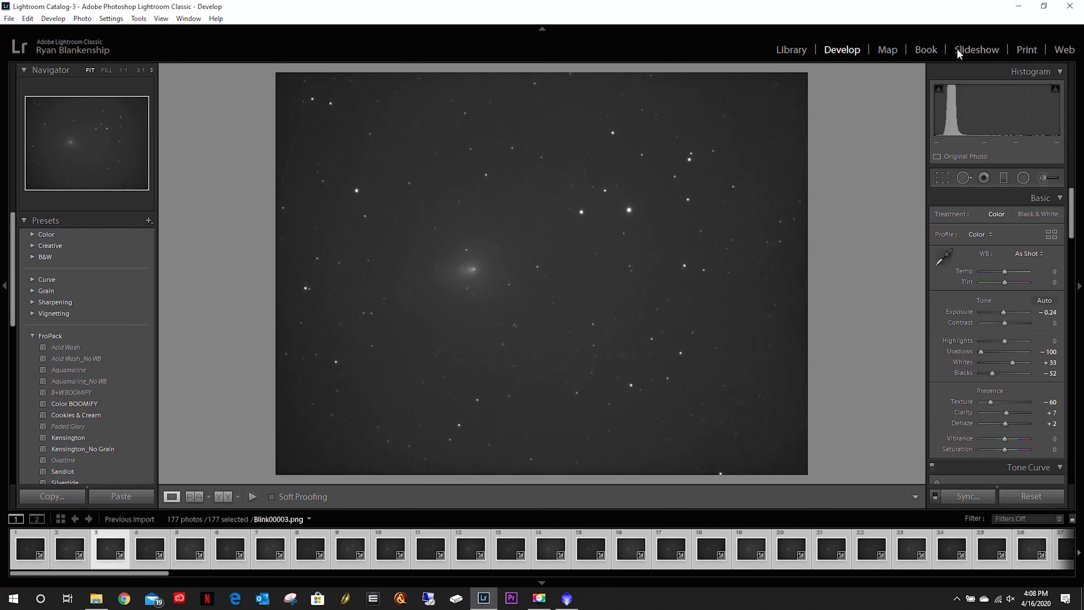
# Open the Slideshow workspace with all imported frames selected
pyautogui.click(975, 49)
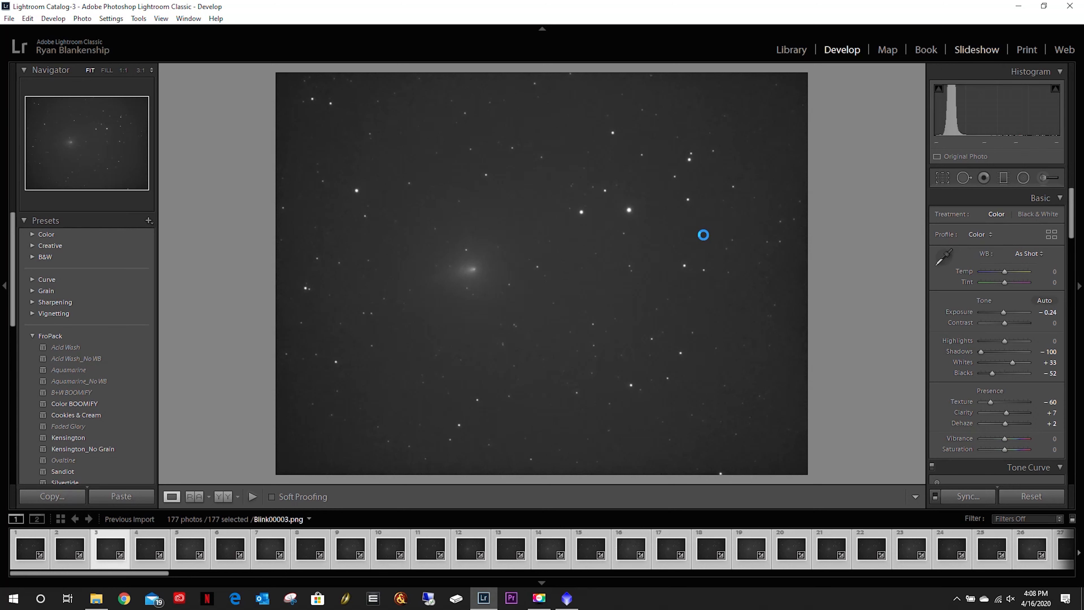